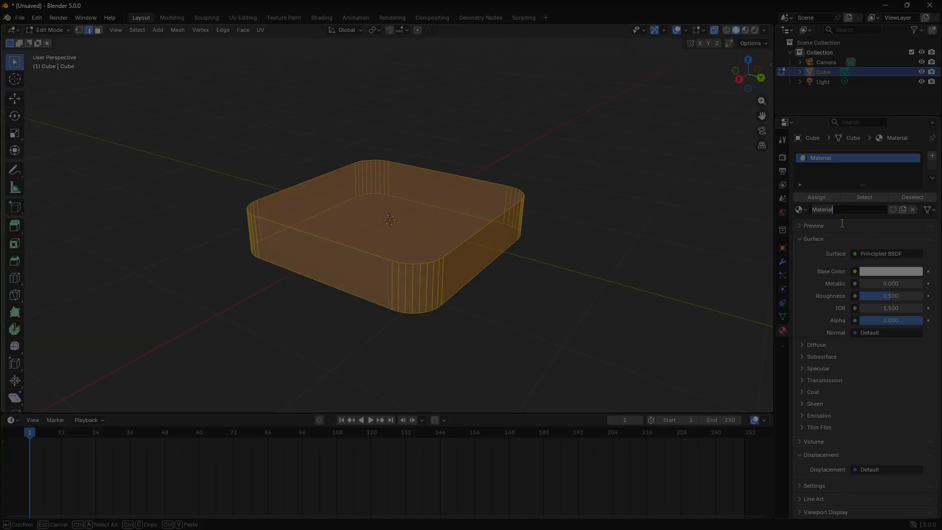
- Enlarge the timeline area below the 3D viewport
{"action": "key", "text": "Tab"}
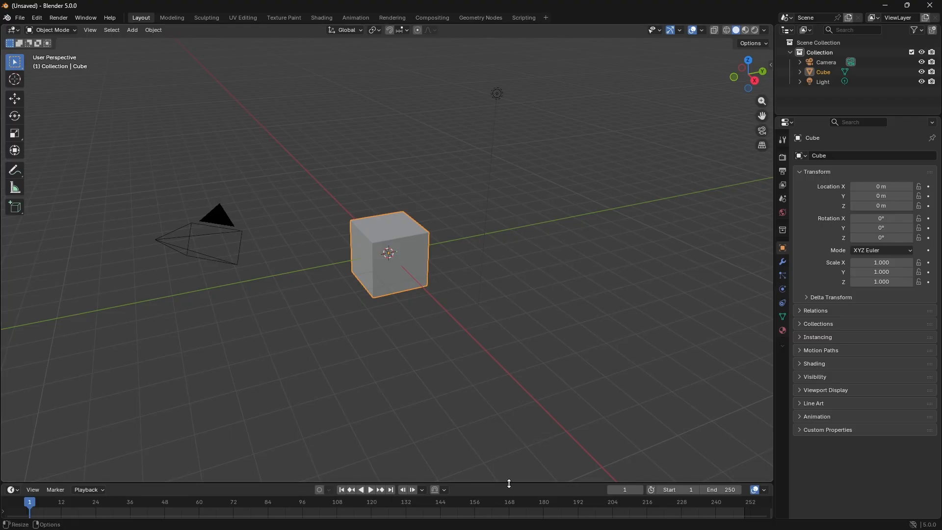
{"action": "left_click_drag", "start_coordinate": [509, 483], "coordinate": [508, 434]}
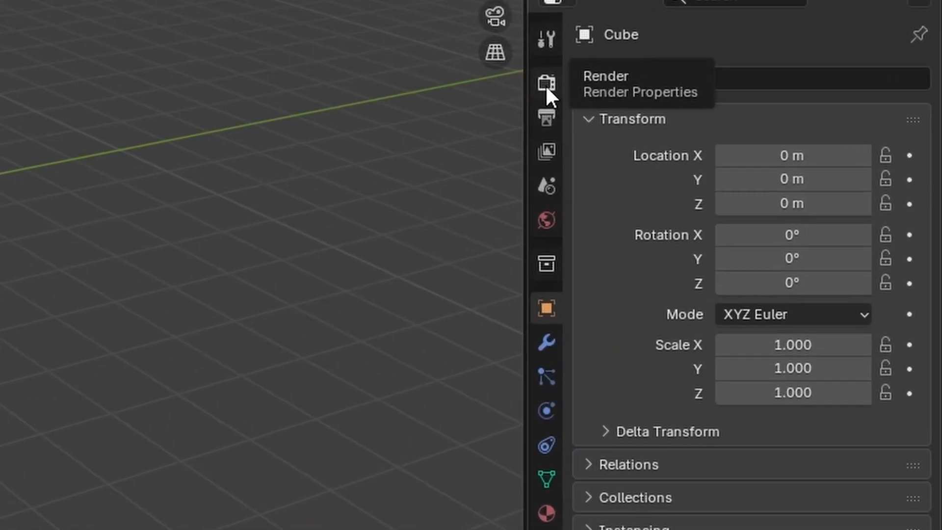
- Set the render engine to Cycles and the render device to GPU Compute
{"action": "left_click", "coordinate": [546, 84]}
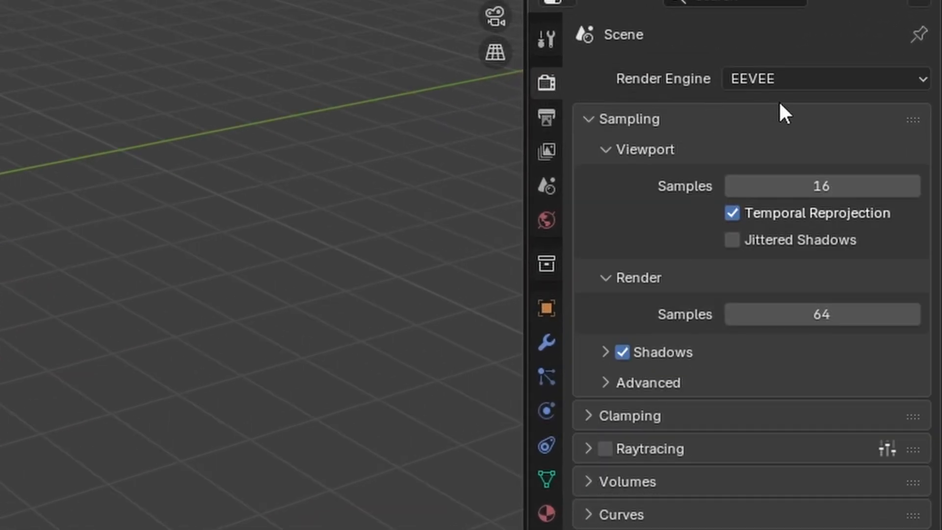
{"action": "left_click", "coordinate": [736, 84]}
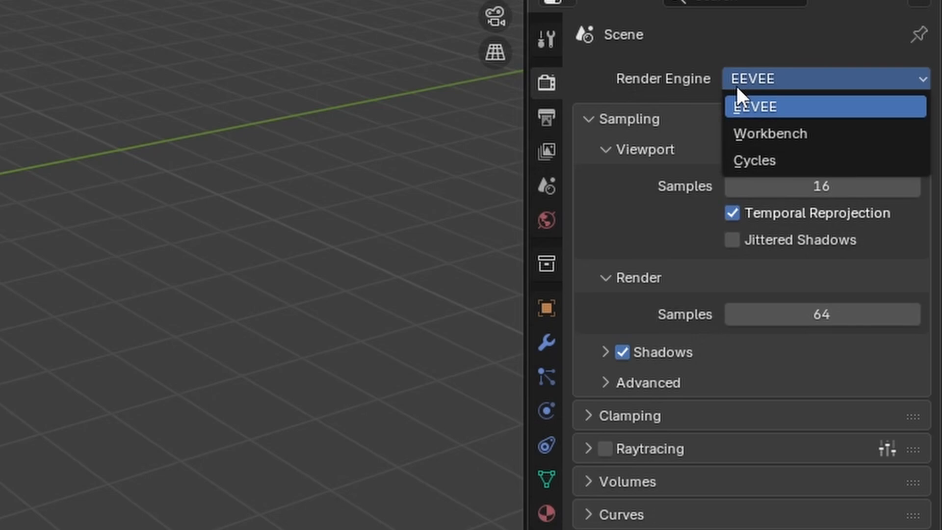
{"action": "left_click", "coordinate": [757, 161]}
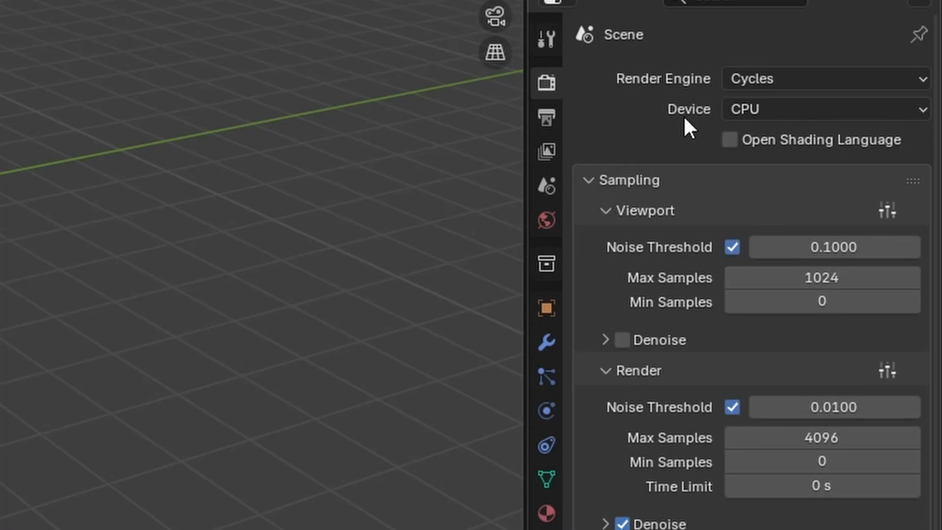
{"action": "left_click", "coordinate": [763, 110]}
{"action": "left_click", "coordinate": [804, 167]}
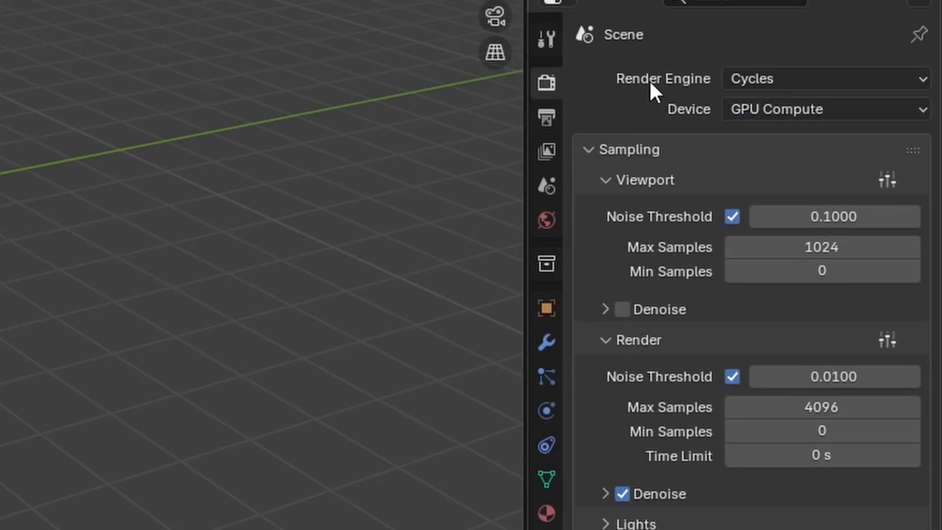
- Set the maximum samples to 500 for the viewport and 650 for the final render
{"action": "left_click", "coordinate": [817, 247]}
{"action": "left_click", "coordinate": [647, 147]}
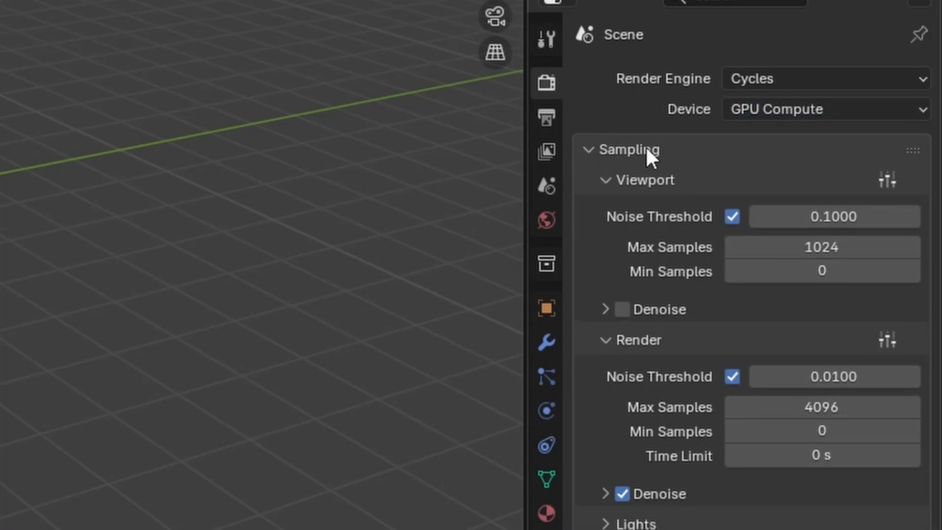
{"action": "left_click", "coordinate": [817, 245]}
{"action": "type", "text": "5"}
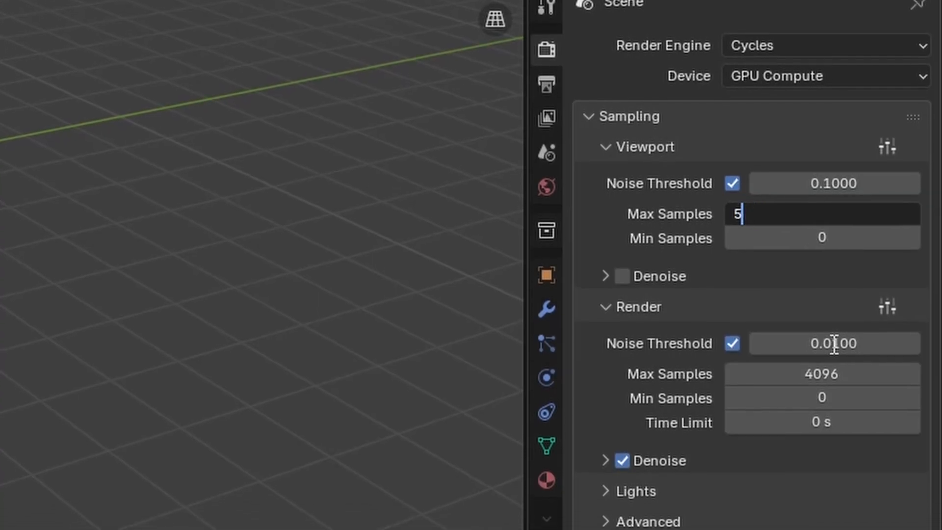
{"action": "type", "text": "00"}
{"action": "key", "text": "Return"}
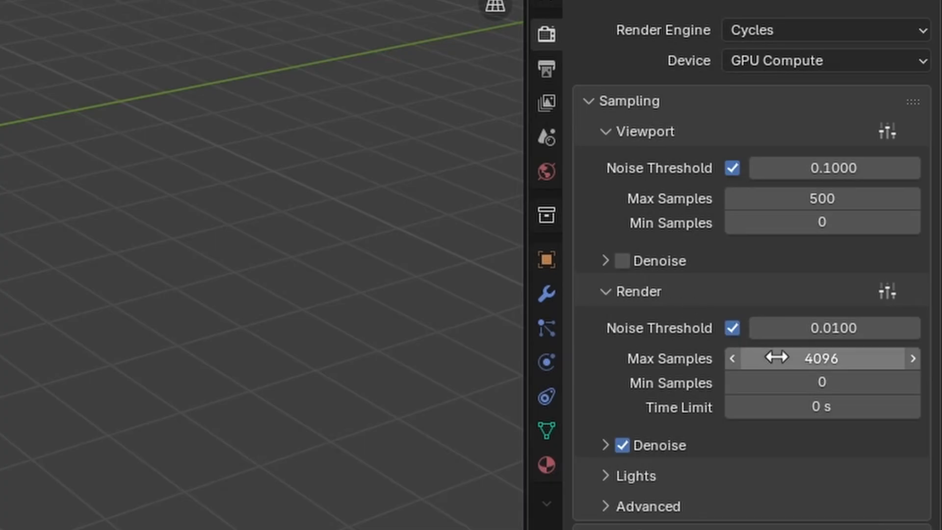
{"action": "left_click", "coordinate": [800, 358]}
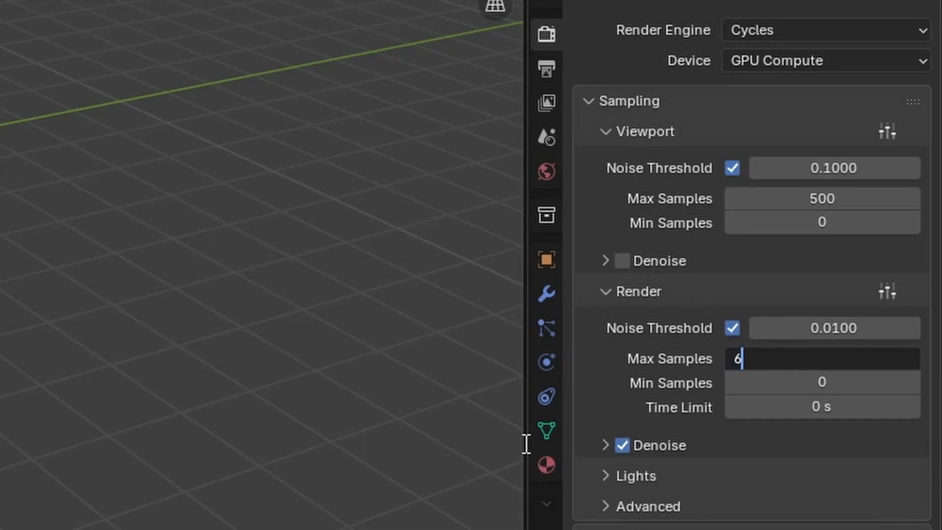
{"action": "key", "text": "Return"}
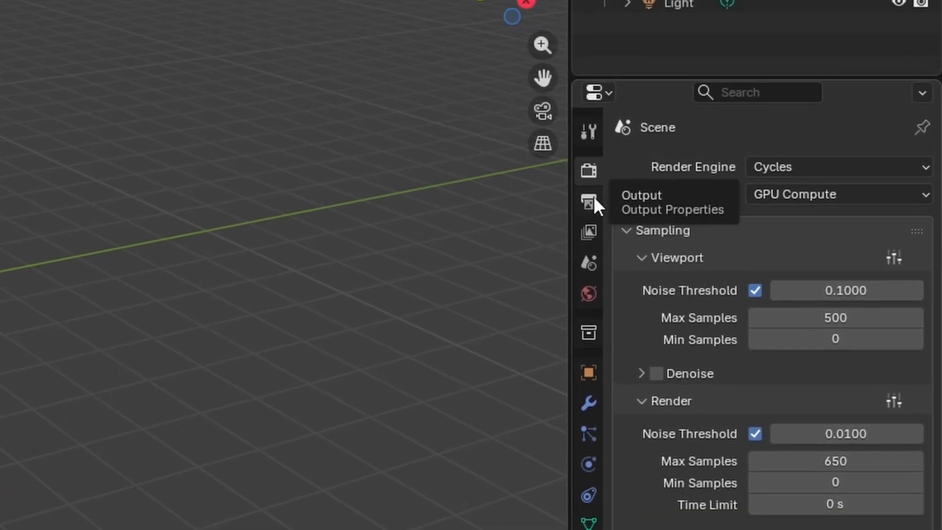
- Show the output settings and render a test image of the scene at 100% resolution
{"action": "left_click", "coordinate": [591, 199]}
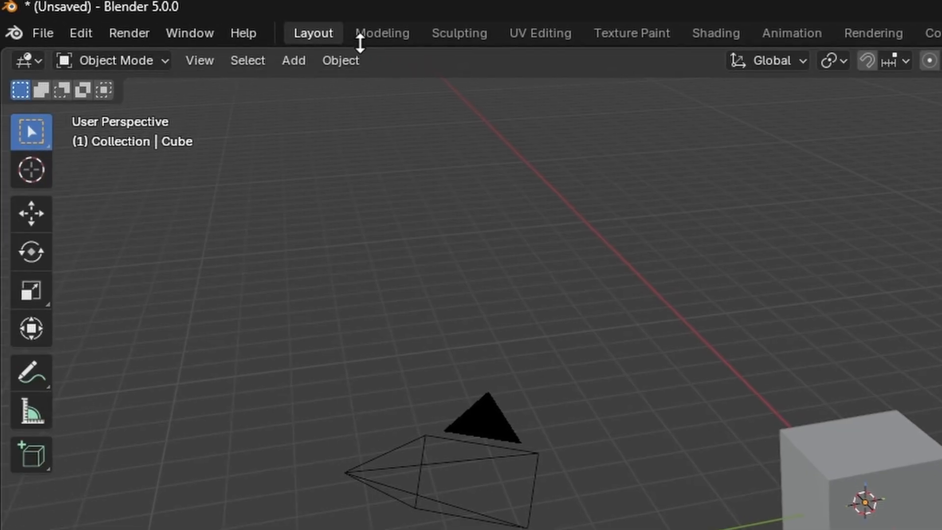
{"action": "left_click", "coordinate": [131, 35]}
{"action": "left_click", "coordinate": [176, 62]}
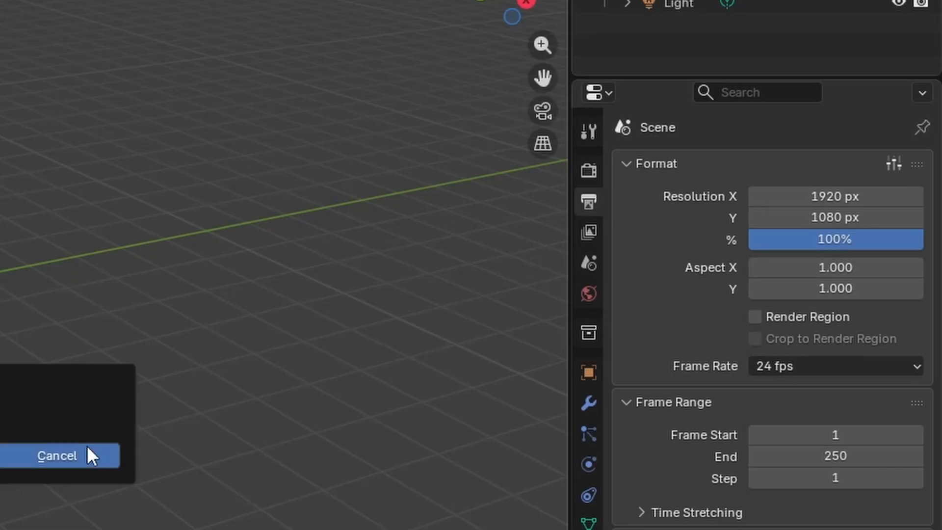
{"action": "left_click", "coordinate": [88, 452]}
- Reduce the output resolution scale to 50%, render a test image and close the render result
{"action": "left_click", "coordinate": [834, 239]}
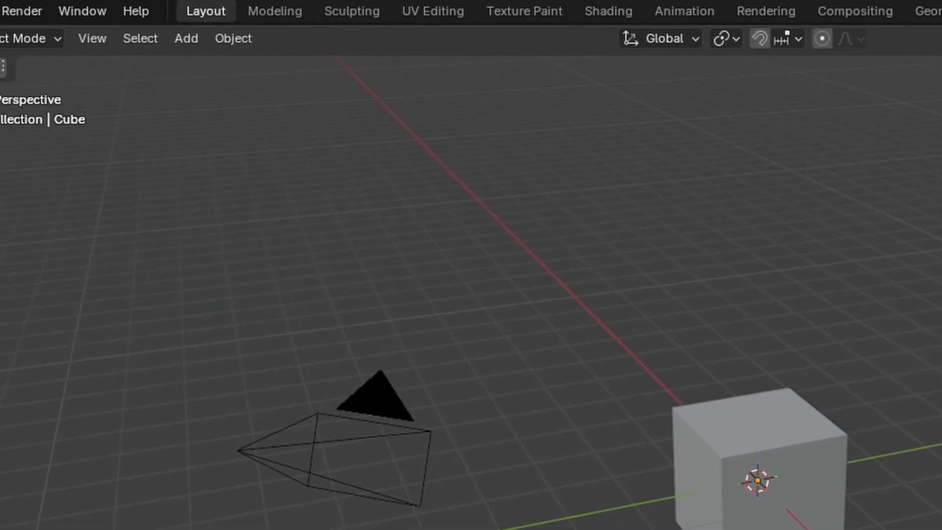
{"action": "left_click", "coordinate": [125, 23]}
{"action": "left_click", "coordinate": [143, 53]}
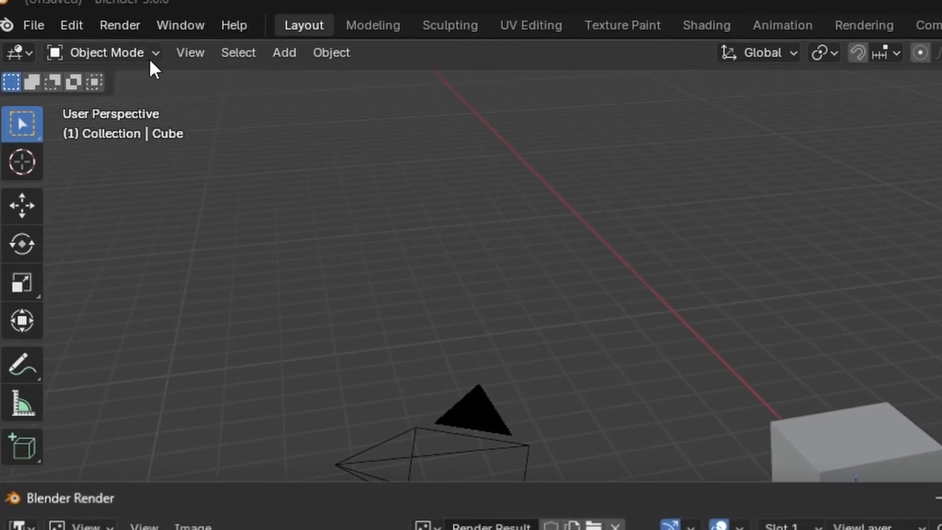
{"action": "double_click", "coordinate": [331, 197]}
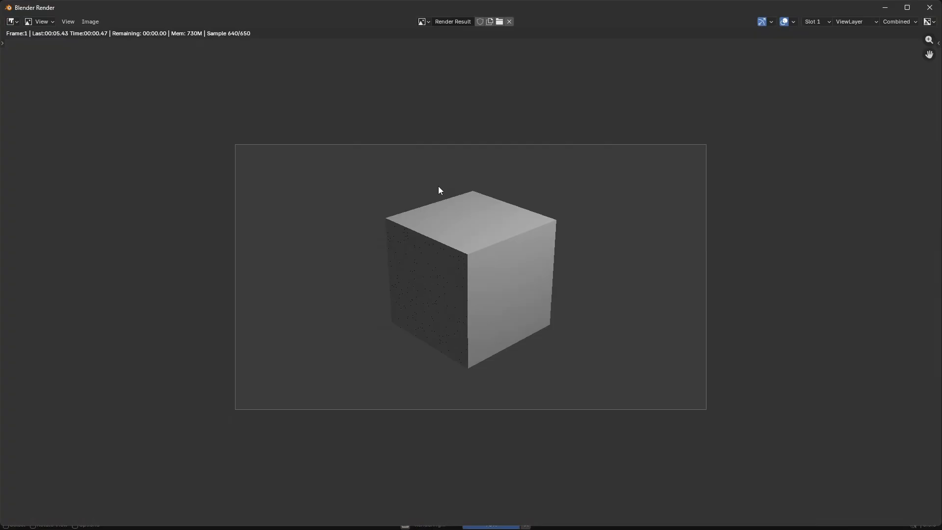
{"action": "key", "text": "Escape"}
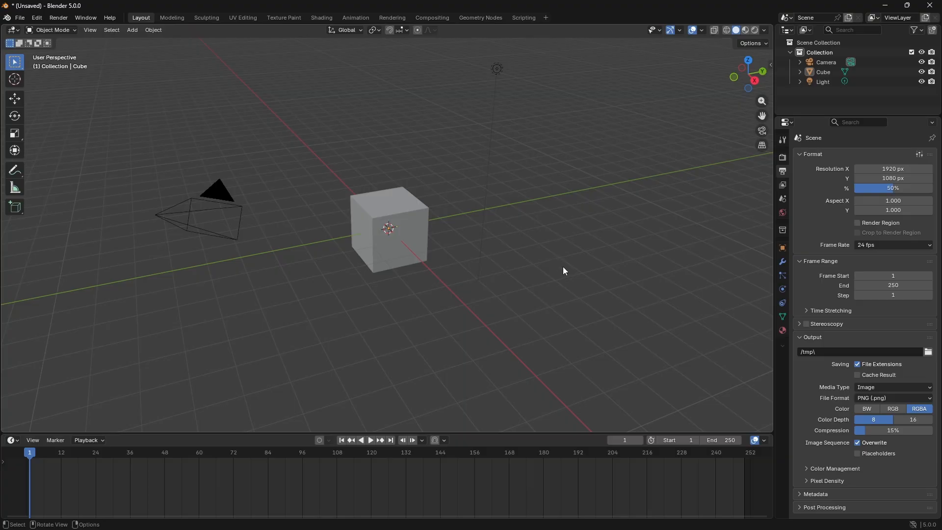
- Select the default cube and scale it along Z in front view to about a quarter of its height
{"action": "scroll", "coordinate": [535, 277], "scroll_direction": "down", "scroll_amount": 2}
{"action": "scroll", "coordinate": [363, 282], "scroll_direction": "up", "scroll_amount": 6}
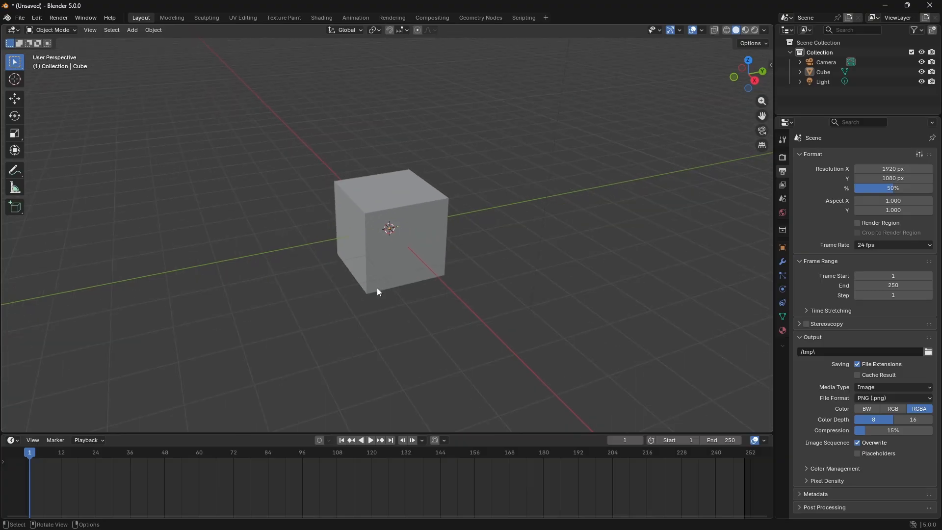
{"action": "left_click", "coordinate": [378, 254]}
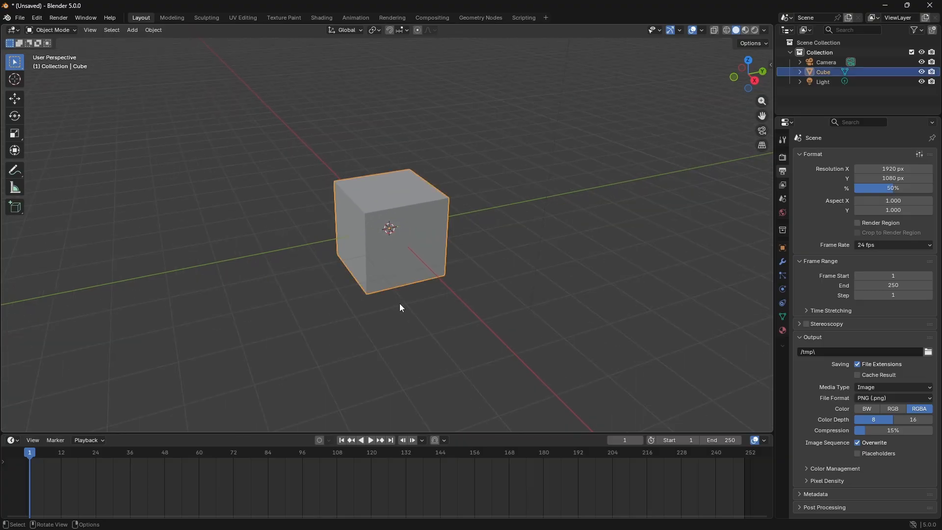
{"action": "scroll", "coordinate": [399, 304], "scroll_direction": "down", "scroll_amount": 3}
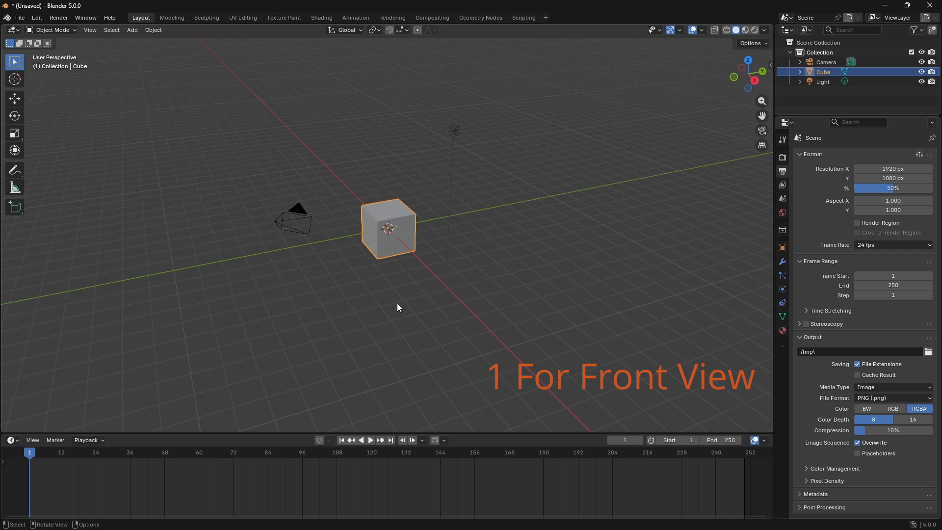
{"action": "key", "text": "1"}
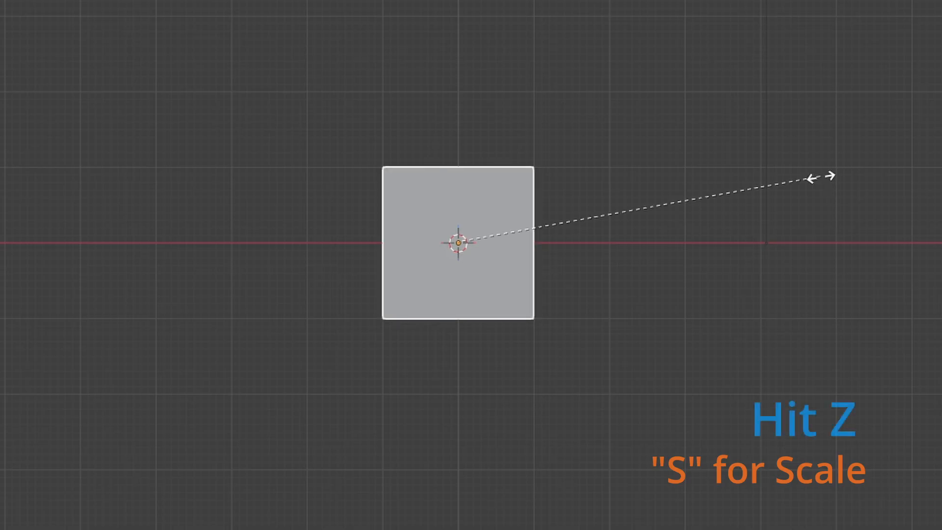
{"action": "key", "text": "z"}
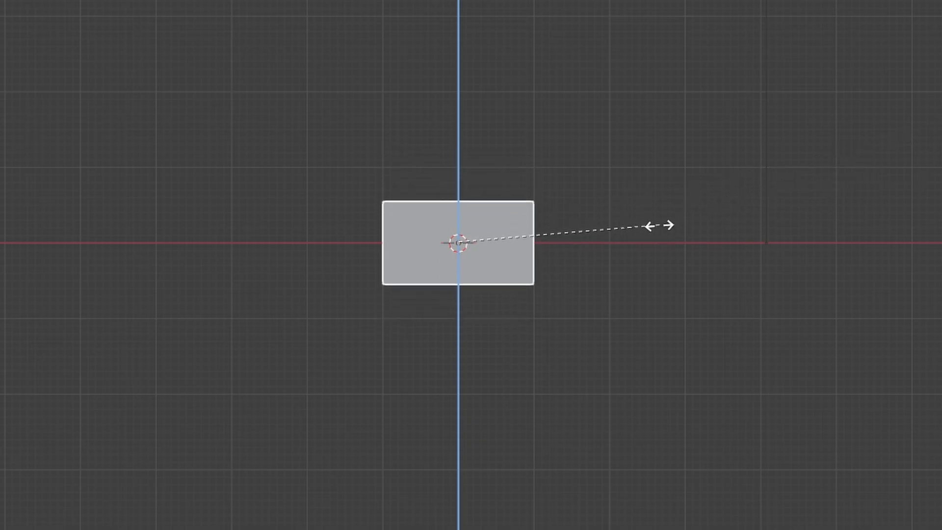
{"action": "left_click", "coordinate": [549, 250]}
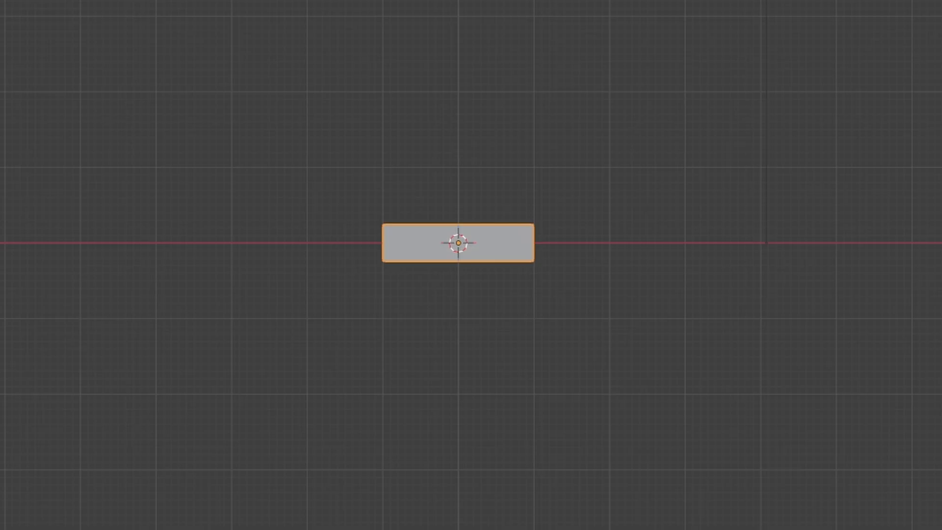
- Switch the flattened cube to Edit Mode and back to Object Mode, keeping it selected
{"action": "middle_click_drag", "start_coordinate": [741, 34], "coordinate": [635, 126]}
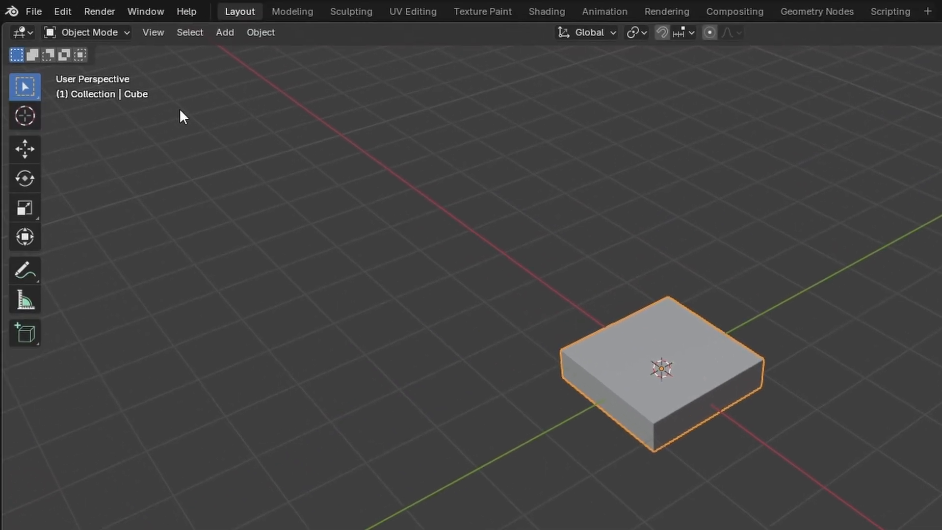
{"action": "left_click", "coordinate": [112, 30]}
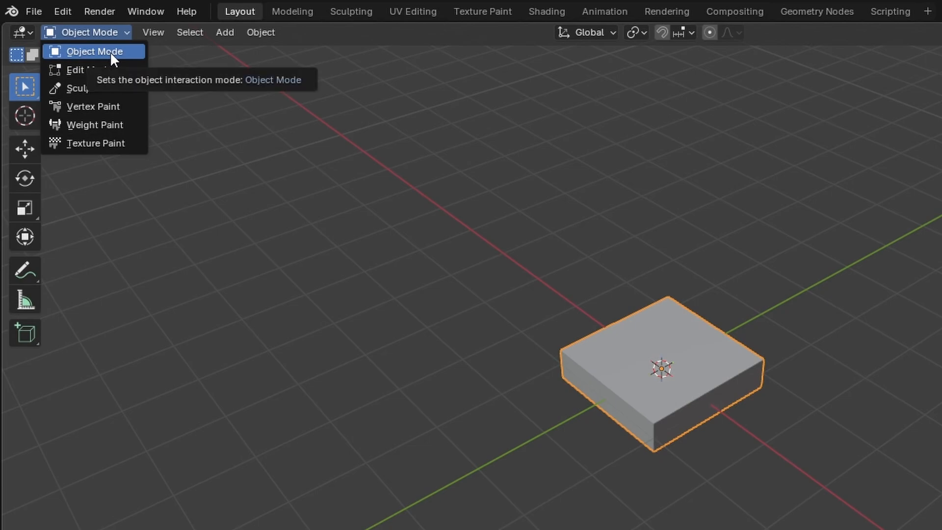
{"action": "left_click", "coordinate": [110, 68]}
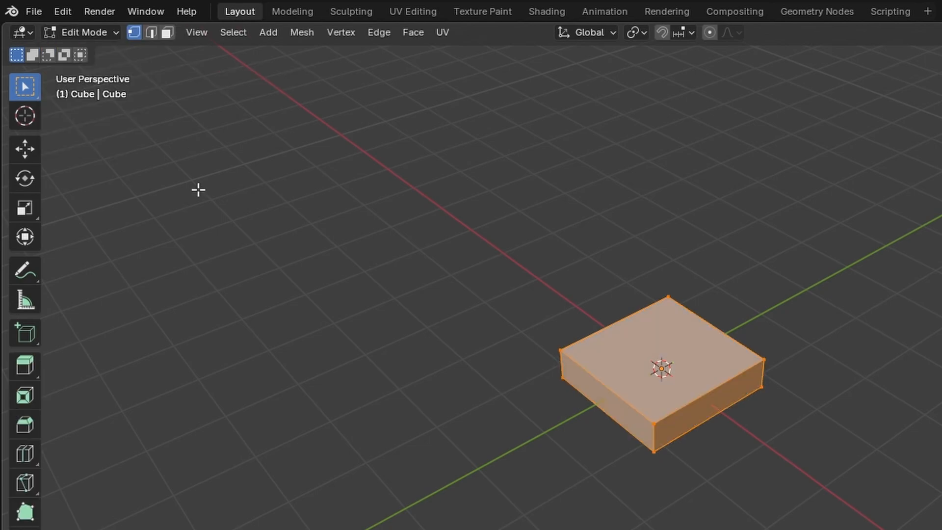
{"action": "left_click", "coordinate": [116, 31]}
{"action": "left_click", "coordinate": [112, 52]}
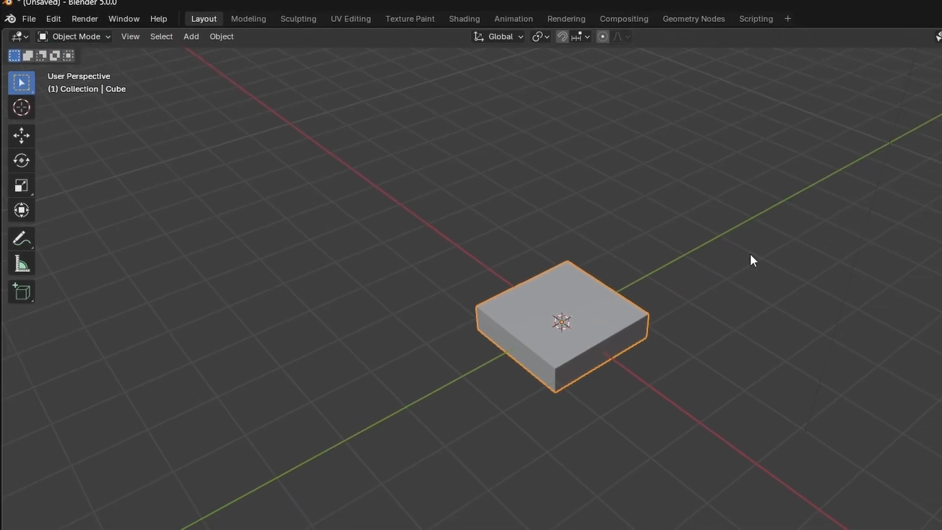
{"action": "left_click", "coordinate": [785, 265]}
{"action": "left_click", "coordinate": [571, 306]}
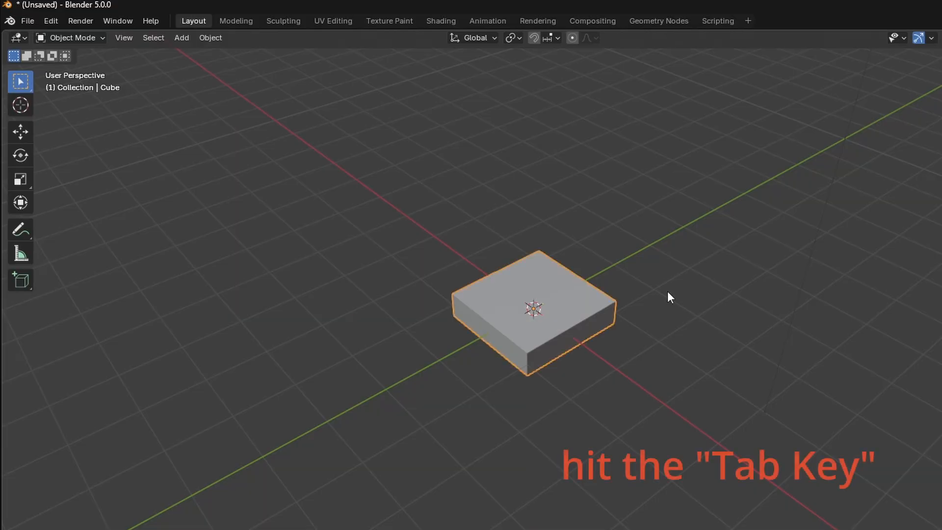
- Enter Edit Mode on the flattened cube and switch to edge selection
{"action": "key", "text": "Tab"}
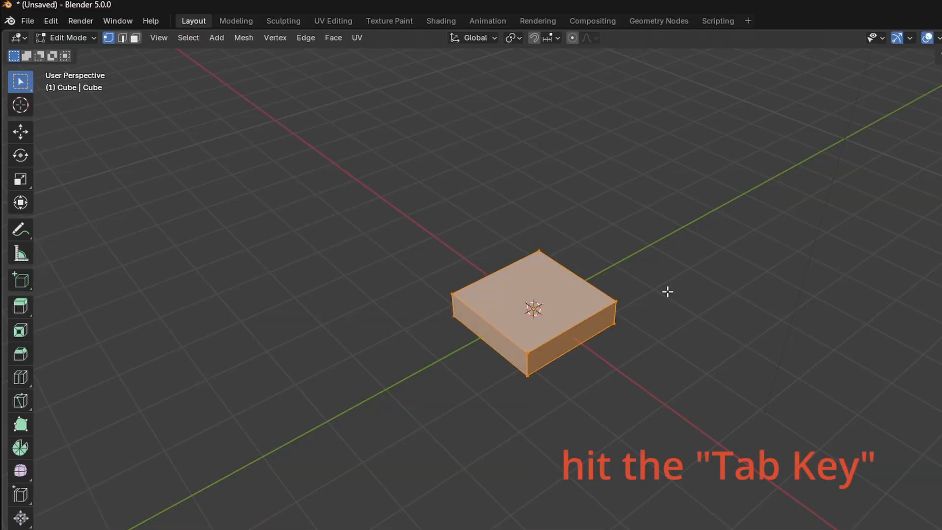
{"action": "key", "text": "Tab"}
{"action": "key", "text": "Tab"}
{"action": "key", "text": "Tab"}
{"action": "key", "text": "Tab"}
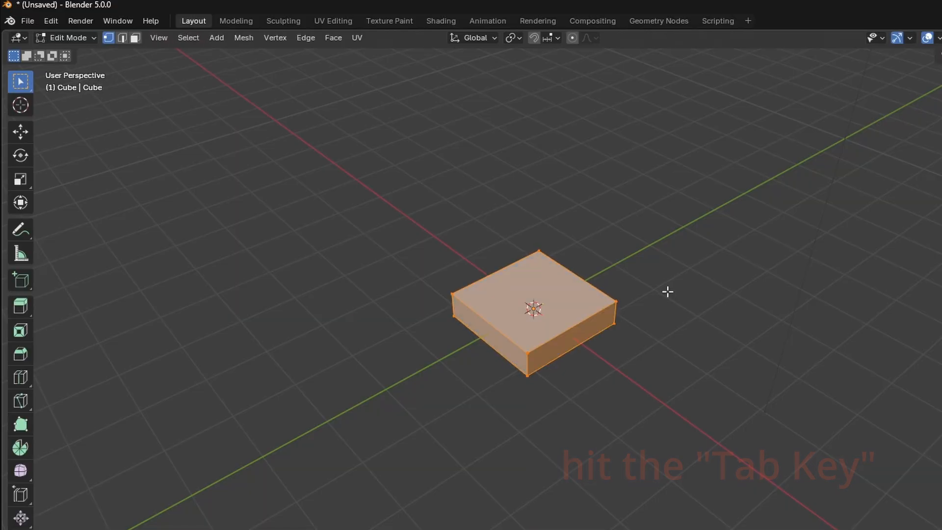
{"action": "key", "text": "Tab"}
{"action": "key", "text": "Tab"}
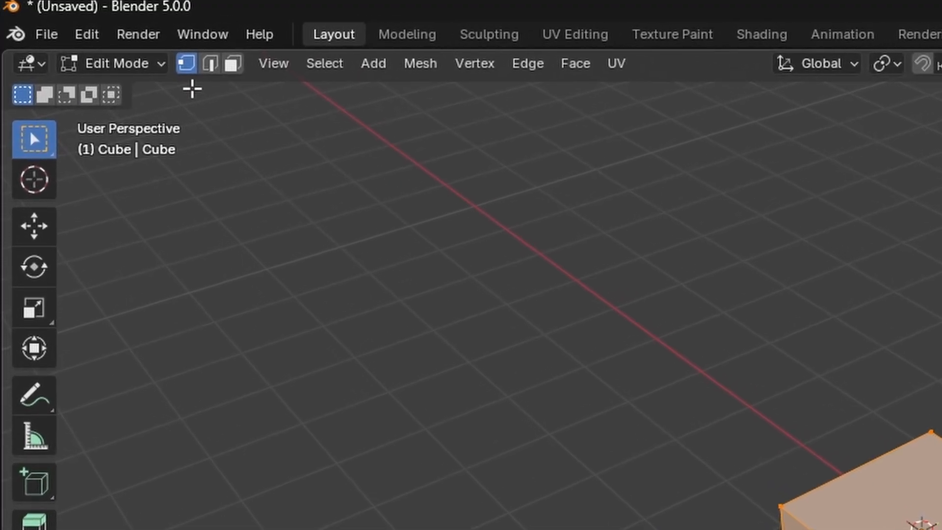
{"action": "left_click", "coordinate": [211, 66]}
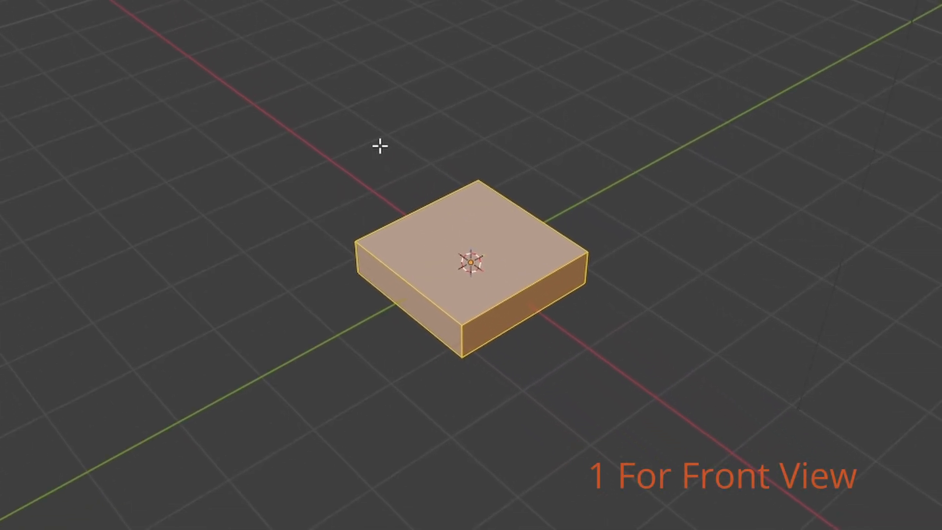
- Box-select the vertical edges across the middle of the flattened cube in front view
{"action": "key", "text": "KP_1"}
{"action": "scroll", "coordinate": [242, 206], "scroll_direction": "up", "scroll_amount": 5}
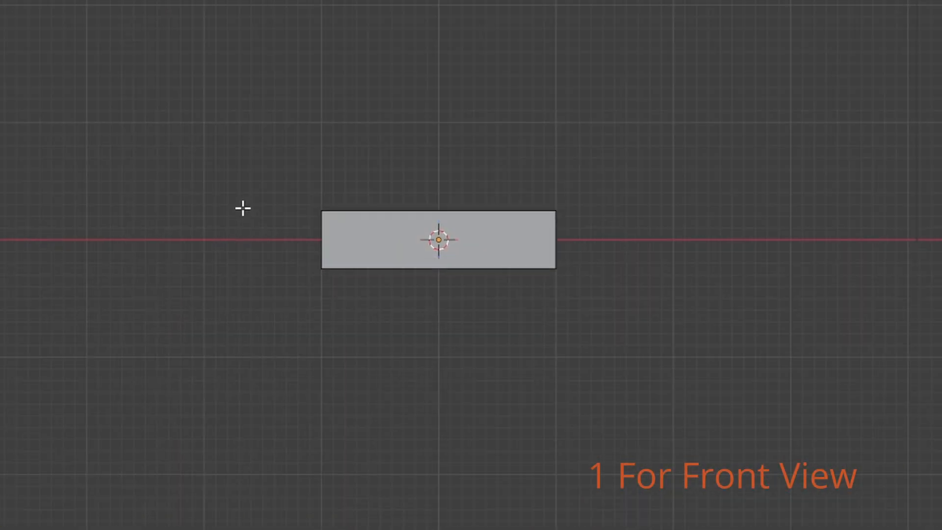
{"action": "left_click_drag", "start_coordinate": [145, 225], "coordinate": [743, 256]}
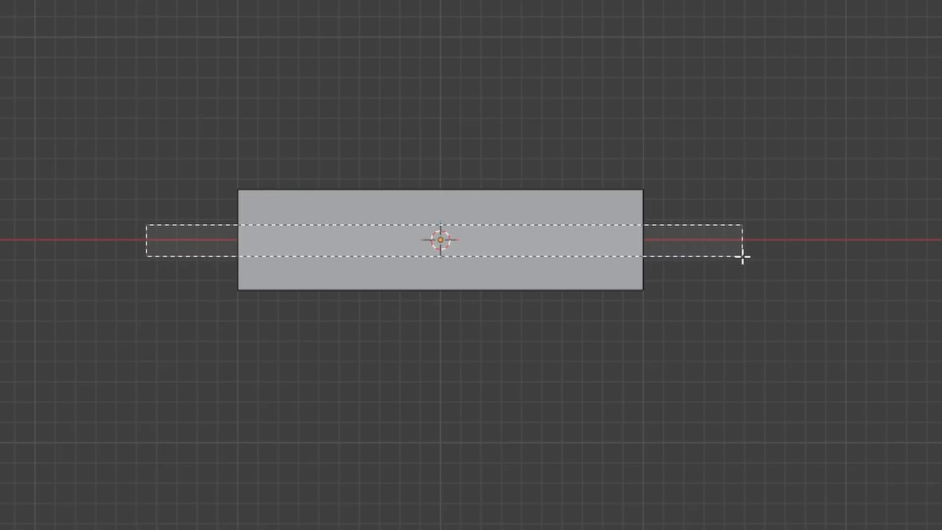
{"action": "left_click_drag", "start_coordinate": [742, 256], "coordinate": [743, 256]}
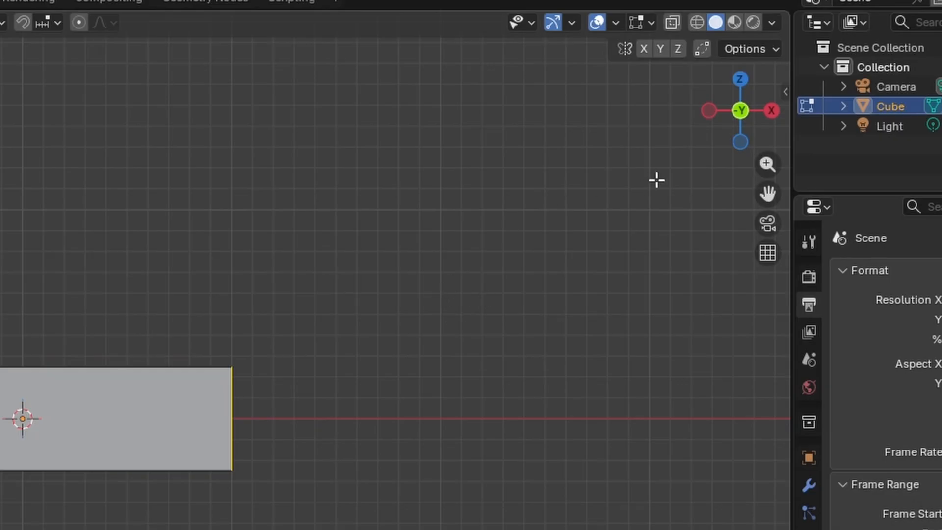
- Turn on X-Ray and box-select all four vertical edges of the flattened cube in front view
{"action": "left_click_drag", "start_coordinate": [740, 110], "coordinate": [771, 166]}
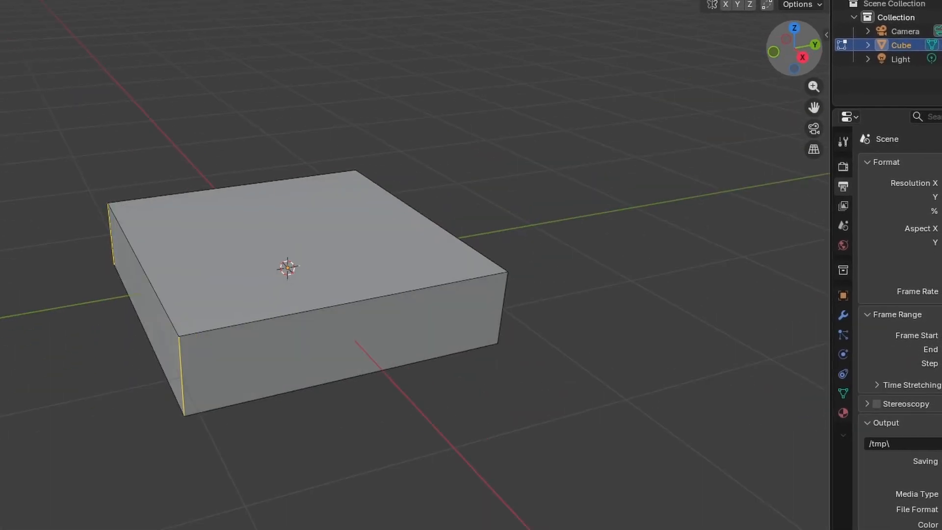
{"action": "left_click_drag", "start_coordinate": [811, 29], "coordinate": [771, 5]}
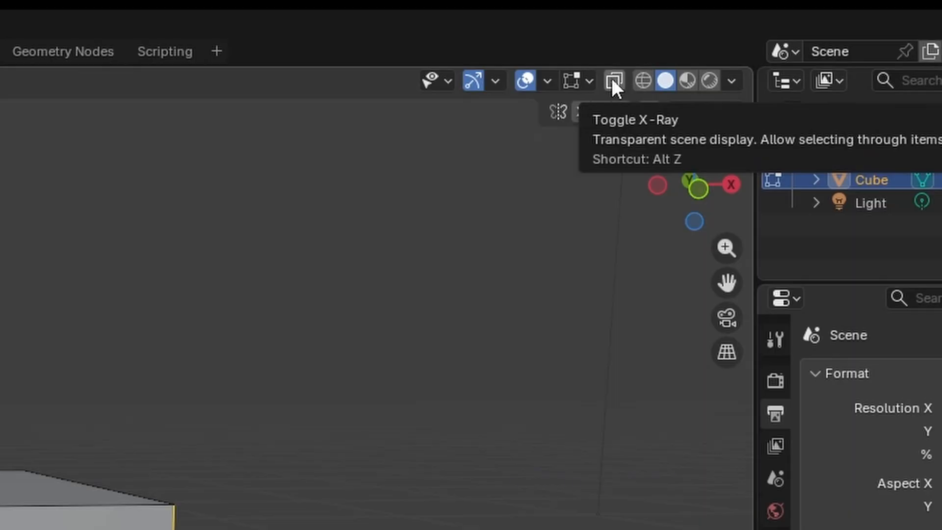
{"action": "left_click", "coordinate": [614, 80]}
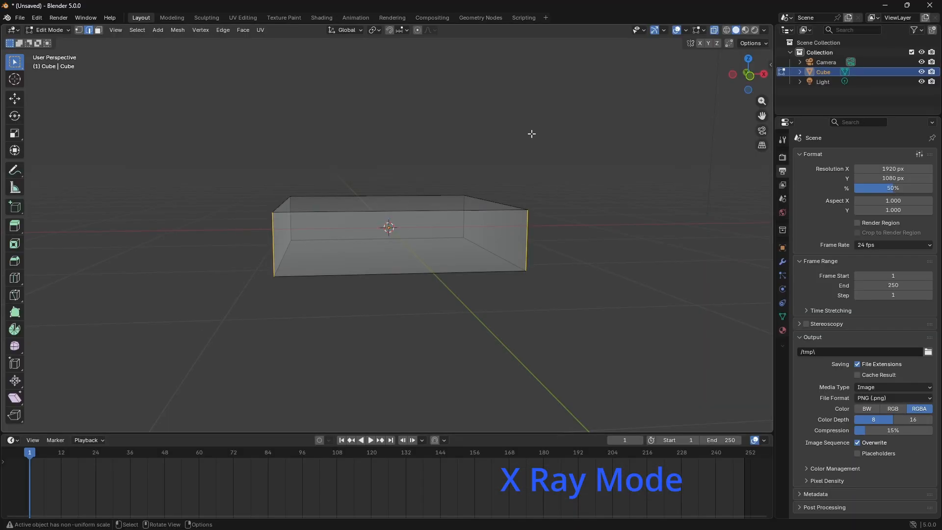
{"action": "key", "text": "KP_1"}
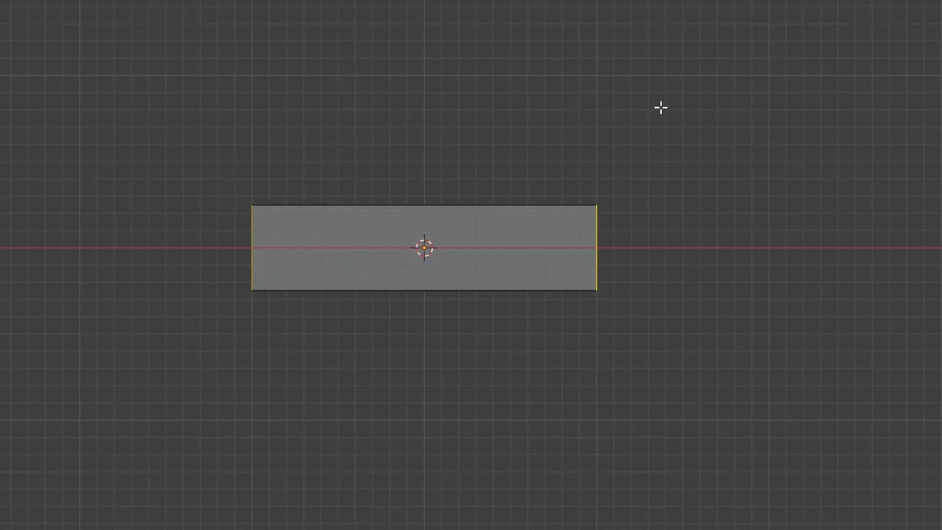
{"action": "key", "text": "alt+a"}
{"action": "left_click_drag", "start_coordinate": [193, 245], "coordinate": [747, 265]}
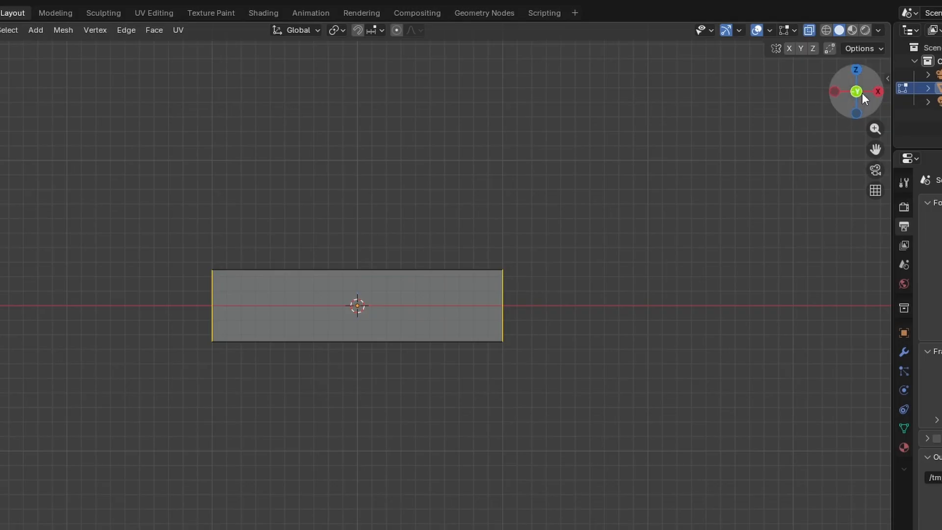
{"action": "left_click_drag", "start_coordinate": [862, 91], "coordinate": [796, 140]}
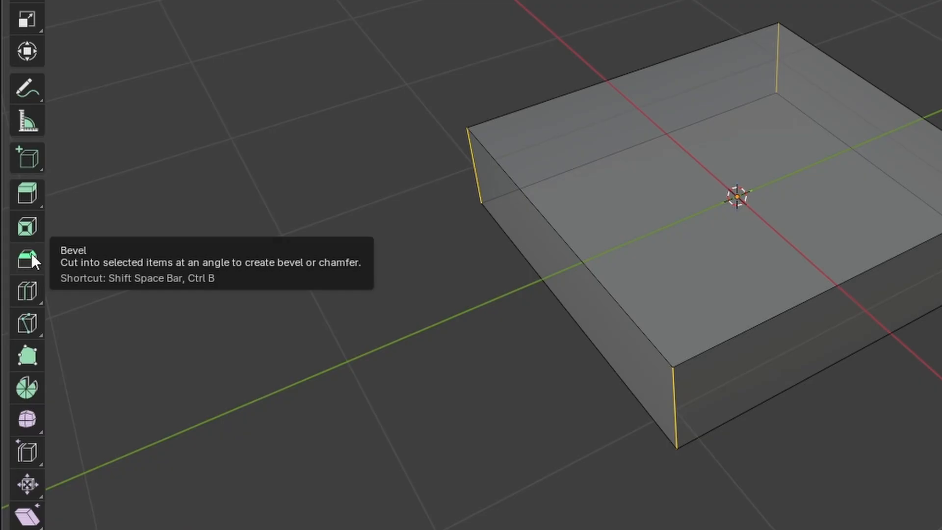
- Bevel the four selected vertical edges of the flattened cube by about 0.208 m
{"action": "left_click", "coordinate": [32, 253]}
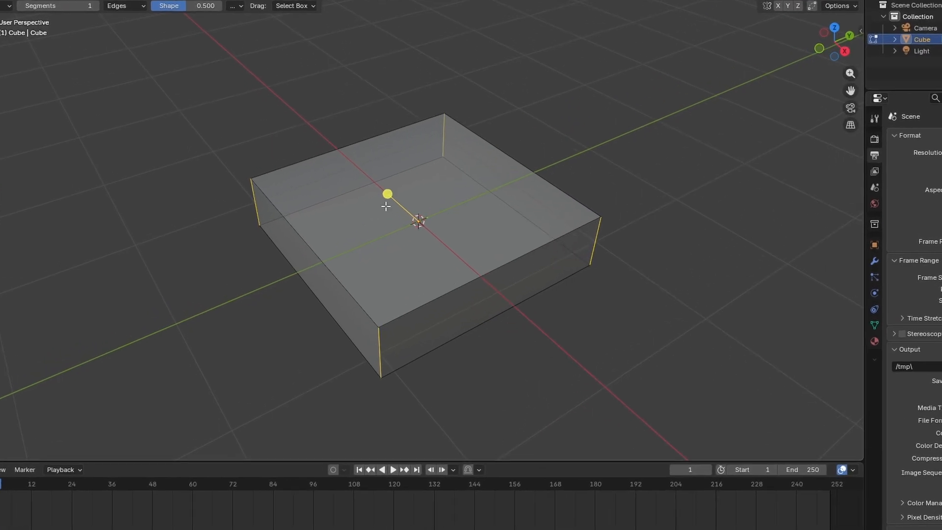
{"action": "left_click_drag", "start_coordinate": [398, 189], "coordinate": [404, 155]}
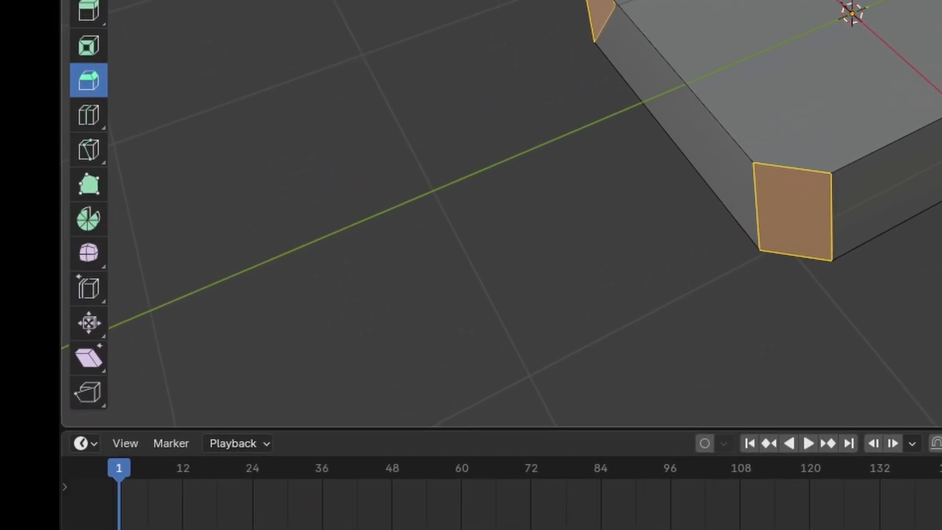
{"action": "left_click_drag", "start_coordinate": [529, 37], "coordinate": [529, 37]}
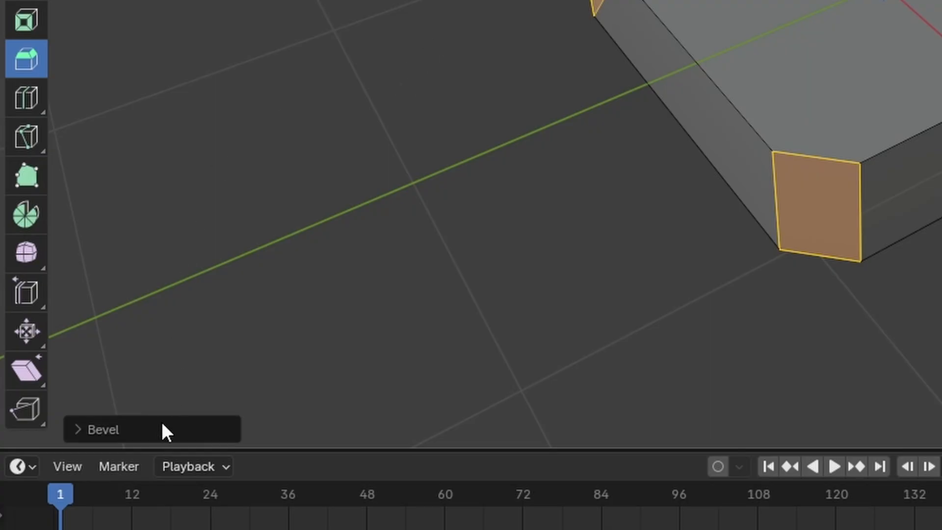
- Raise the corner bevel's segments to about 12 in the operation's settings
{"action": "left_click", "coordinate": [74, 429]}
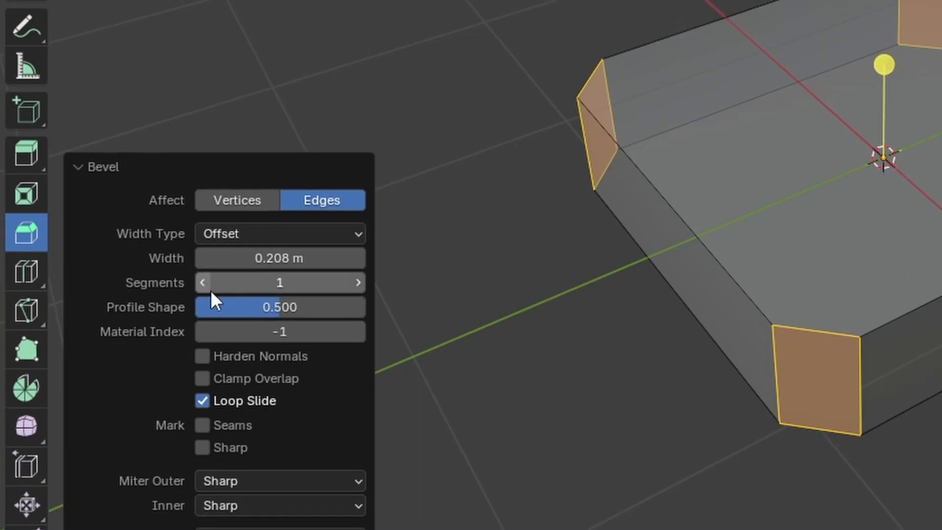
{"action": "left_click", "coordinate": [358, 282]}
{"action": "left_click", "coordinate": [358, 281]}
{"action": "left_click", "coordinate": [358, 282]}
{"action": "left_click", "coordinate": [357, 282]}
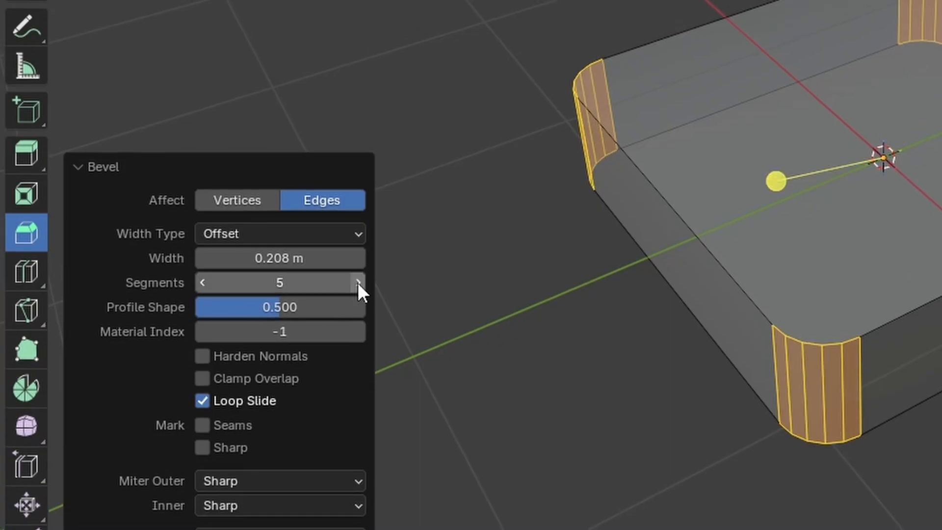
{"action": "left_click", "coordinate": [358, 282]}
{"action": "left_click", "coordinate": [358, 282]}
{"action": "left_click", "coordinate": [358, 282]}
{"action": "left_click", "coordinate": [358, 281]}
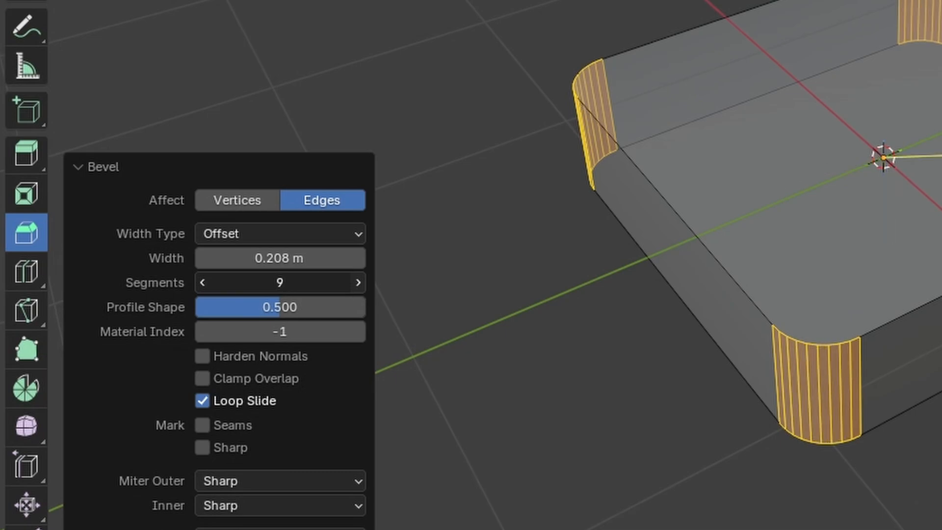
{"action": "left_click", "coordinate": [358, 282]}
{"action": "left_click", "coordinate": [358, 281]}
{"action": "left_click", "coordinate": [358, 282]}
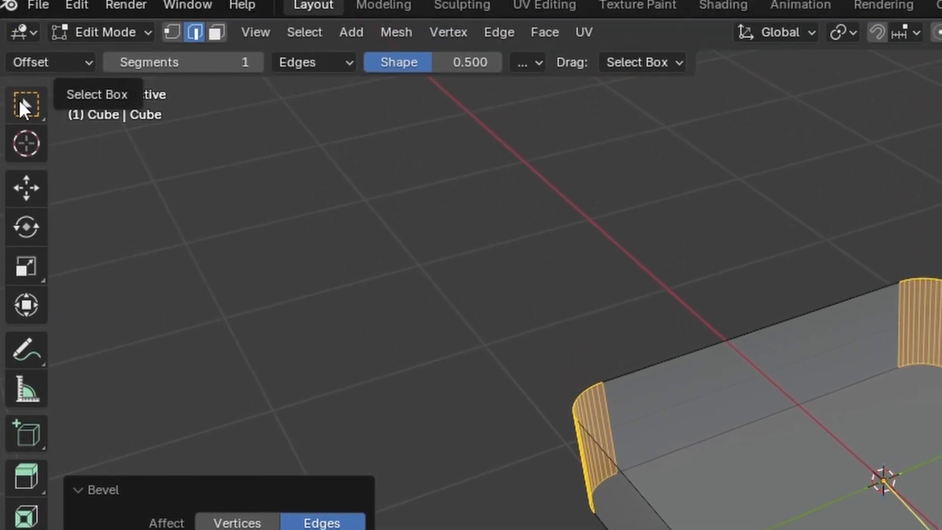
- Return to the Select Box tool, switch to face selection and select every face of the rounded box
{"action": "left_click", "coordinate": [19, 99]}
{"action": "left_click", "coordinate": [237, 336]}
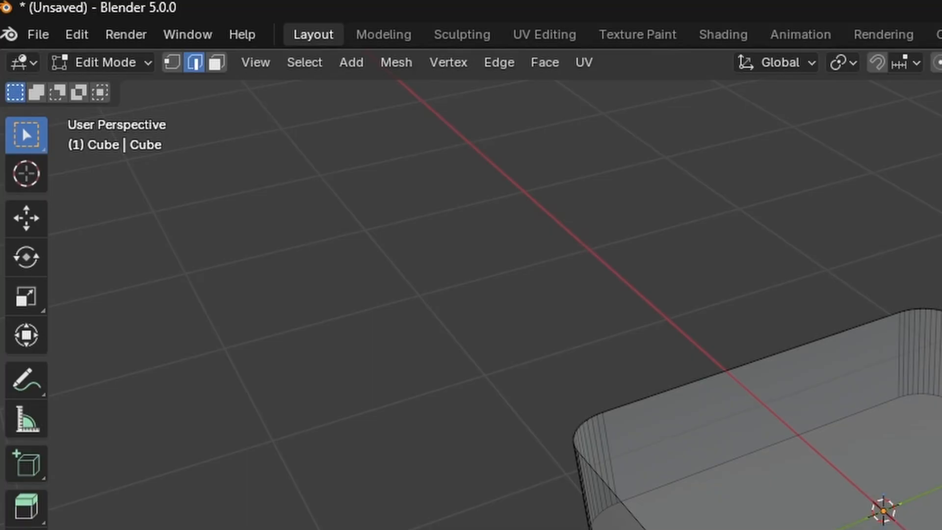
{"action": "middle_click_drag", "start_coordinate": [540, 265], "coordinate": [571, 227]}
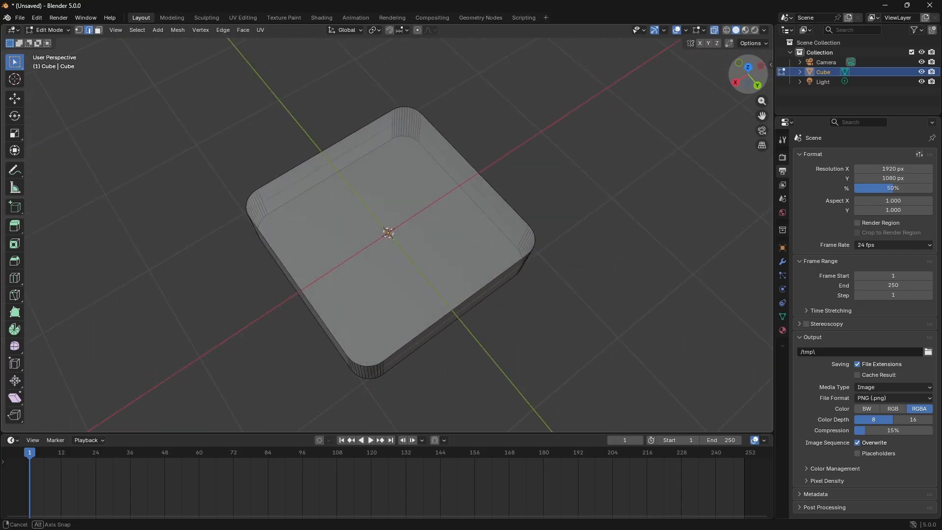
{"action": "left_click_drag", "start_coordinate": [745, 81], "coordinate": [734, 80]}
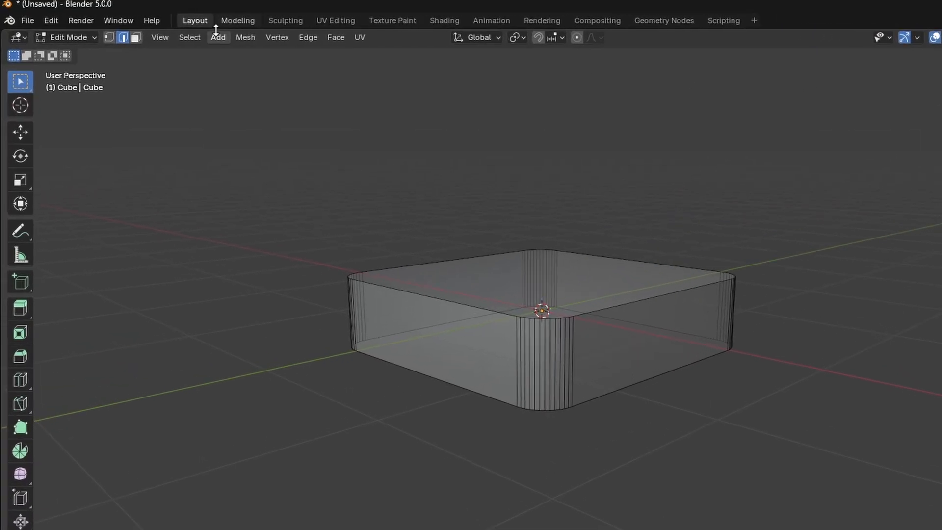
{"action": "left_click", "coordinate": [175, 45]}
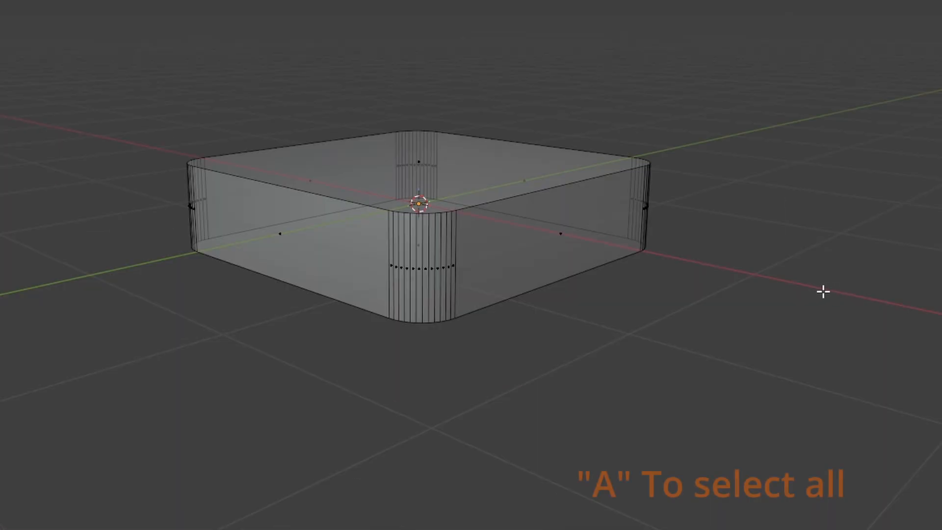
{"action": "key", "text": "a"}
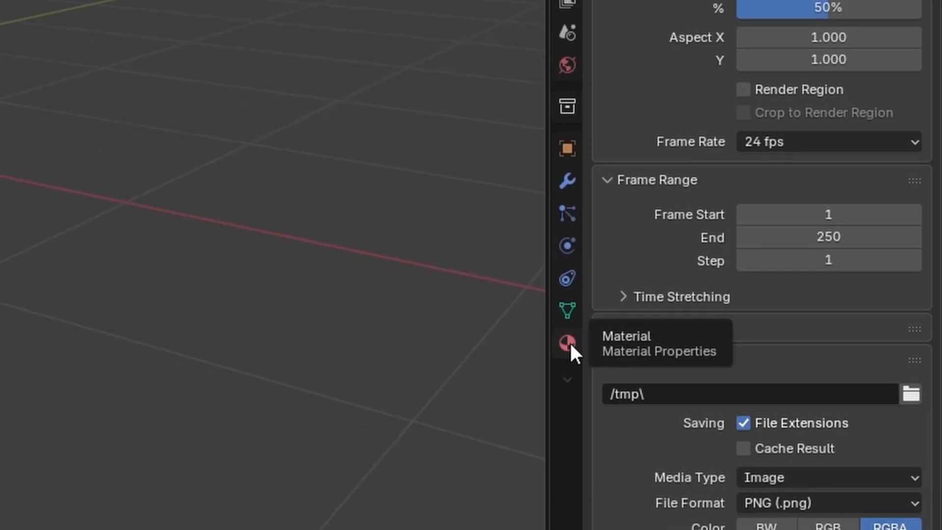
- Rename the rounded box's existing material to Glass
{"action": "left_click", "coordinate": [568, 344]}
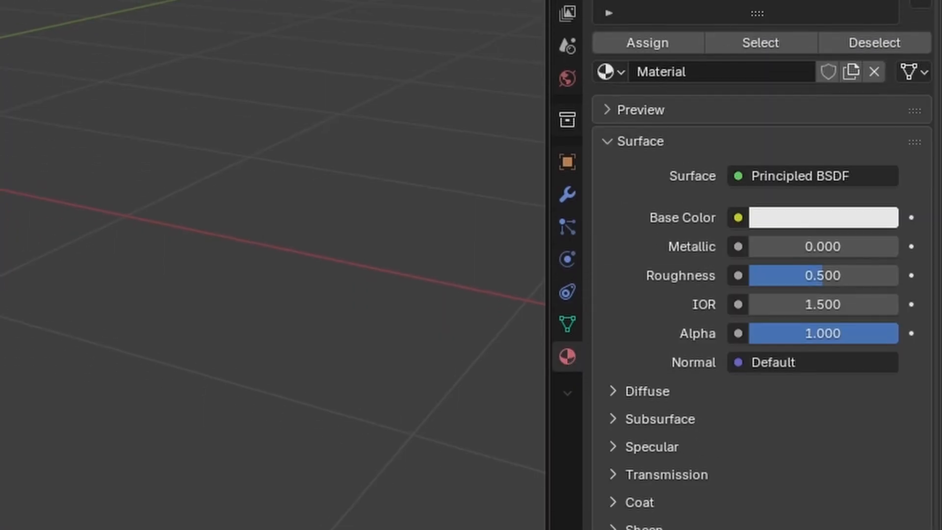
{"action": "left_click", "coordinate": [715, 244]}
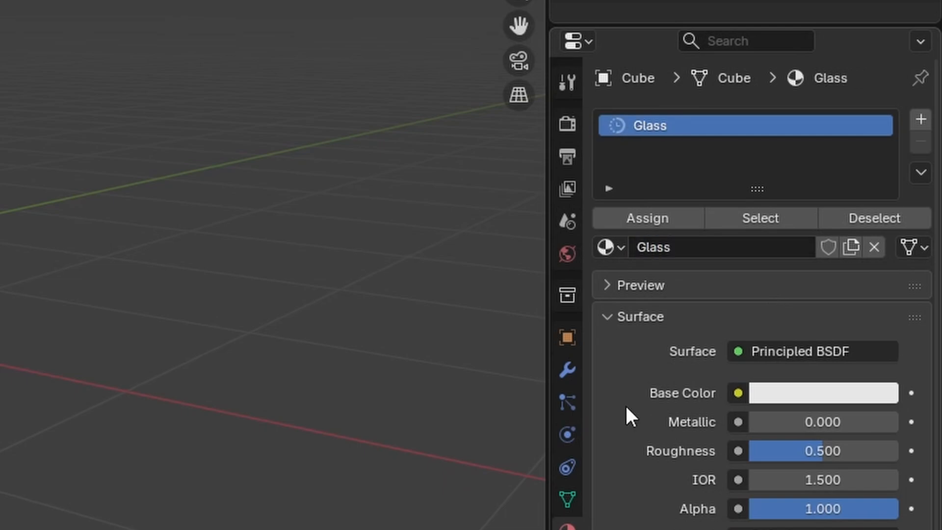
- Set the Glass material's base color to light blue and assign it to the selected faces
{"action": "left_click", "coordinate": [812, 393]}
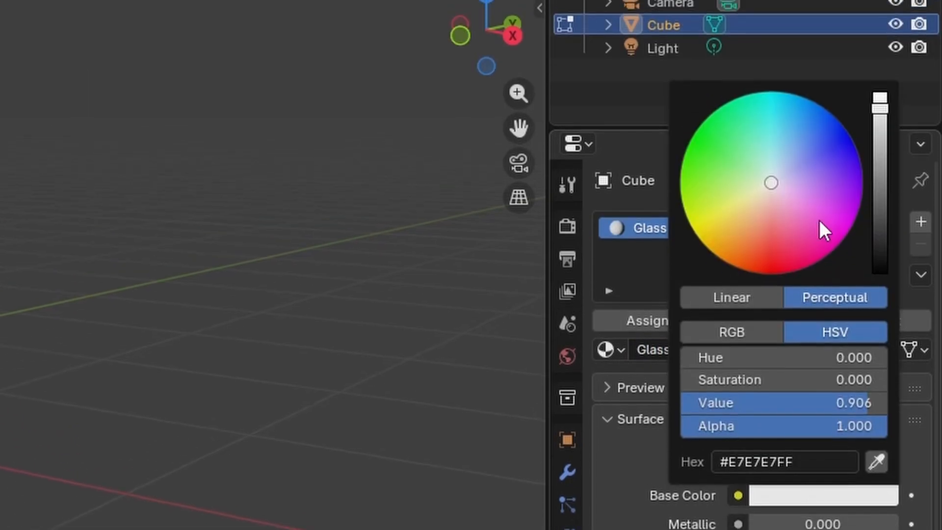
{"action": "left_click_drag", "start_coordinate": [826, 154], "coordinate": [790, 140]}
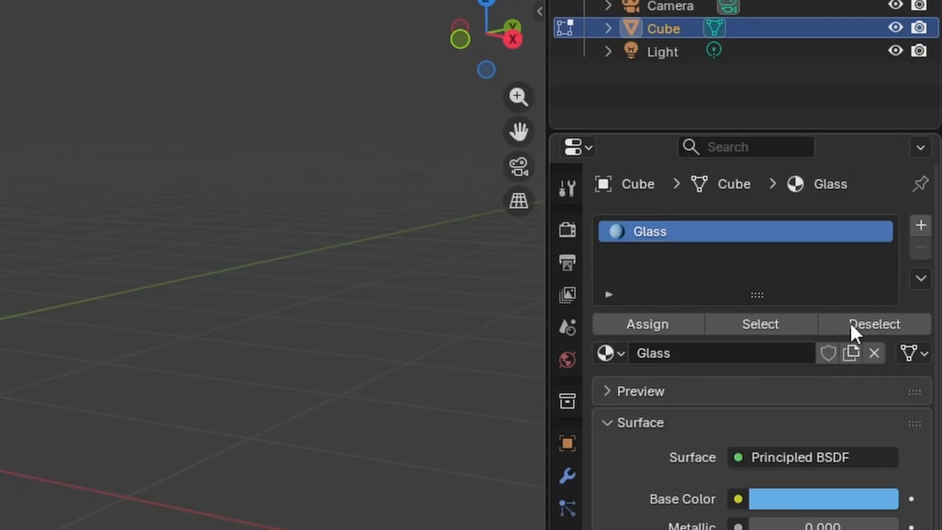
{"action": "left_click", "coordinate": [625, 322]}
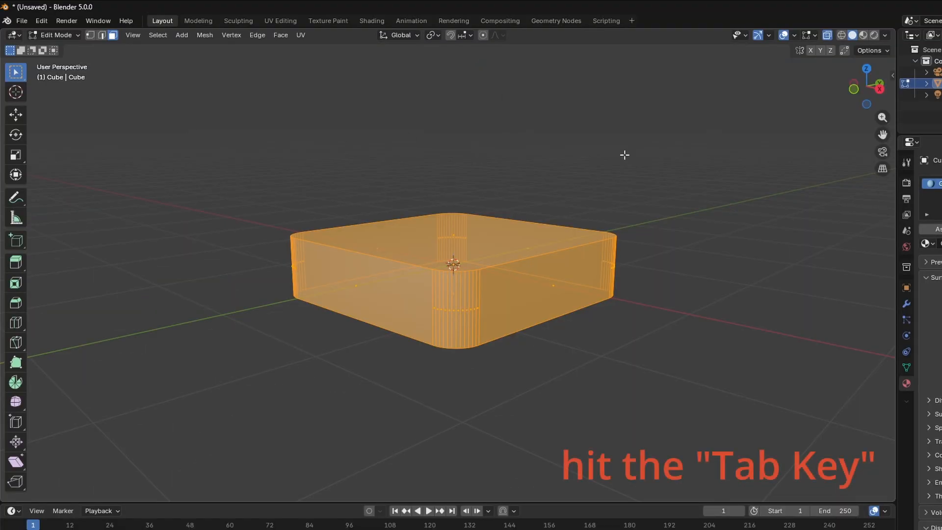
- Return to Object Mode, show the box in Material Preview shading and deselect it
{"action": "key", "text": "Tab"}
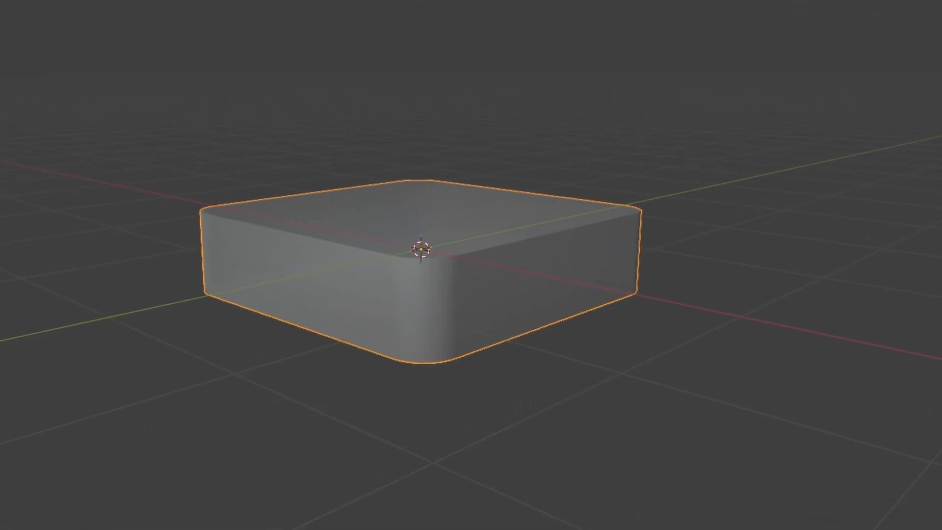
{"action": "middle_click_drag", "start_coordinate": [472, 265], "coordinate": [424, 204]}
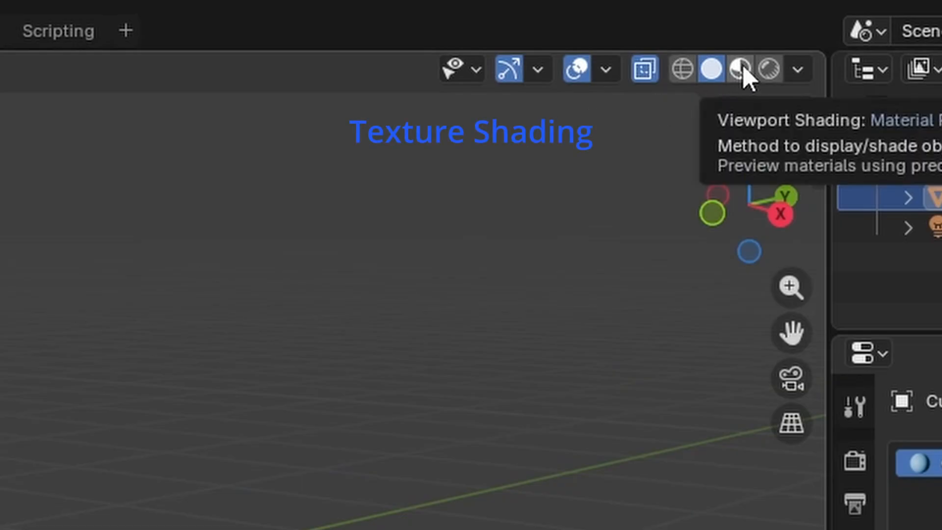
{"action": "left_click", "coordinate": [741, 68]}
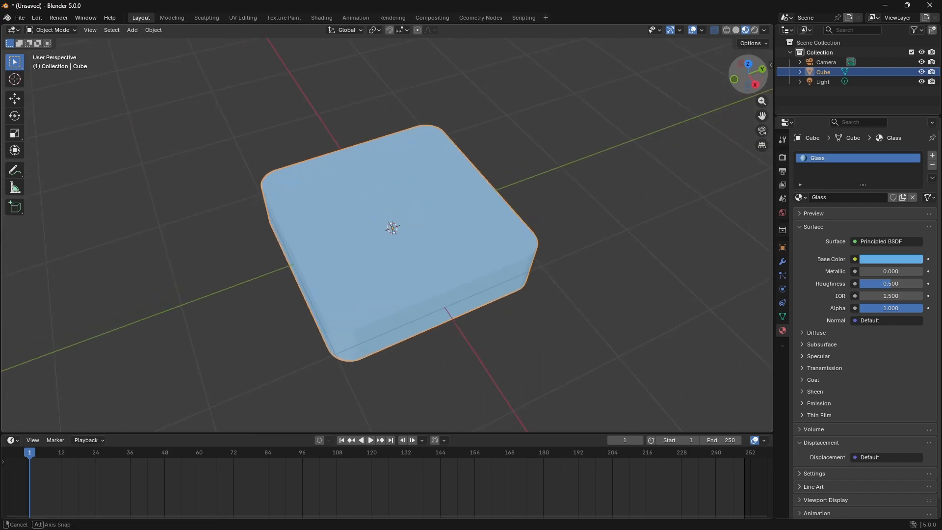
{"action": "left_click_drag", "start_coordinate": [740, 94], "coordinate": [577, 158]}
{"action": "scroll", "coordinate": [740, 94], "scroll_direction": "down", "scroll_amount": 2}
{"action": "left_click", "coordinate": [562, 168]}
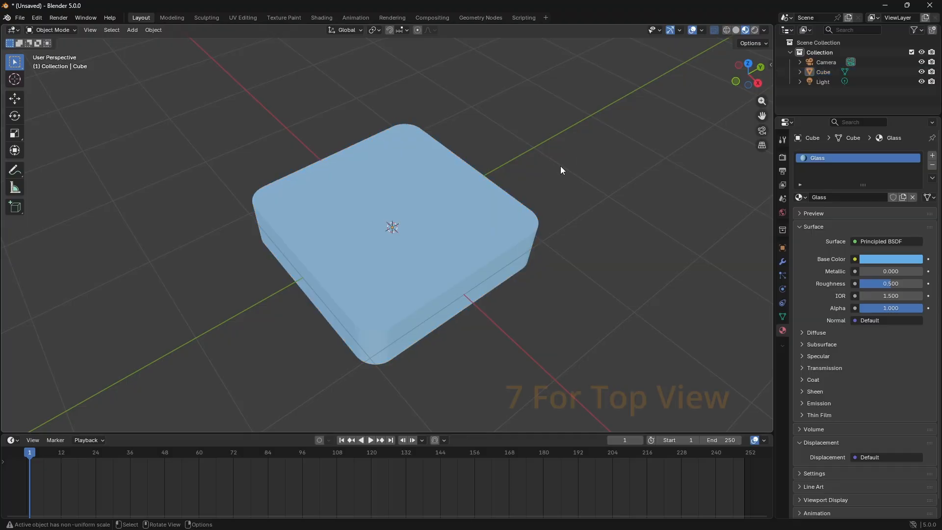
- Add a mesh plane at the origin in top view
{"action": "key", "text": "KP_7"}
{"action": "scroll", "coordinate": [560, 168], "scroll_direction": "down", "scroll_amount": 5}
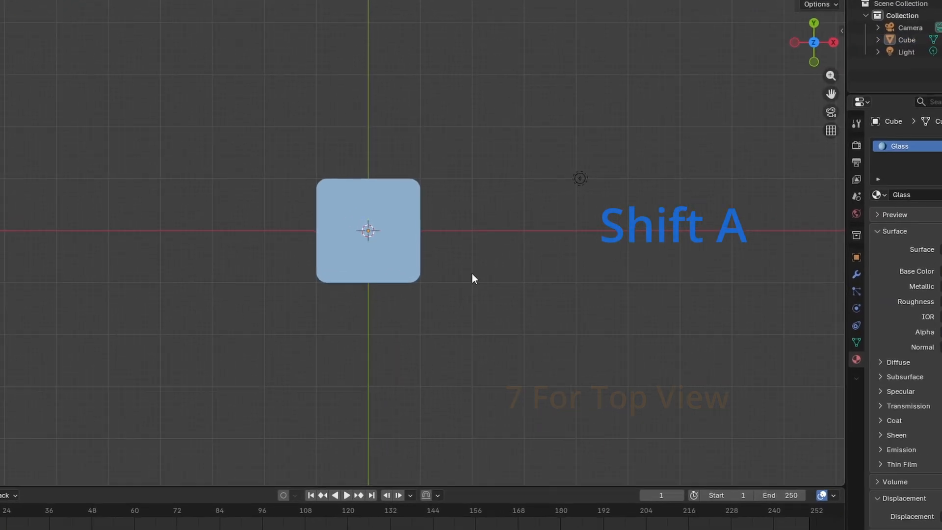
{"action": "key", "text": "shift+a"}
{"action": "mouse_move", "coordinate": [472, 278]}
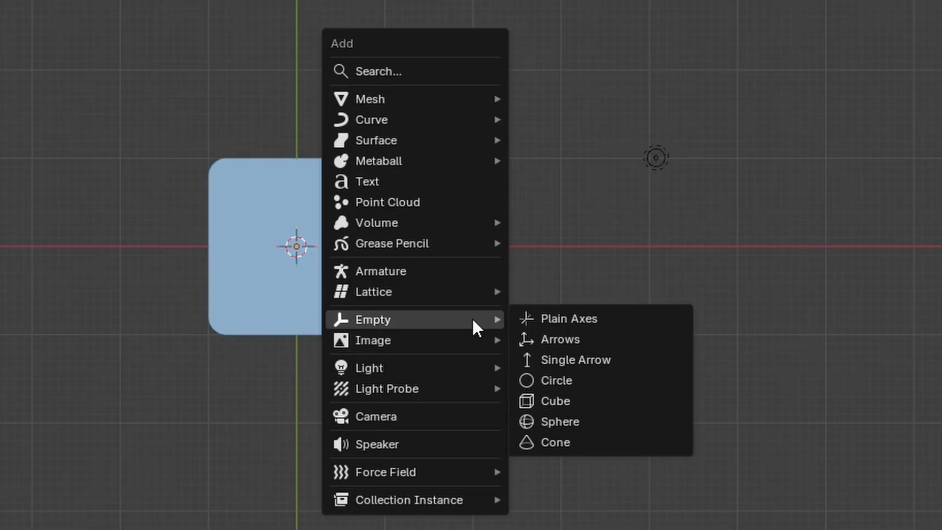
{"action": "mouse_move", "coordinate": [414, 98]}
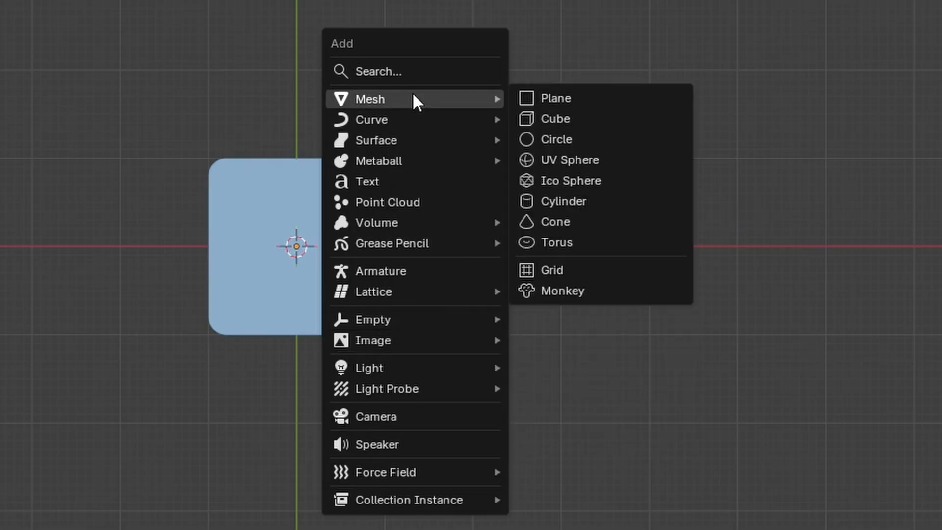
{"action": "left_click", "coordinate": [559, 99]}
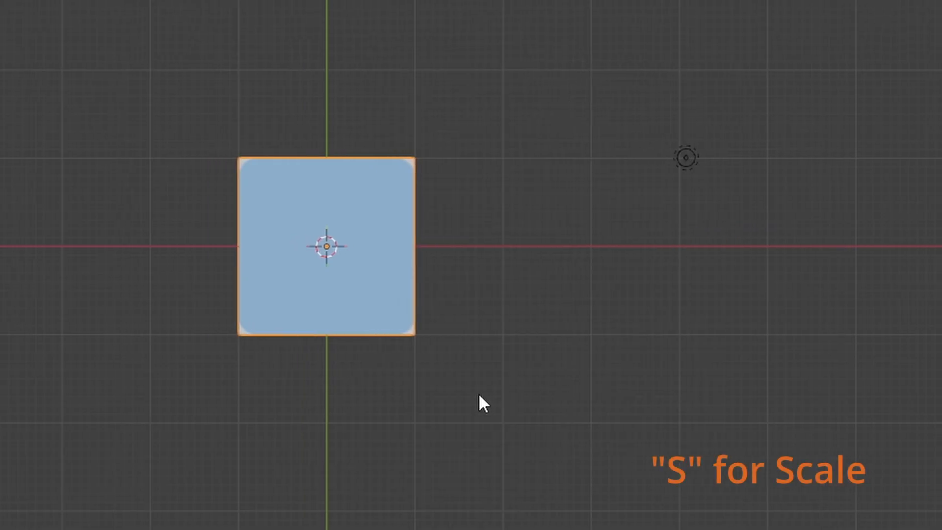
- Scale the plane up uniformly by about 2.611, and scale it again by a factor of 5
{"action": "key", "text": "s"}
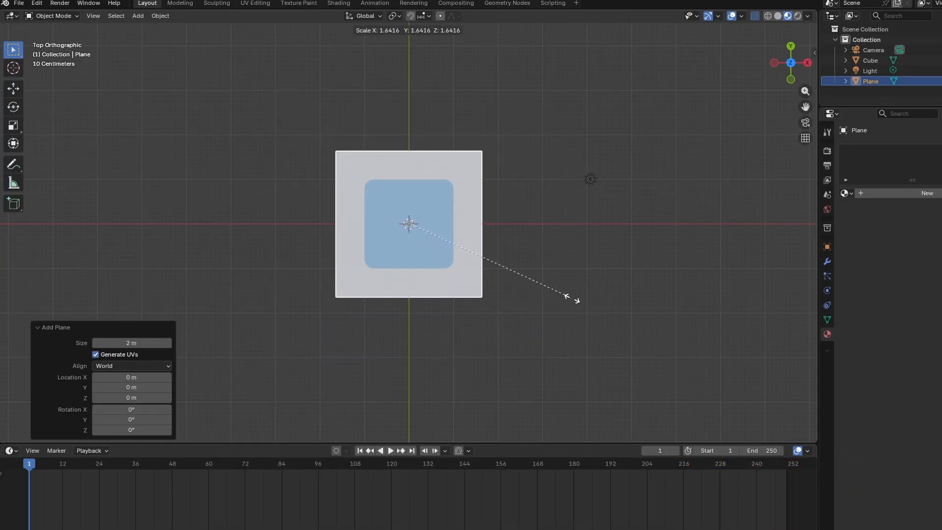
{"action": "left_click", "coordinate": [663, 345]}
{"action": "type", "text": "s"}
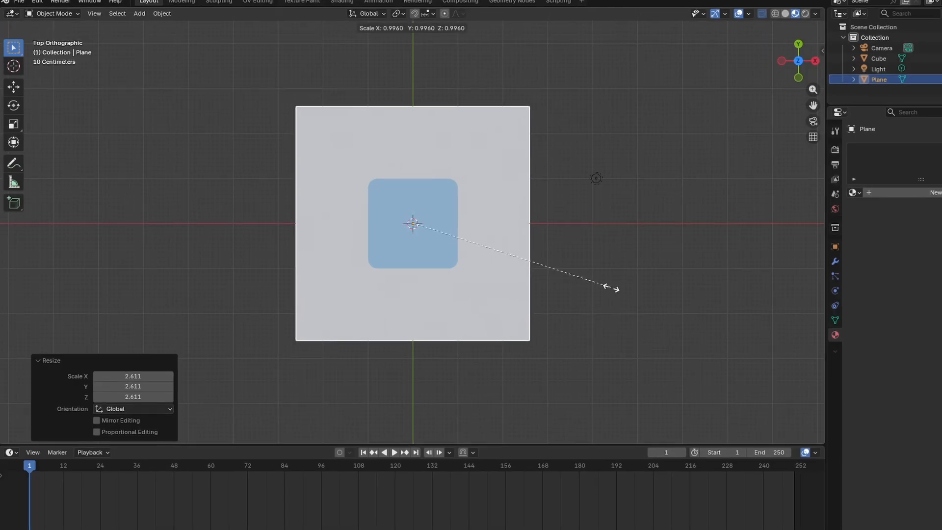
{"action": "type", "text": "5"}
{"action": "key", "text": "Return"}
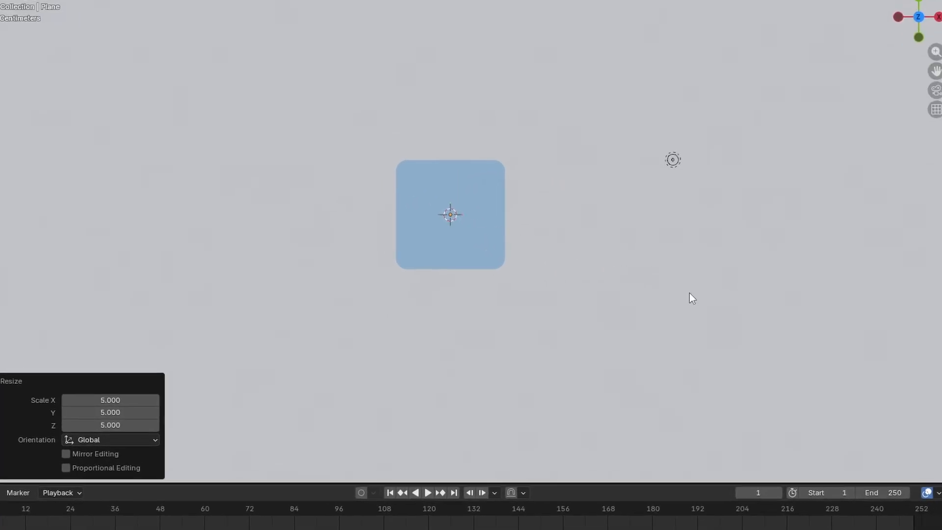
{"action": "scroll", "coordinate": [447, 193], "scroll_direction": "down", "scroll_amount": 6}
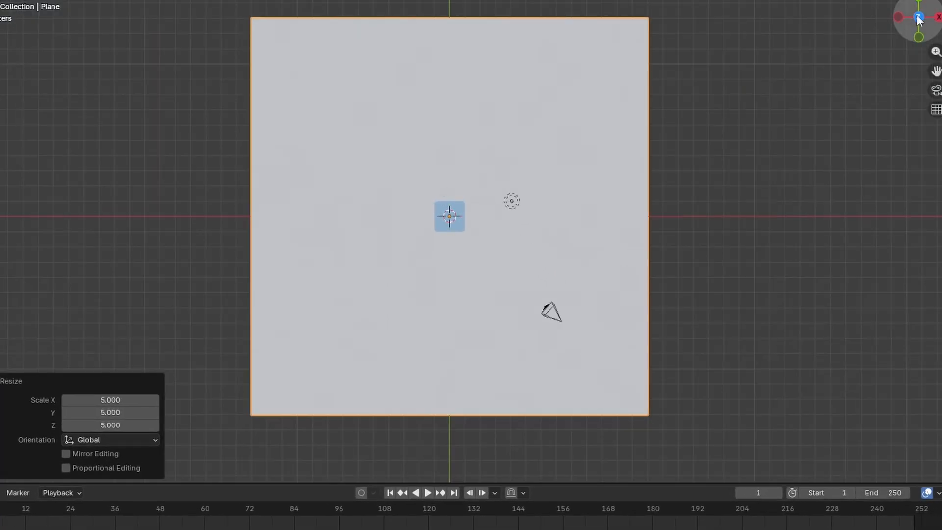
- In front view, select the box and move it up along Z by about 0.277 m to sit above the plane
{"action": "left_click_drag", "start_coordinate": [919, 19], "coordinate": [918, 40]}
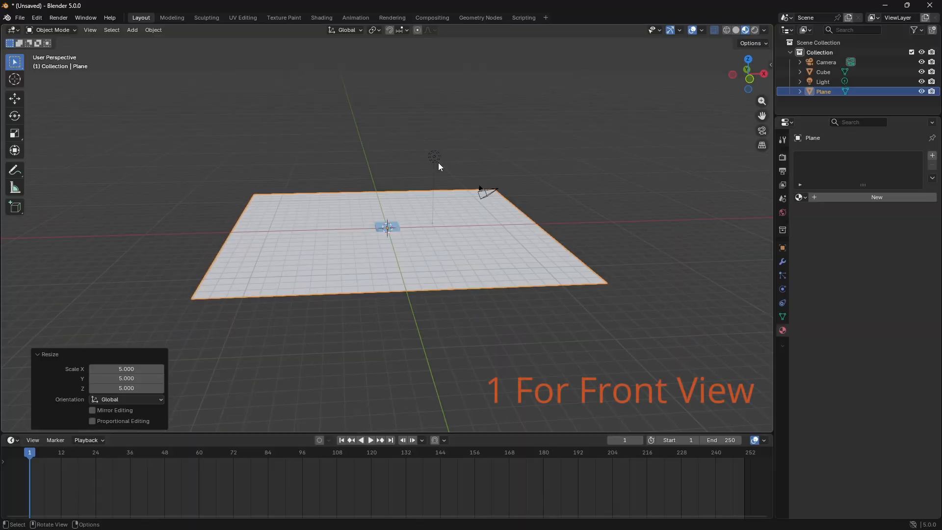
{"action": "key", "text": "KP_1"}
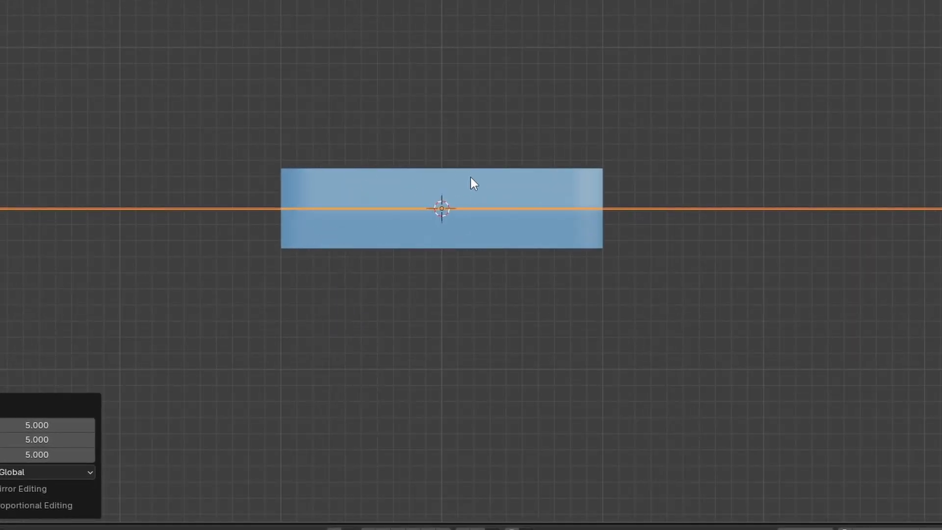
{"action": "left_click", "coordinate": [531, 181]}
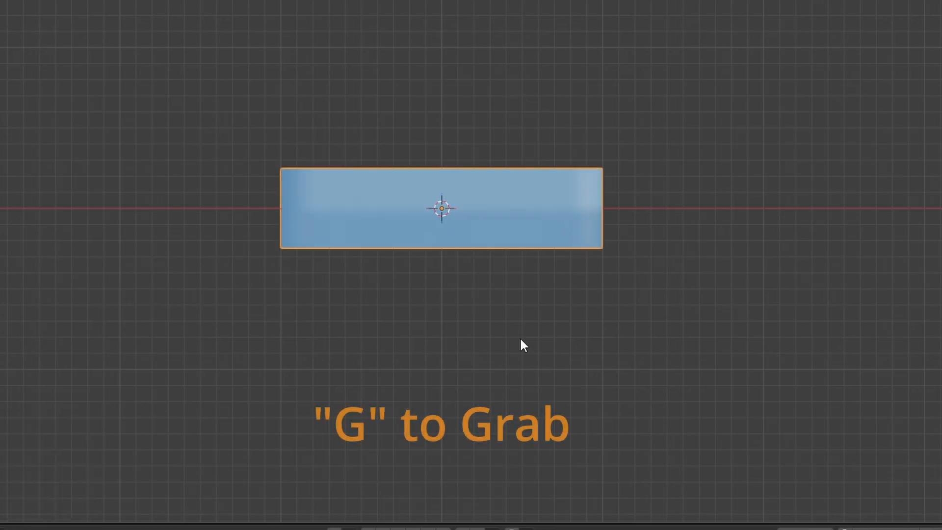
{"action": "key", "text": "g"}
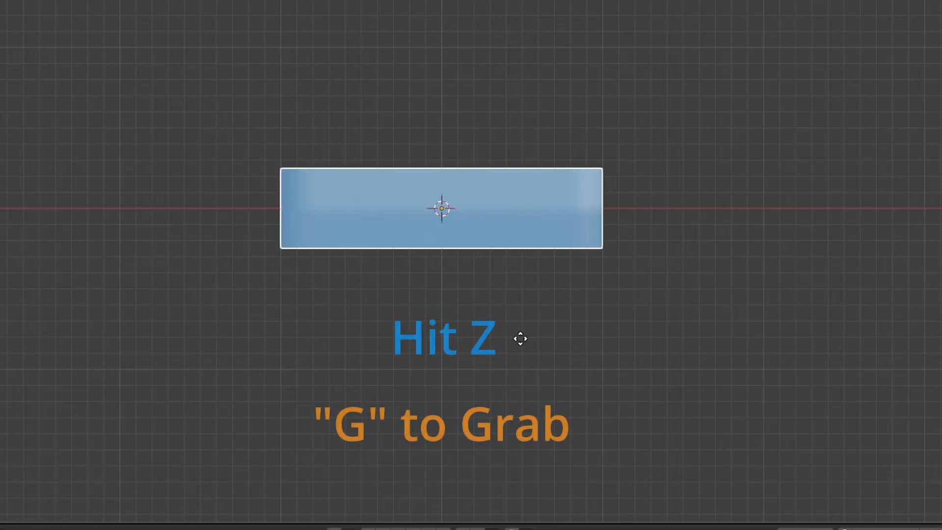
{"action": "key", "text": "z"}
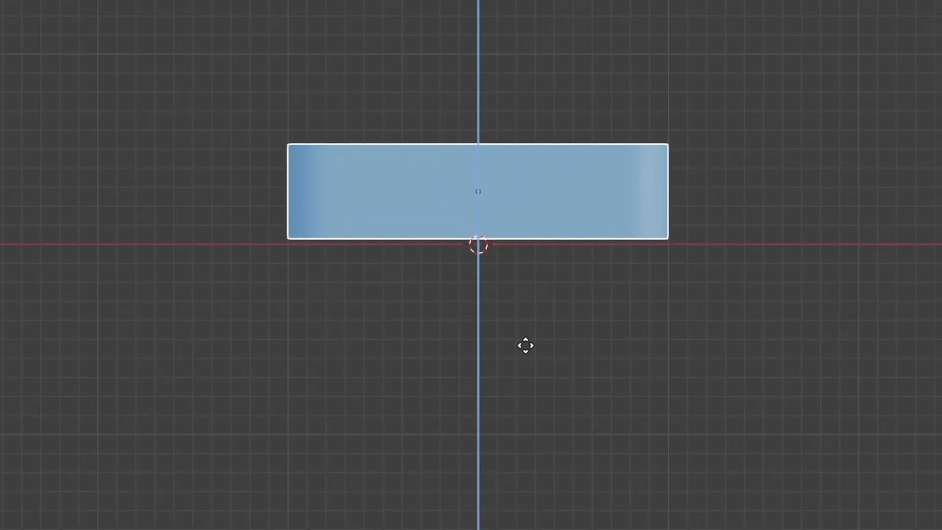
{"action": "left_click", "coordinate": [525, 346]}
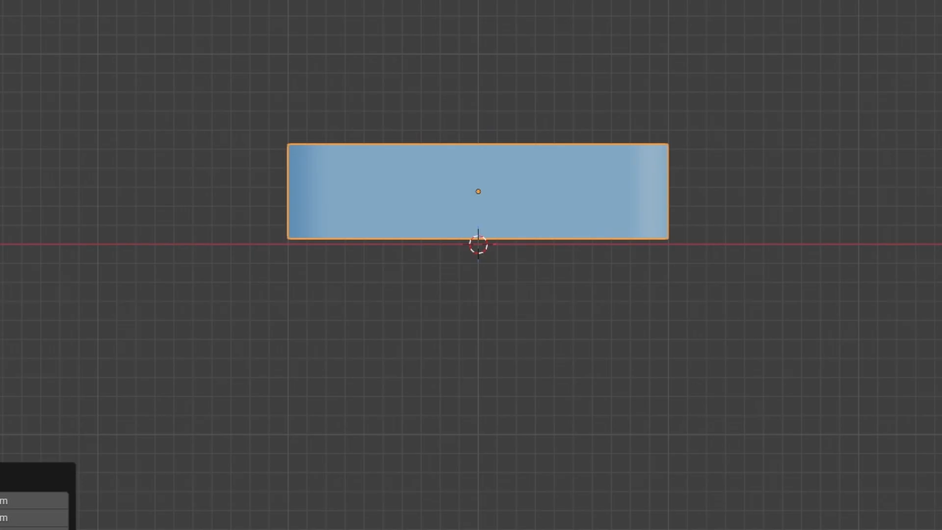
- Render a still image of the blue box on the plane and close the render
{"action": "middle_click_drag", "start_coordinate": [478, 244], "coordinate": [481, 208]}
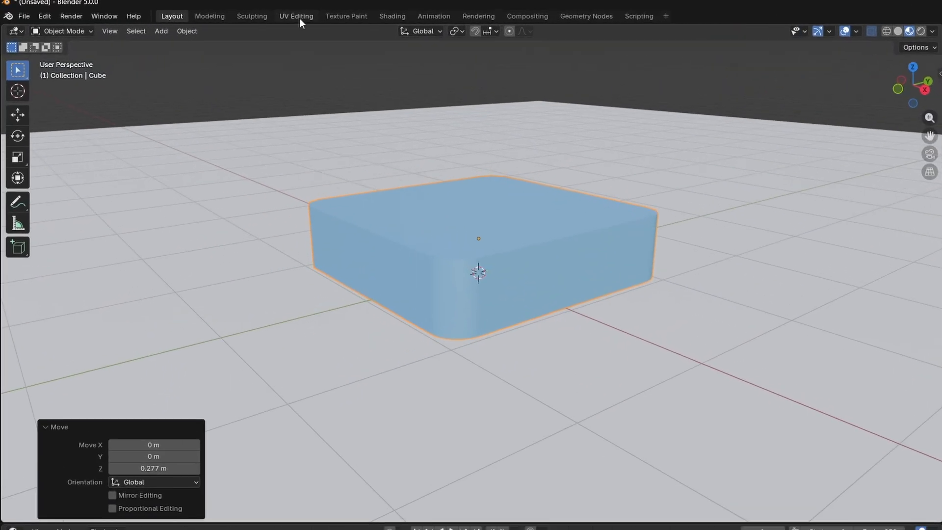
{"action": "left_click", "coordinate": [71, 16]}
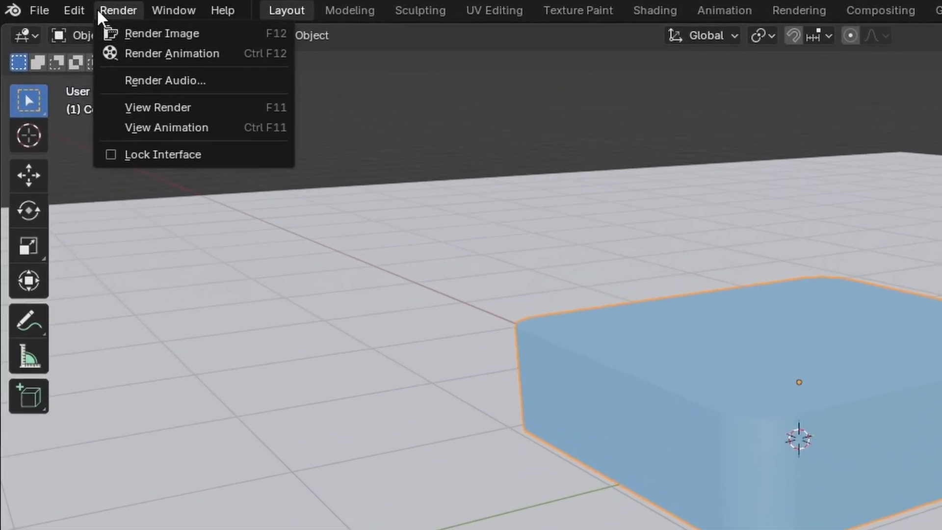
{"action": "left_click", "coordinate": [162, 34]}
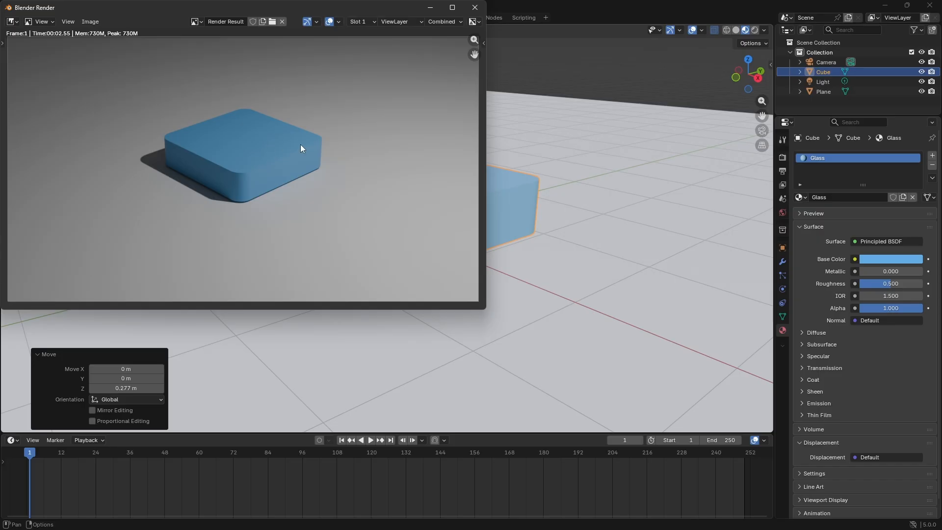
{"action": "key", "text": "Escape"}
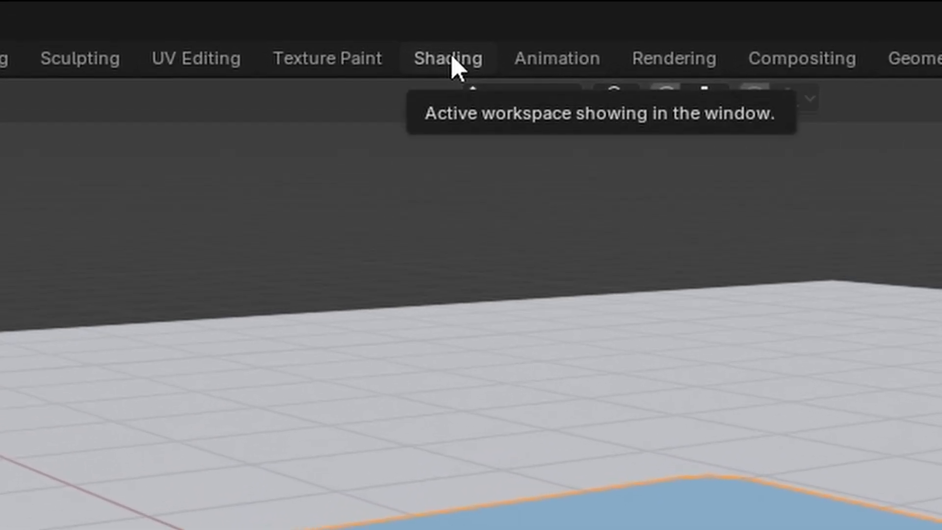
- In the Shading workspace, disconnect the Glass material's Principled BSDF node from the Material Output and delete it
{"action": "left_click", "coordinate": [453, 58]}
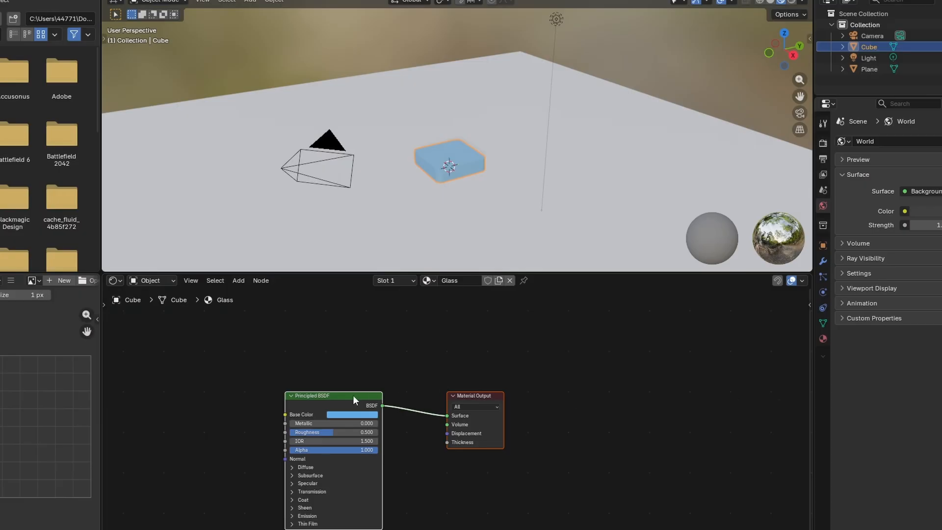
{"action": "left_click_drag", "start_coordinate": [354, 396], "coordinate": [432, 341]}
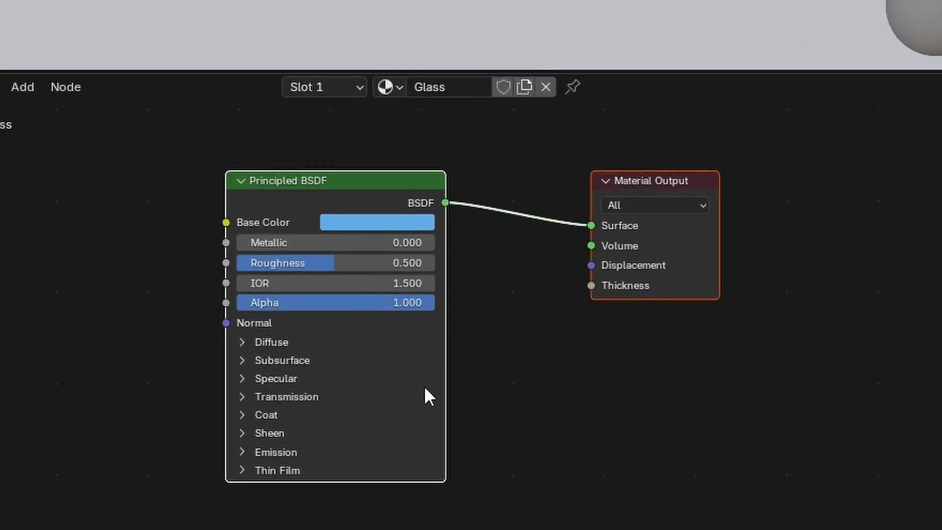
{"action": "left_click", "coordinate": [500, 385]}
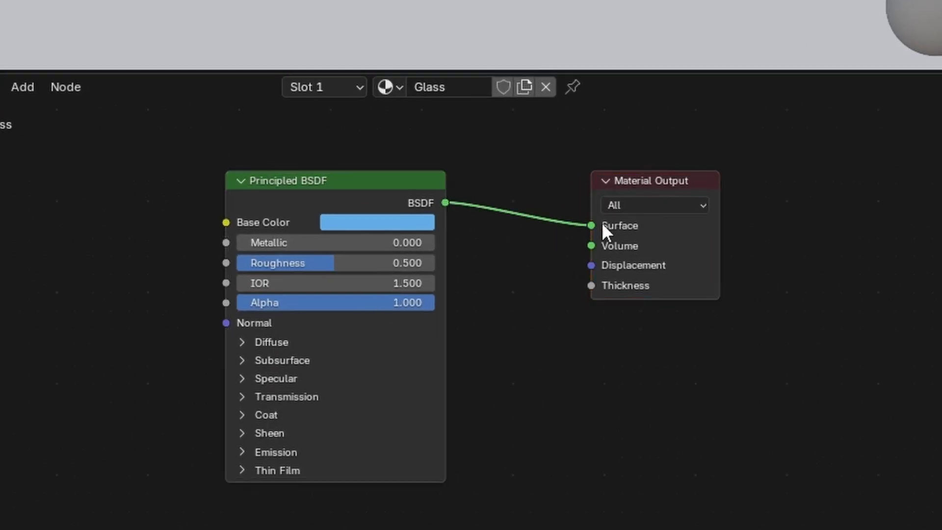
{"action": "left_click_drag", "start_coordinate": [584, 225], "coordinate": [506, 282]}
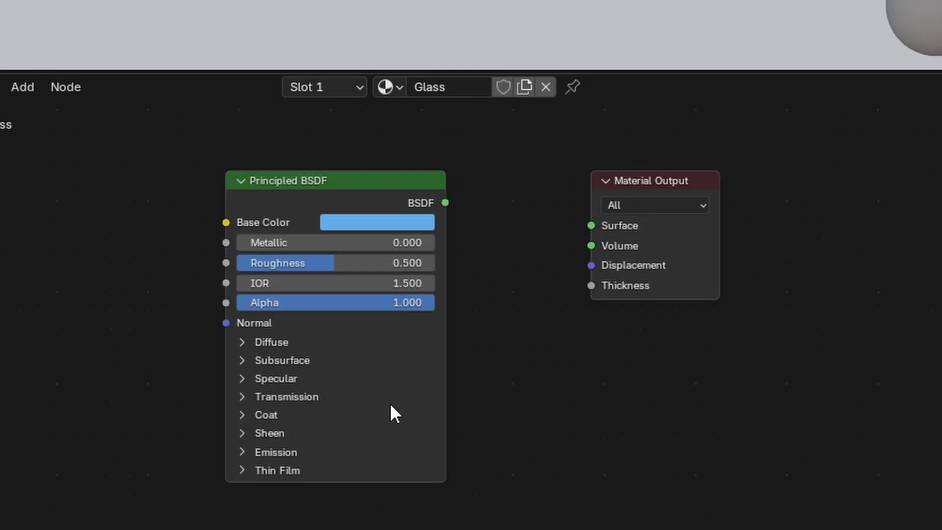
{"action": "left_click", "coordinate": [390, 400]}
{"action": "left_click", "coordinate": [376, 175]}
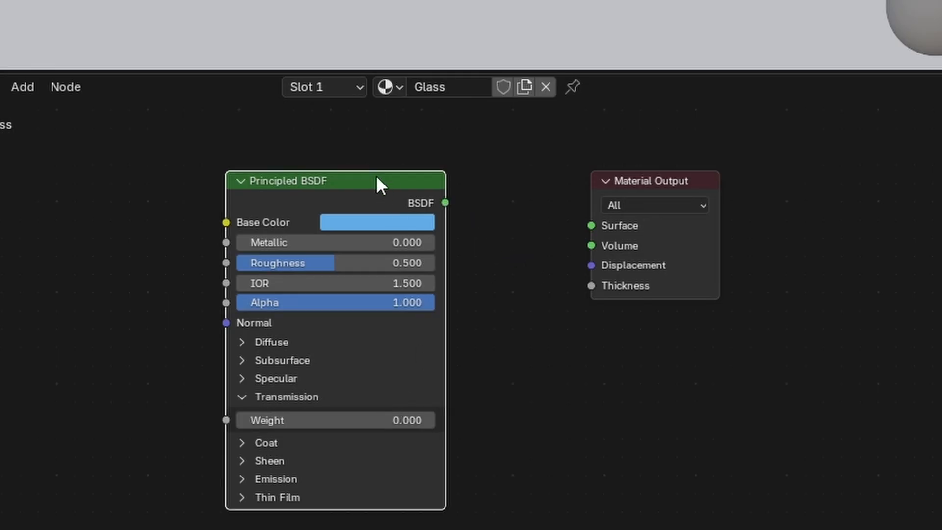
{"action": "key", "text": "x"}
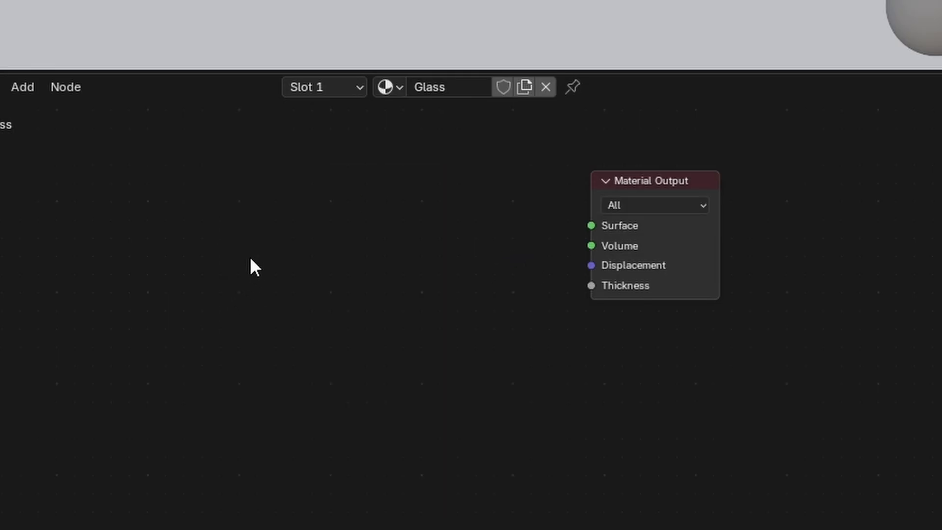
- Add a Glass BSDF node beside the Material Output and connect it to the Surface input
{"action": "key", "text": "shift+a"}
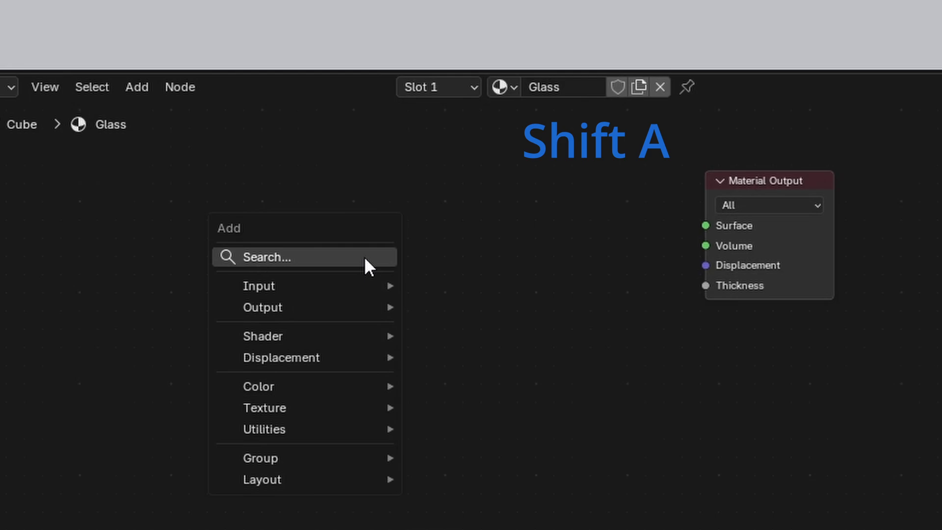
{"action": "left_click", "coordinate": [391, 258]}
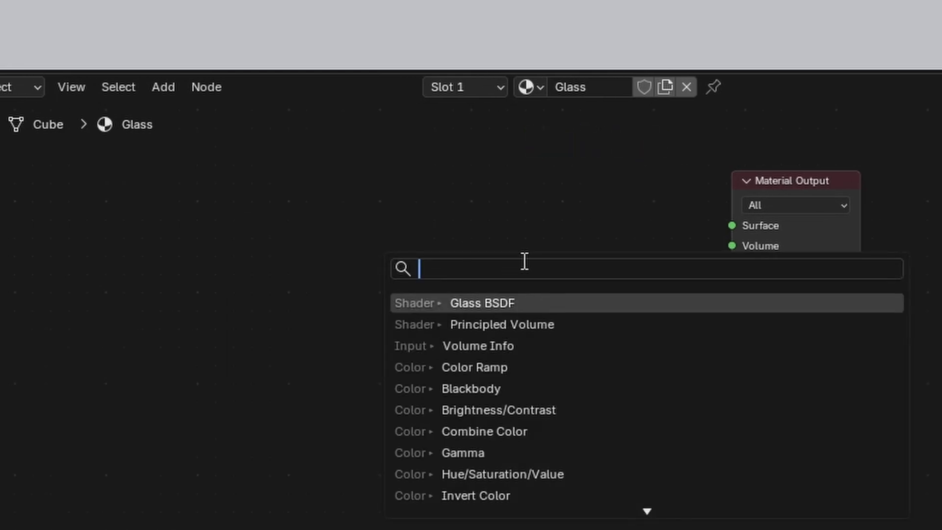
{"action": "type", "text": "glass"}
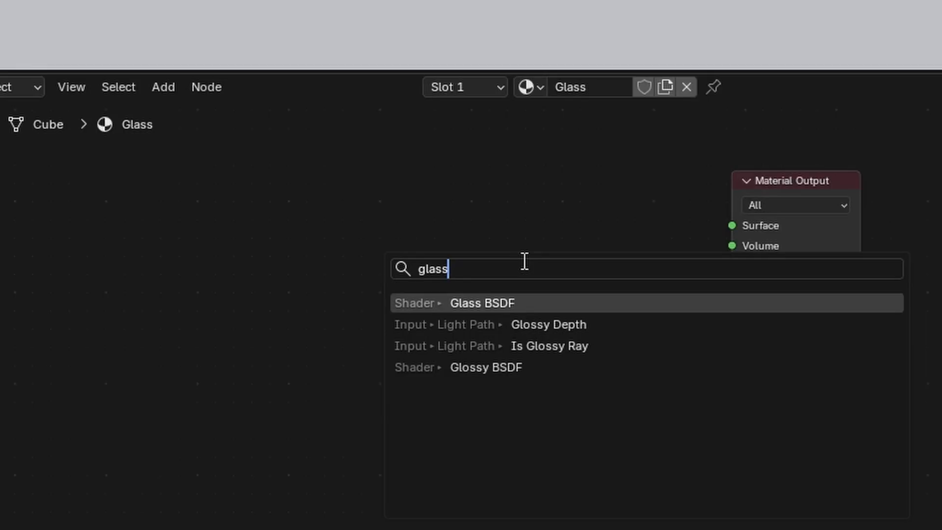
{"action": "left_click", "coordinate": [536, 306]}
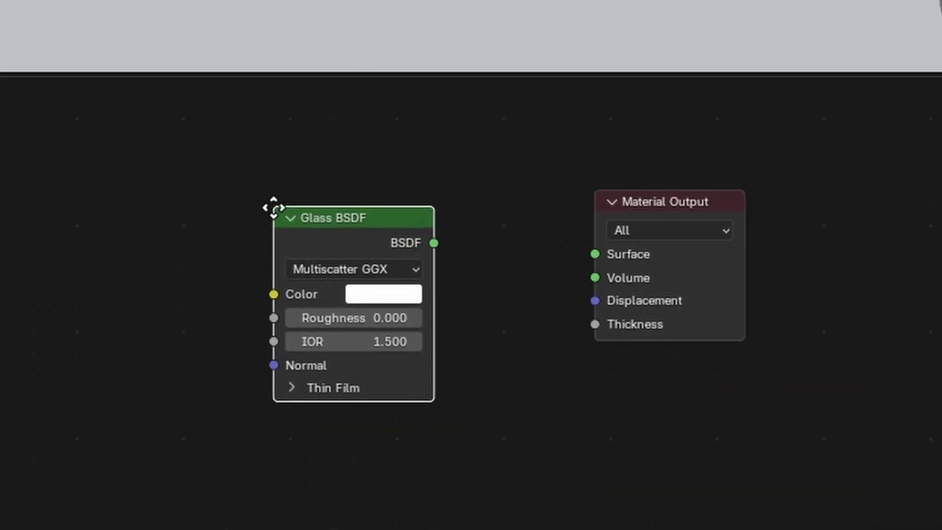
{"action": "left_click", "coordinate": [273, 219]}
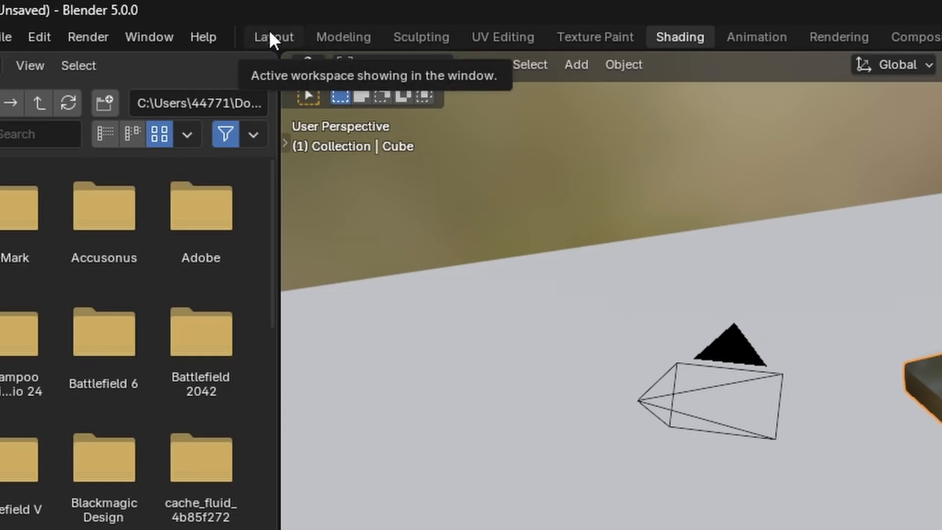
- Return to the Layout workspace, render a still image of the glass box and close the render
{"action": "left_click", "coordinate": [270, 33]}
{"action": "scroll", "coordinate": [780, 404], "scroll_direction": "up", "scroll_amount": 4}
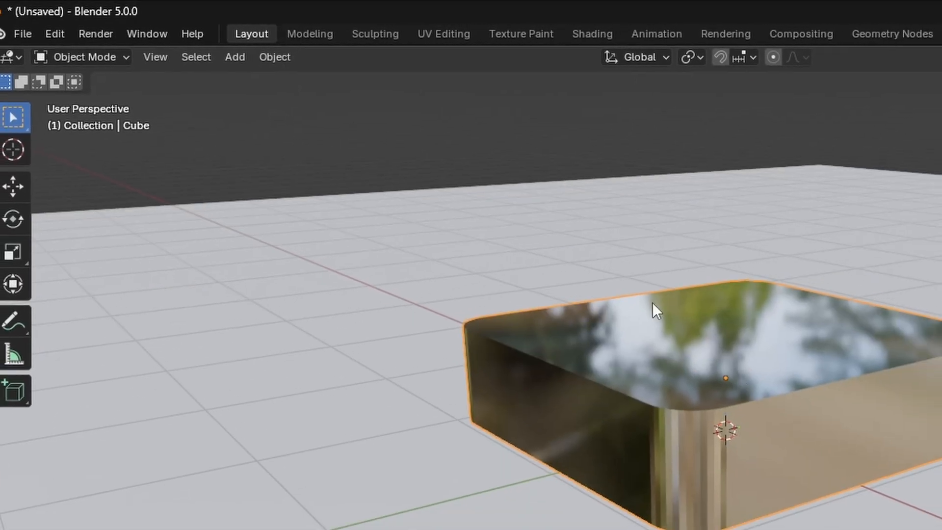
{"action": "left_click", "coordinate": [98, 33]}
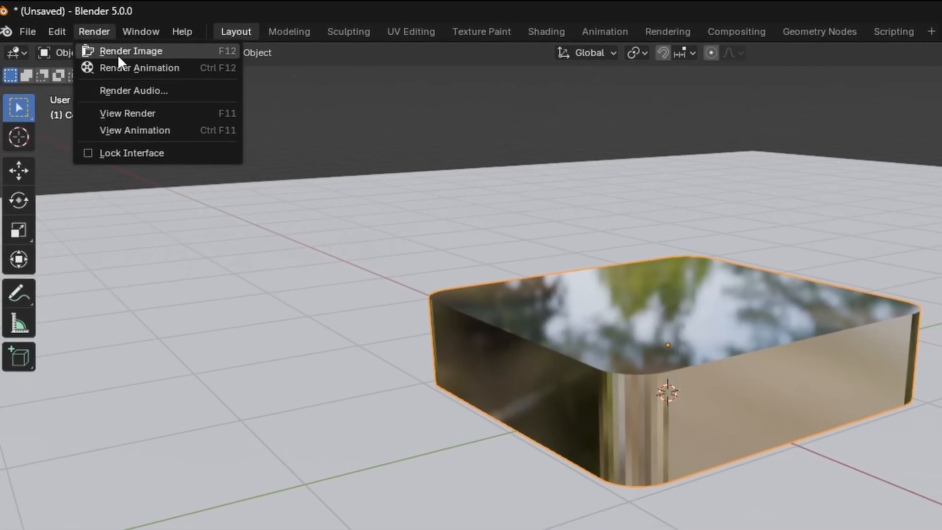
{"action": "left_click", "coordinate": [116, 48]}
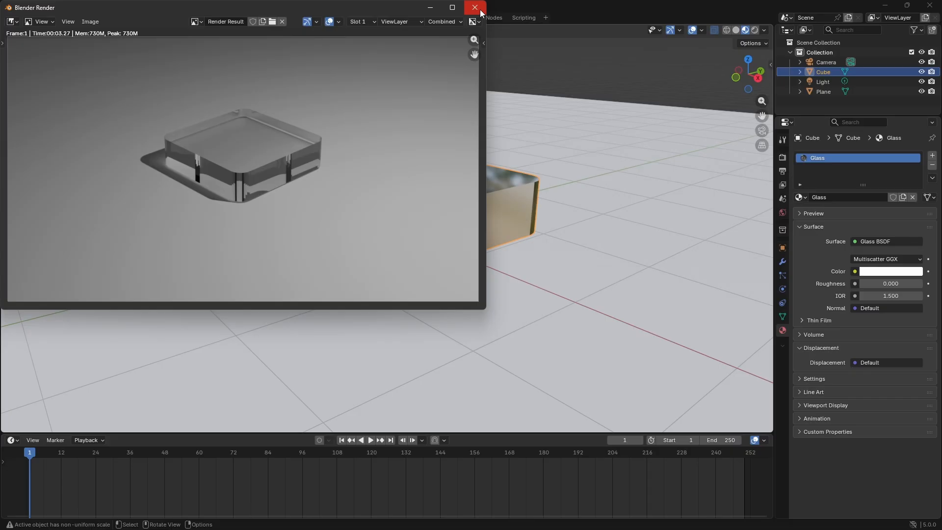
{"action": "left_click", "coordinate": [475, 8]}
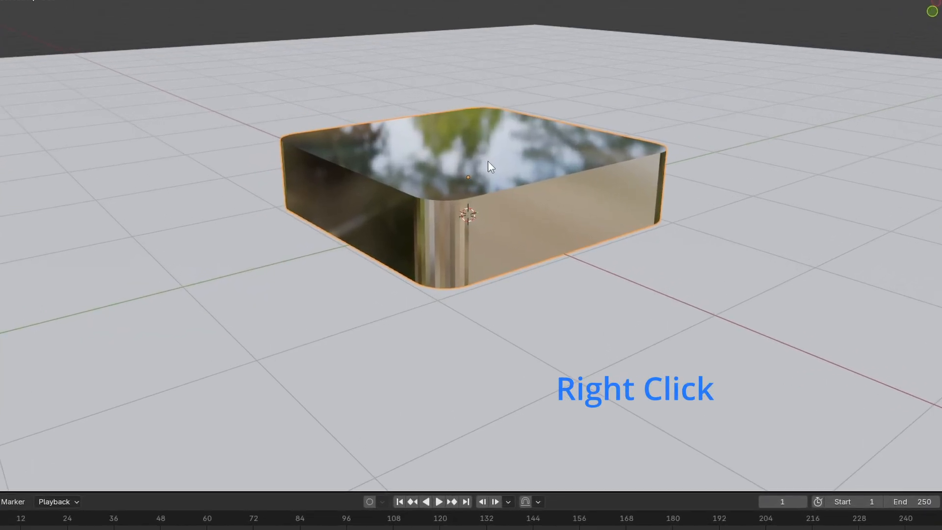
- Apply Shade Smooth to the glass box, then render a still image to check it and close the render
{"action": "right_click", "coordinate": [405, 185]}
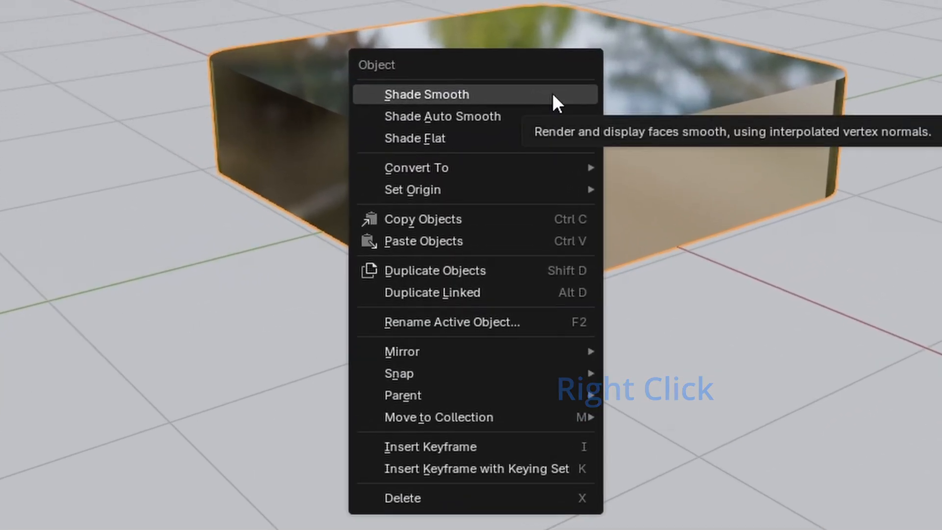
{"action": "left_click", "coordinate": [554, 95]}
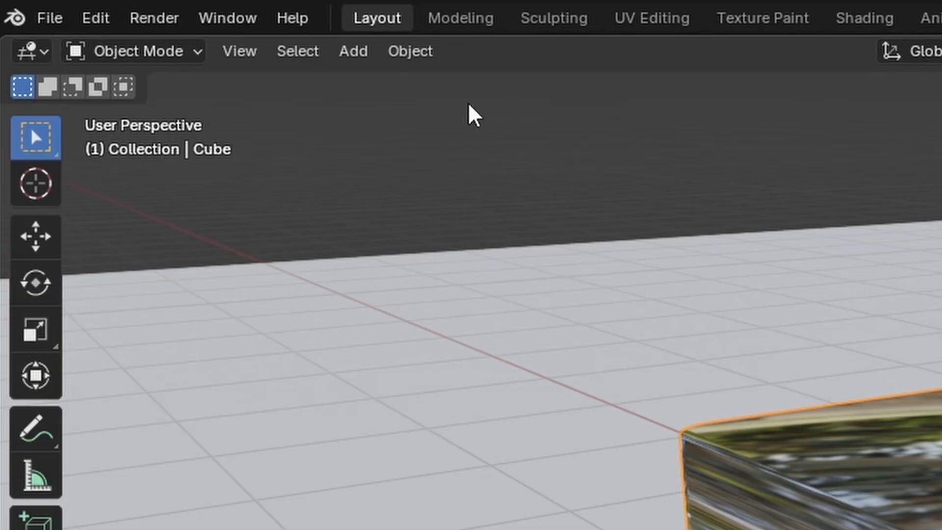
{"action": "left_click", "coordinate": [154, 18]}
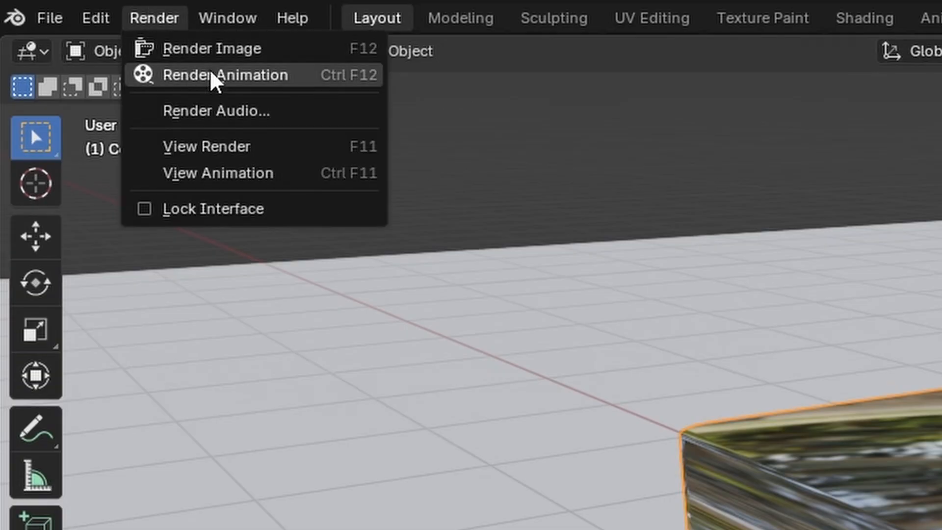
{"action": "left_click", "coordinate": [196, 49]}
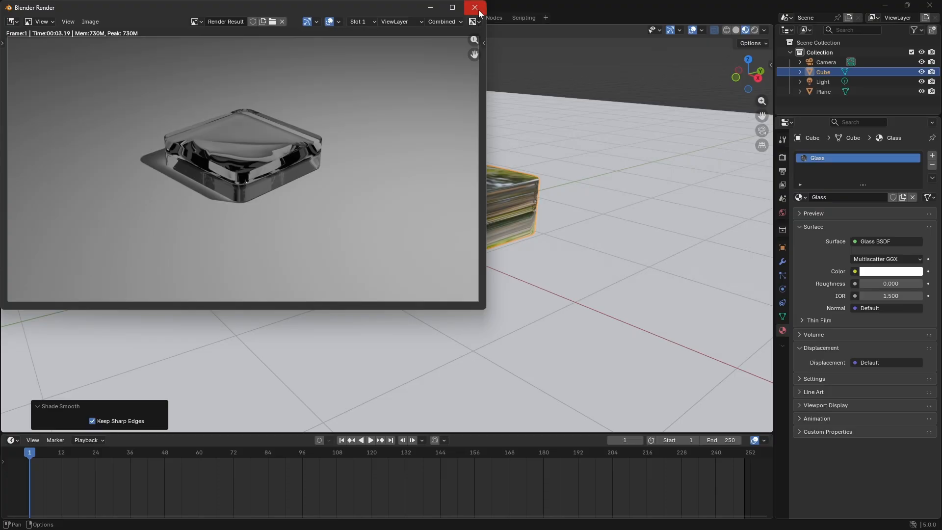
{"action": "left_click", "coordinate": [743, 10]}
{"action": "scroll", "coordinate": [540, 190], "scroll_direction": "down", "scroll_amount": 3}
{"action": "scroll", "coordinate": [410, 183], "scroll_direction": "up", "scroll_amount": 3}
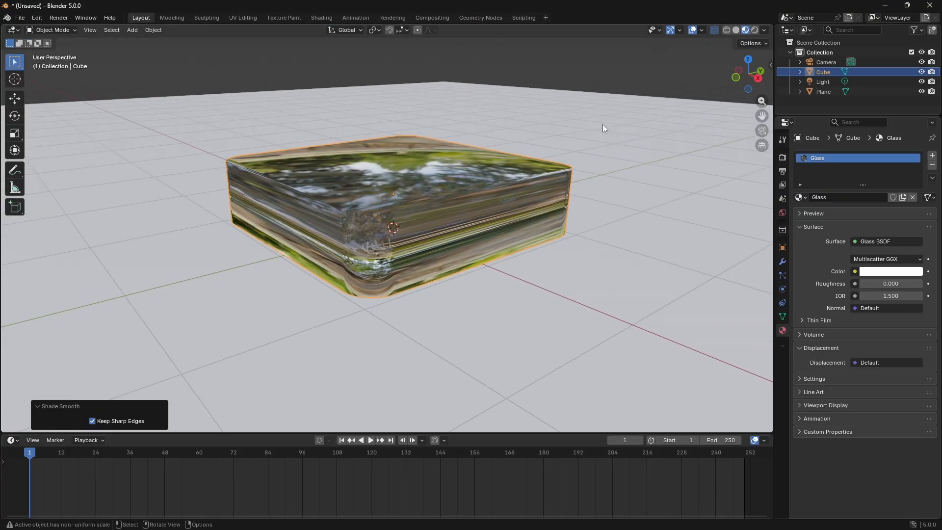
{"action": "scroll", "coordinate": [638, 133], "scroll_direction": "down", "scroll_amount": 2}
{"action": "scroll", "coordinate": [498, 149], "scroll_direction": "up", "scroll_amount": 3}
{"action": "scroll", "coordinate": [497, 147], "scroll_direction": "down", "scroll_amount": 3}
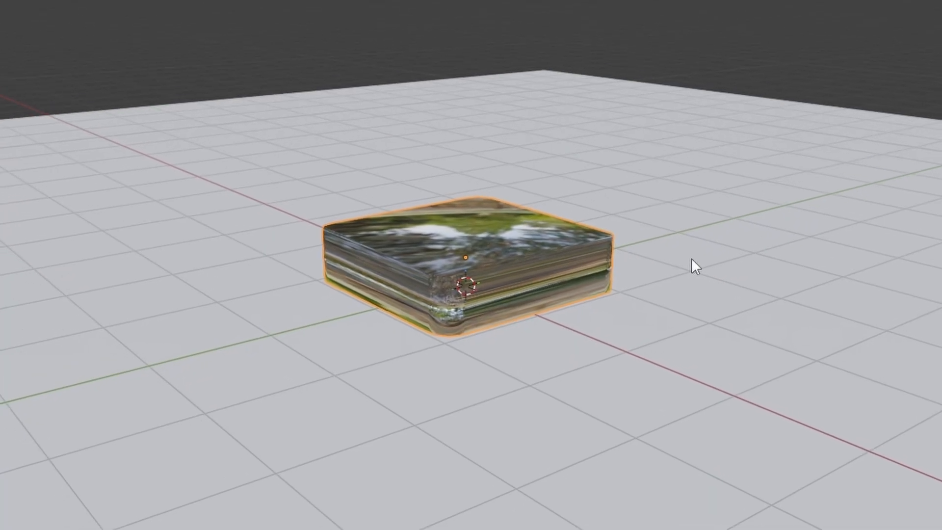
- In top view, duplicate the box with an offset of about 2.37 m along X, and delete the copy
{"action": "key", "text": "KP_5"}
{"action": "key", "text": "KP_7"}
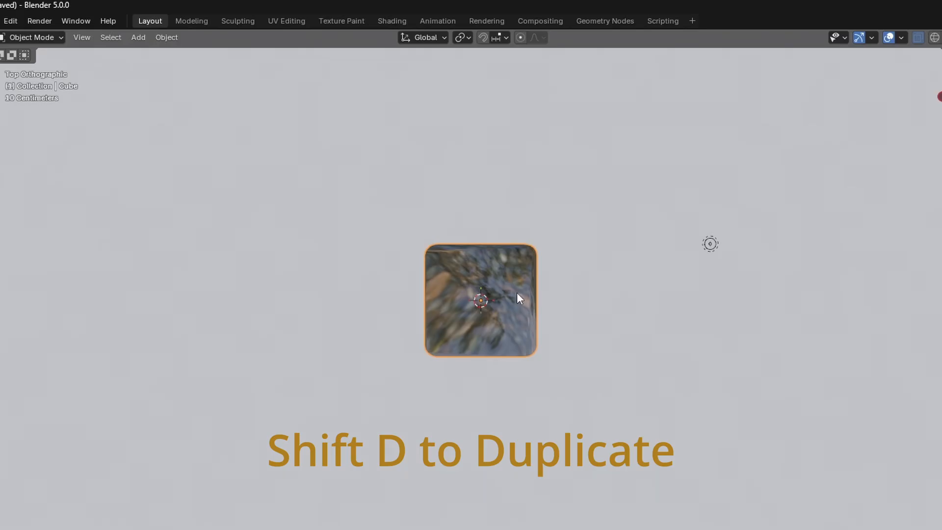
{"action": "key", "text": "shift+d"}
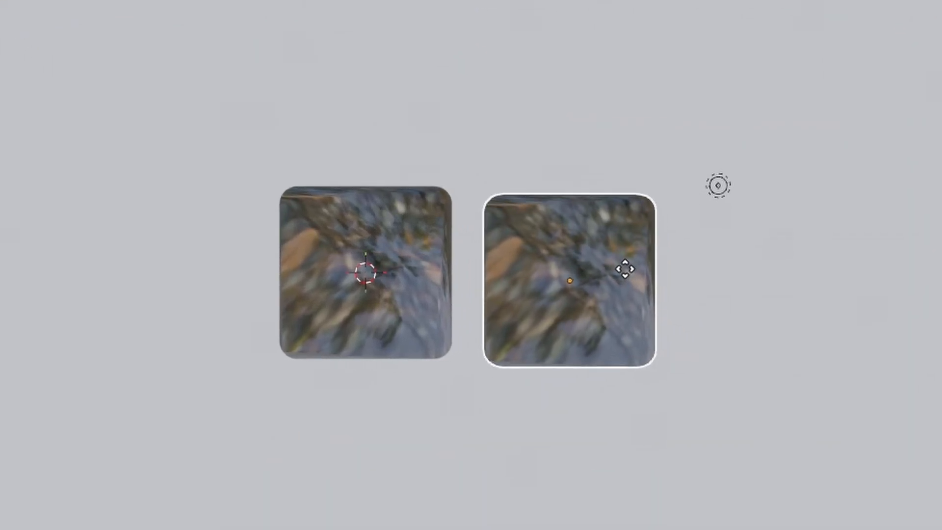
{"action": "left_click", "coordinate": [626, 255]}
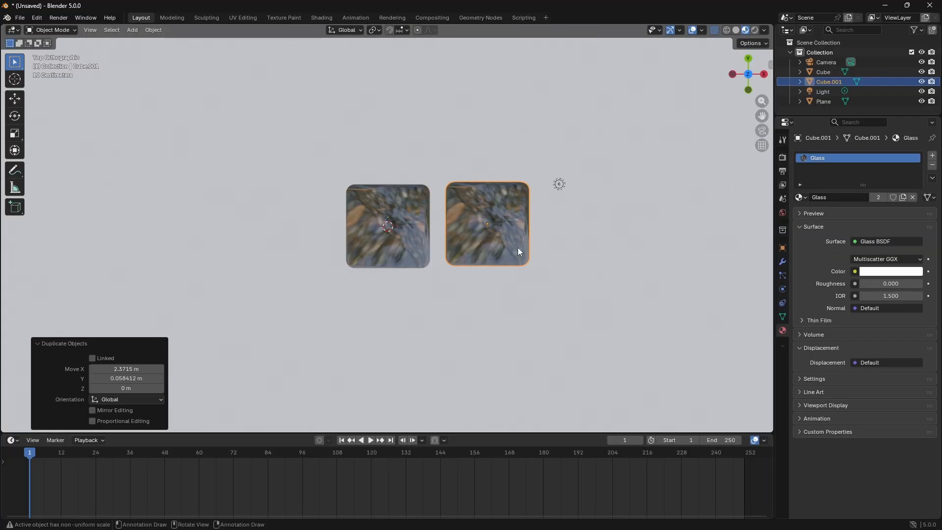
{"action": "key", "text": "Delete"}
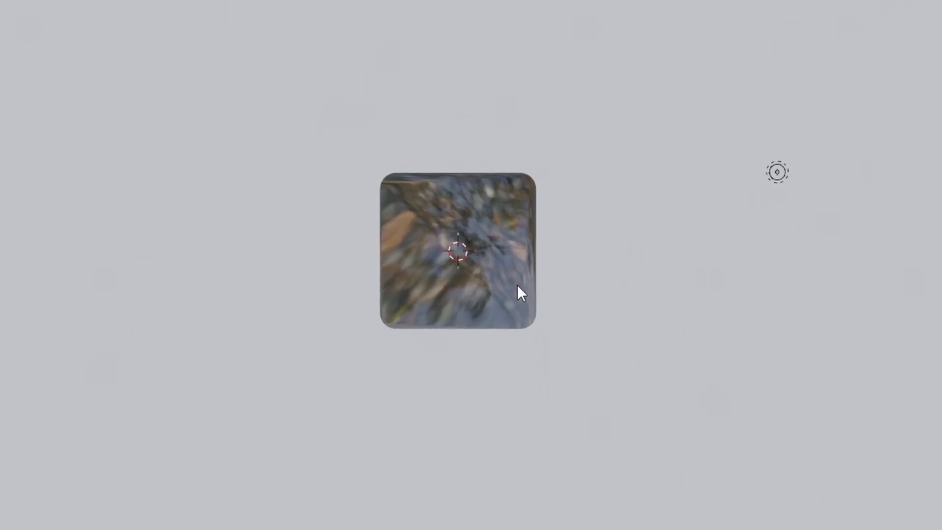
- Select the glass box, switch to the front view and add an Array modifier to it
{"action": "left_click", "coordinate": [487, 277]}
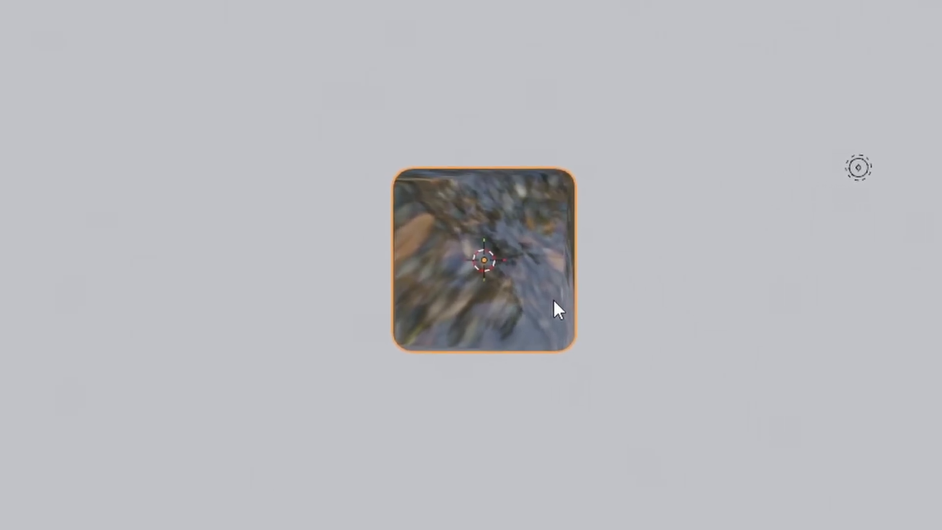
{"action": "key", "text": "KP_1"}
{"action": "scroll", "coordinate": [460, 220], "scroll_direction": "up", "scroll_amount": 7}
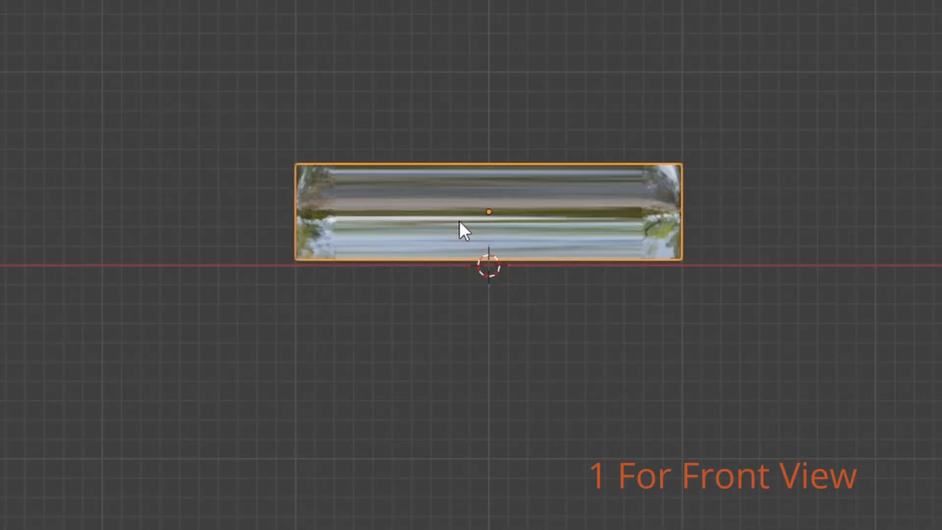
{"action": "scroll", "coordinate": [461, 219], "scroll_direction": "down", "scroll_amount": 2}
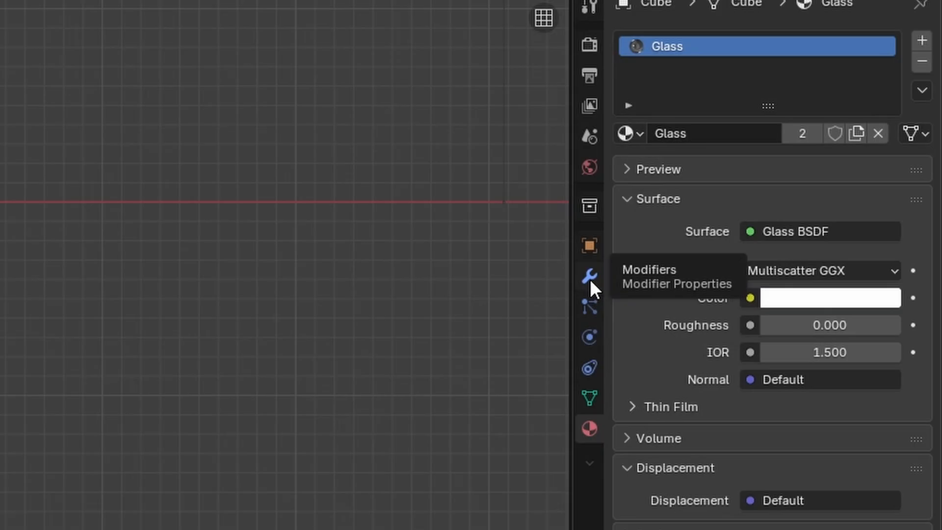
{"action": "left_click", "coordinate": [590, 278]}
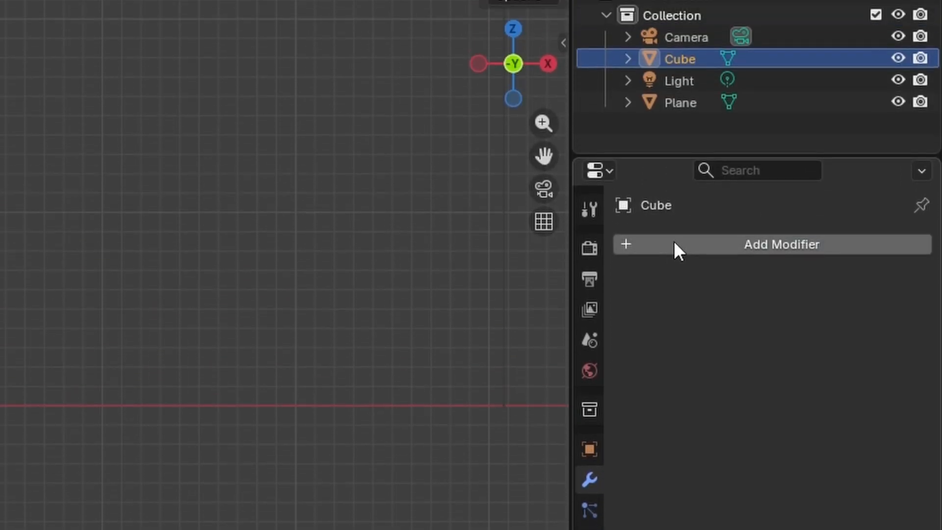
{"action": "left_click", "coordinate": [673, 213]}
{"action": "left_click", "coordinate": [674, 241]}
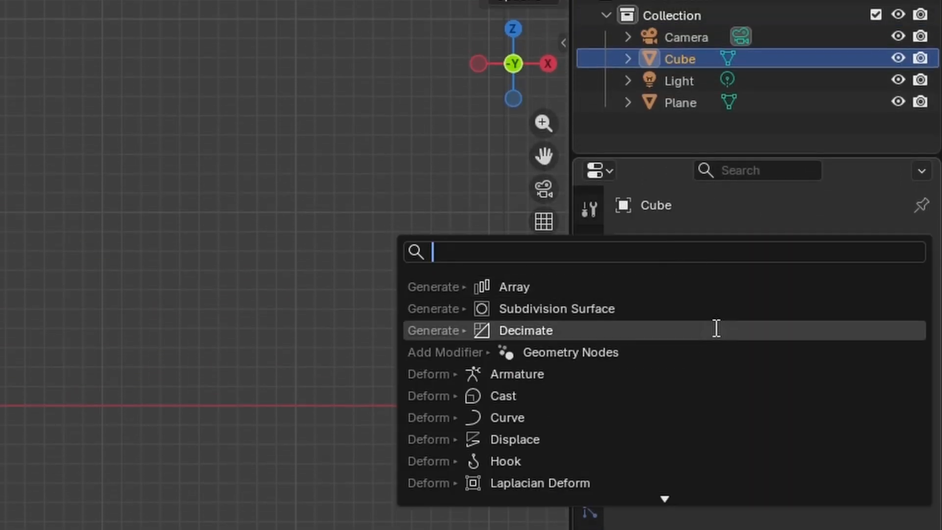
{"action": "type", "text": "arra"}
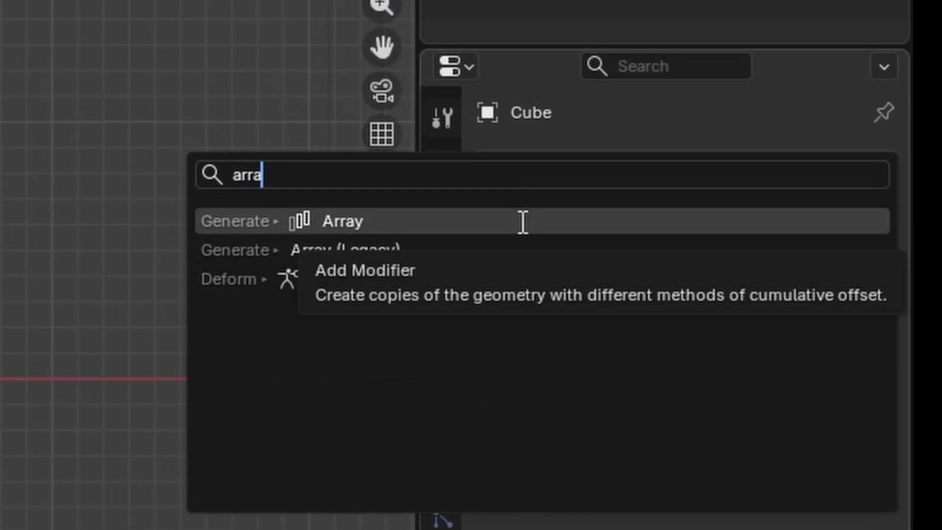
{"action": "left_click", "coordinate": [523, 221]}
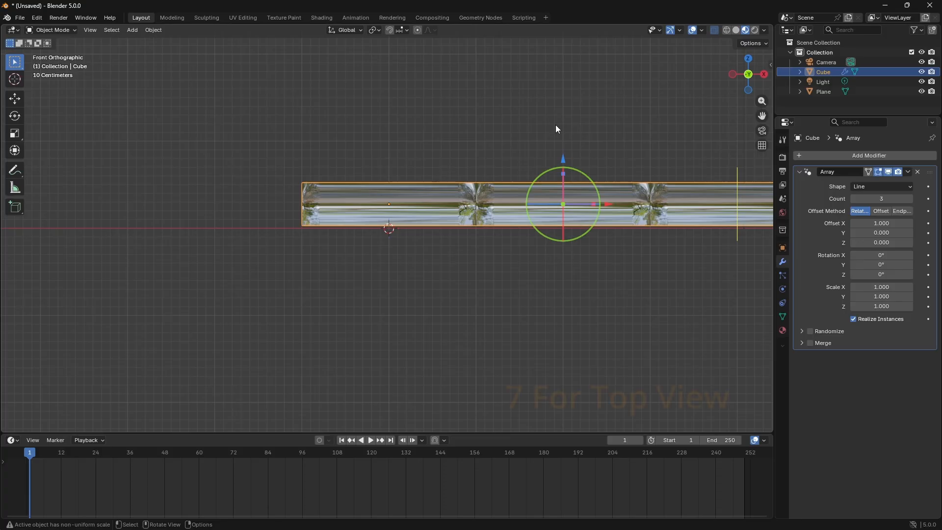
- Look at the array from the top view and set its relative X offset to 0
{"action": "key", "text": "KP_7"}
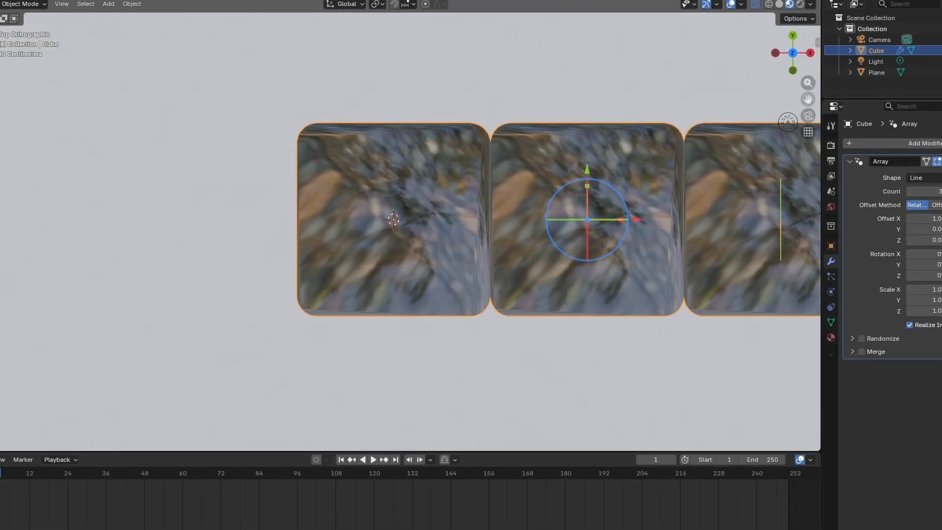
{"action": "middle_click_drag", "start_coordinate": [631, 187], "coordinate": [449, 173], "text": "shift"}
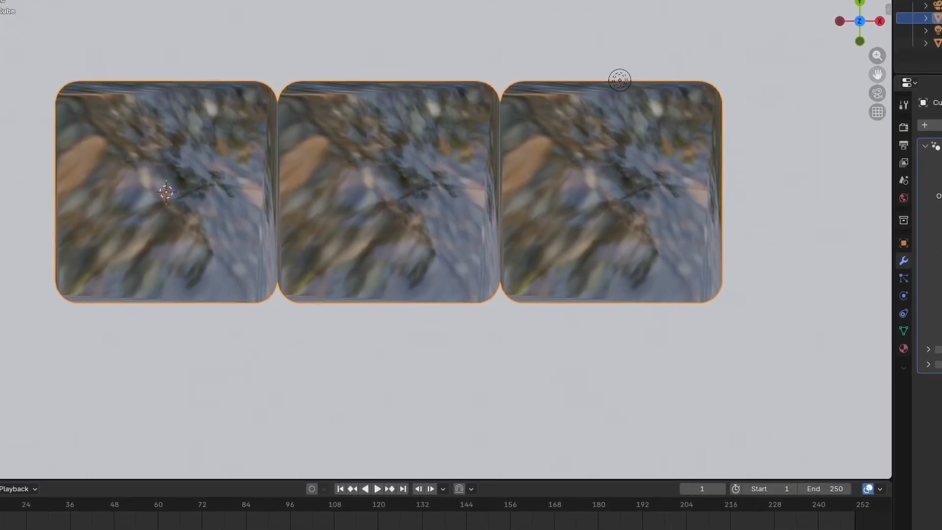
{"action": "scroll", "coordinate": [448, 173], "scroll_direction": "down", "scroll_amount": 1}
{"action": "scroll", "coordinate": [494, 131], "scroll_direction": "down", "scroll_amount": 3}
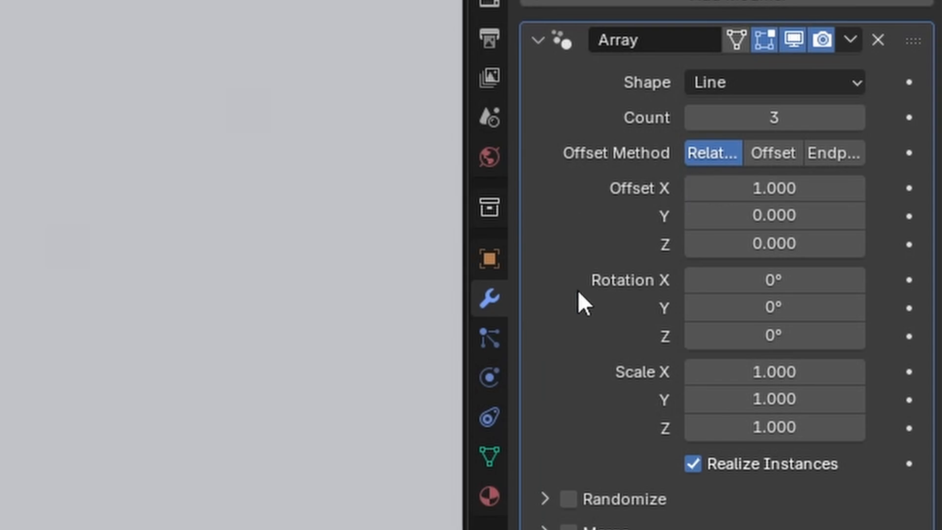
{"action": "left_click", "coordinate": [780, 188]}
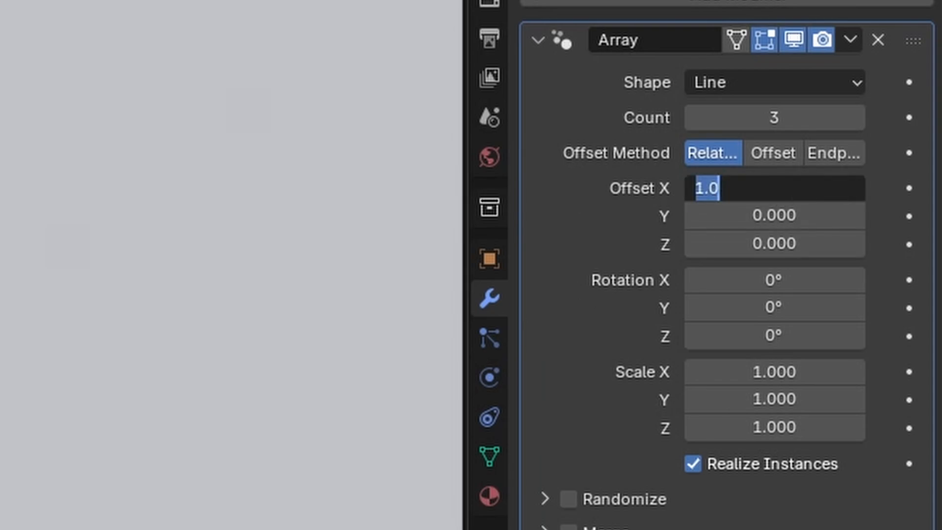
{"action": "type", "text": "0"}
{"action": "key", "text": "Return"}
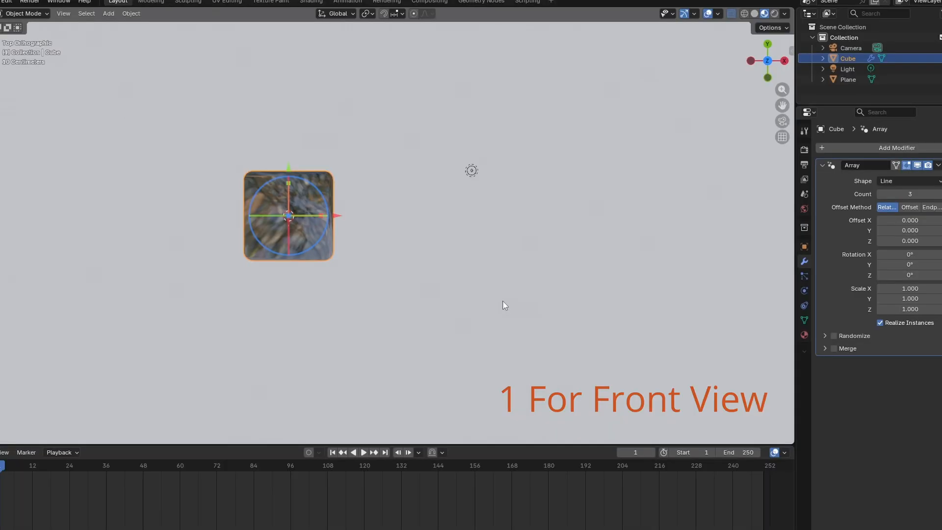
- In front view, set the array's relative Z offset to 1.3 to stack the boxes vertically
{"action": "key", "text": "KP_1"}
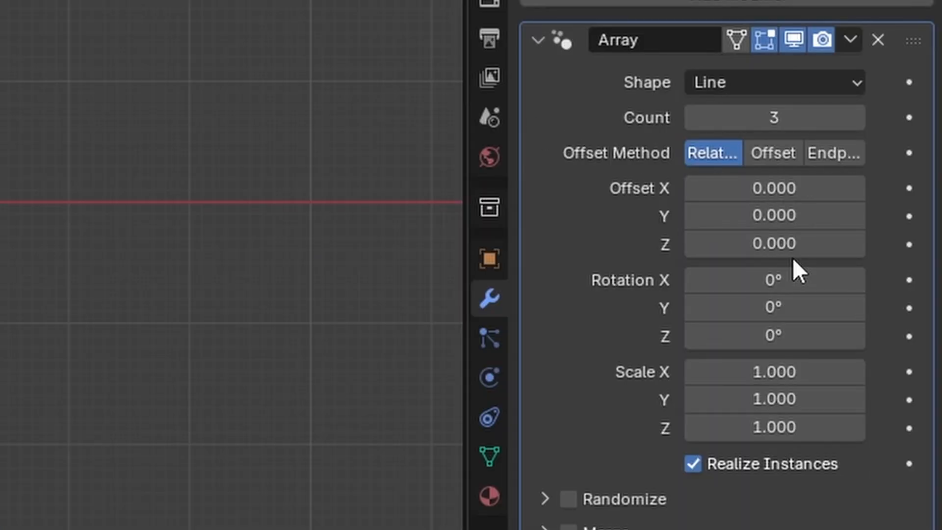
{"action": "left_click", "coordinate": [795, 243]}
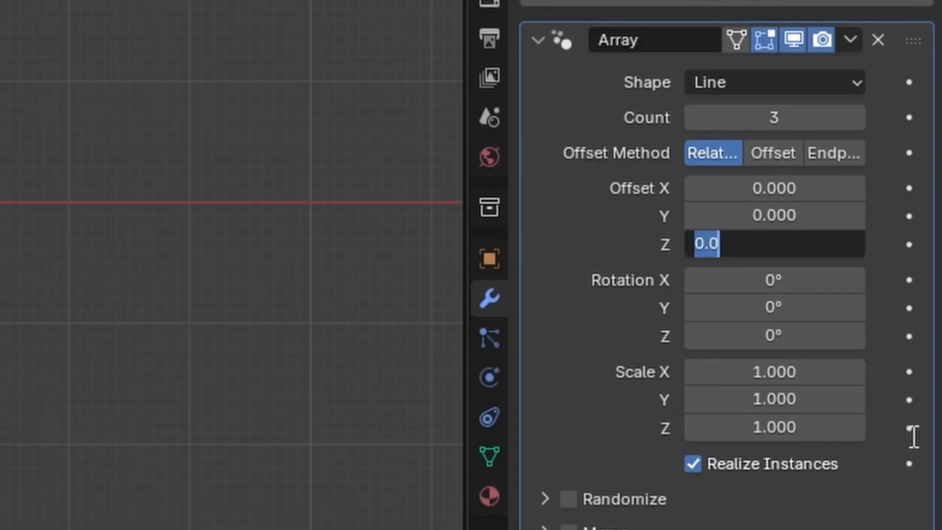
{"action": "type", "text": "1"}
{"action": "type", "text": ".3"}
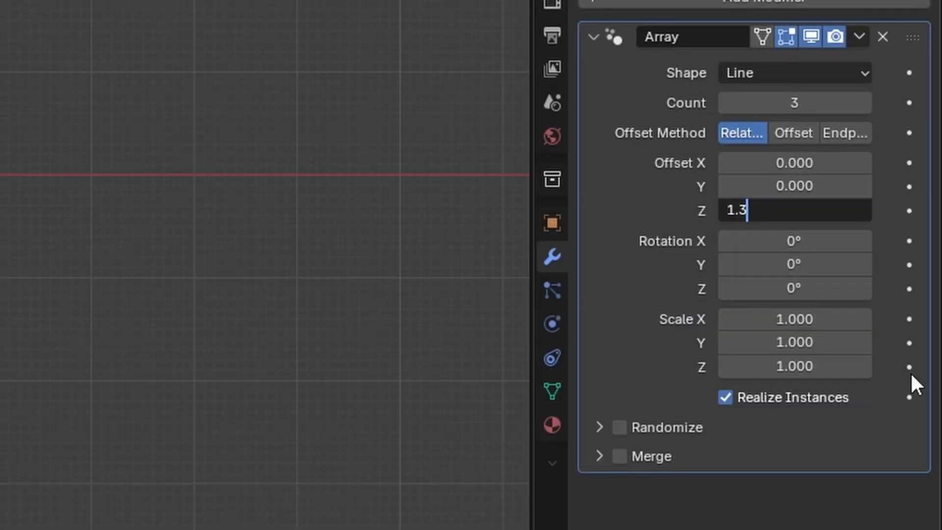
{"action": "key", "text": "Return"}
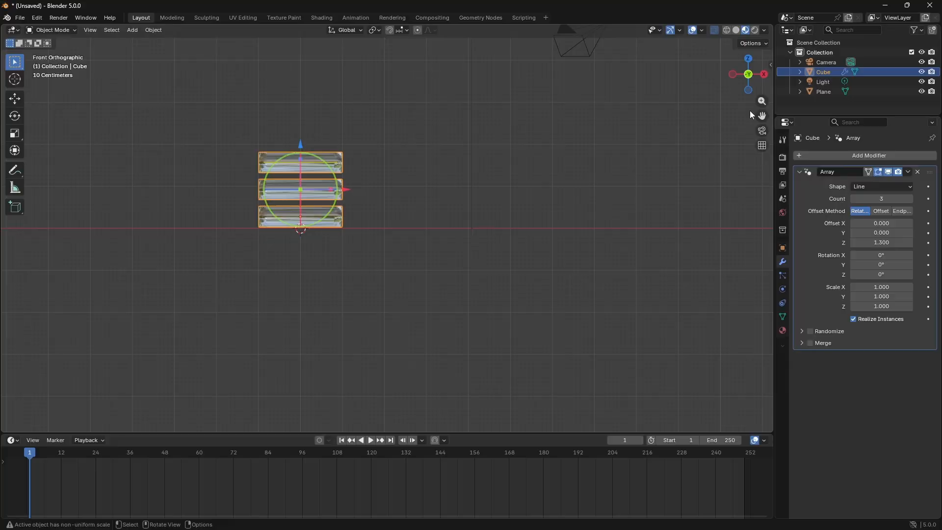
- Set the Array modifier's count to 20 for the glass stack
{"action": "left_click_drag", "start_coordinate": [762, 116], "coordinate": [875, 145]}
{"action": "scroll", "coordinate": [457, 164], "scroll_direction": "up", "scroll_amount": 4}
{"action": "scroll", "coordinate": [507, 158], "scroll_direction": "up", "scroll_amount": 2}
{"action": "scroll", "coordinate": [508, 158], "scroll_direction": "down", "scroll_amount": 2}
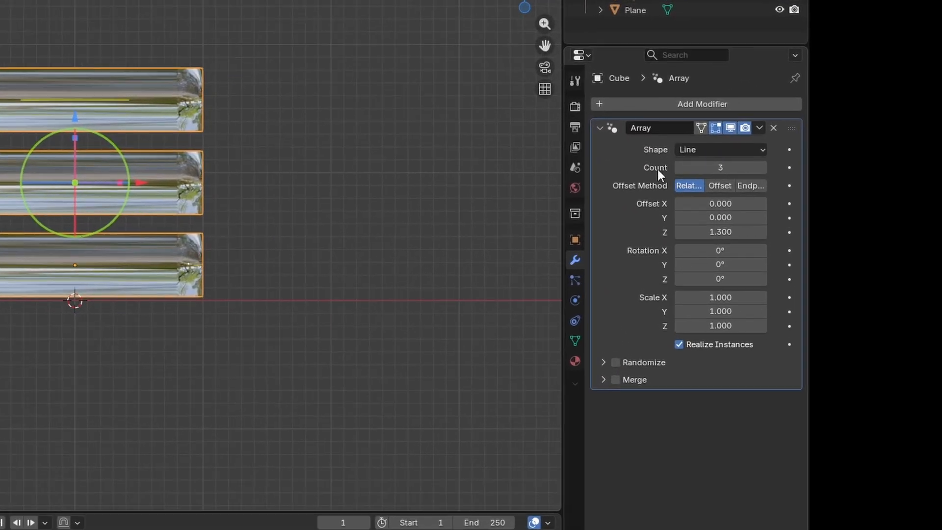
{"action": "left_click", "coordinate": [722, 168]}
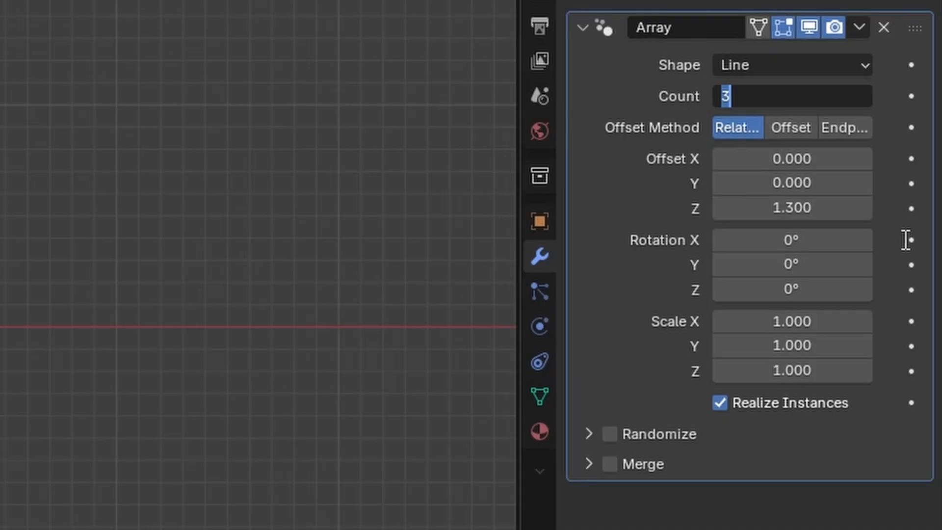
{"action": "type", "text": "20"}
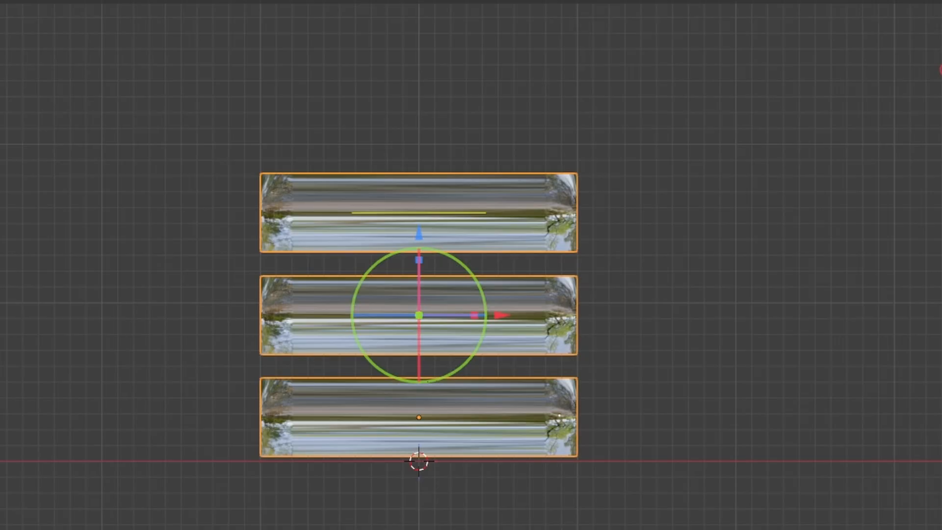
{"action": "key", "text": "Return"}
{"action": "scroll", "coordinate": [549, 478], "scroll_direction": "down", "scroll_amount": 6}
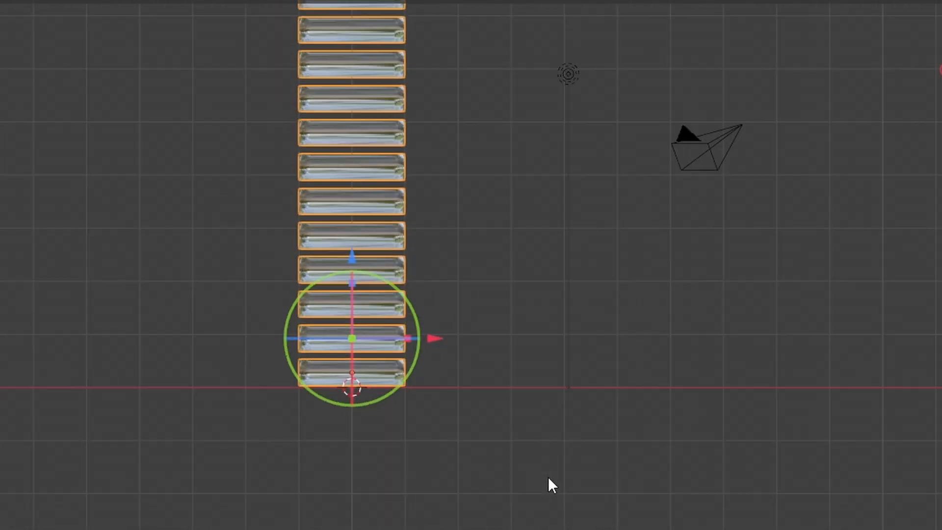
- Insert a keyframe for the glass stack at frame 1, return the playhead there after scrubbing, and show the object's transform values
{"action": "left_click_drag", "start_coordinate": [63, 191], "coordinate": [60, 233]}
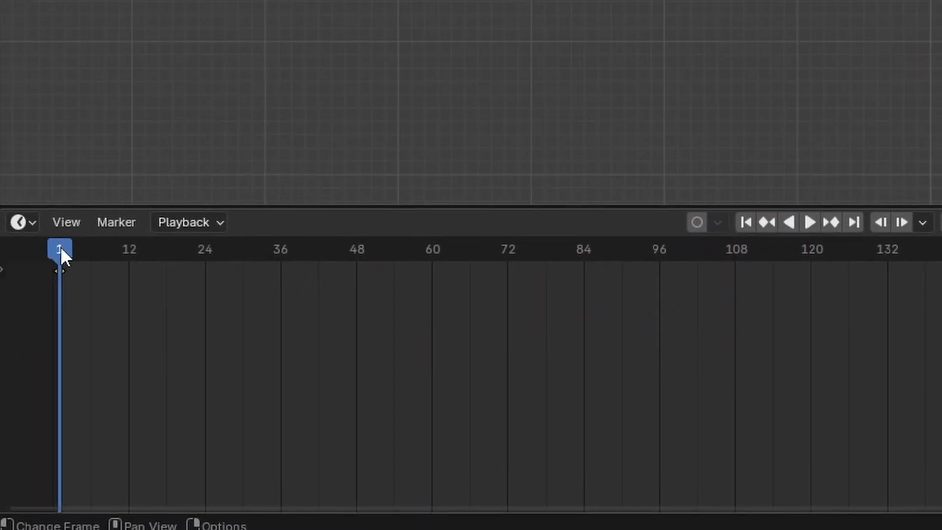
{"action": "left_click_drag", "start_coordinate": [61, 251], "coordinate": [300, 278]}
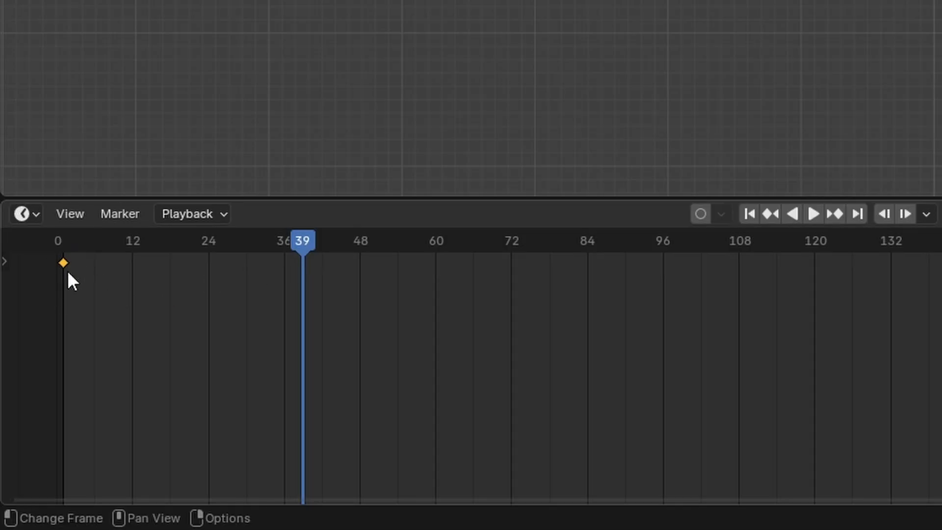
{"action": "left_click_drag", "start_coordinate": [309, 241], "coordinate": [63, 253]}
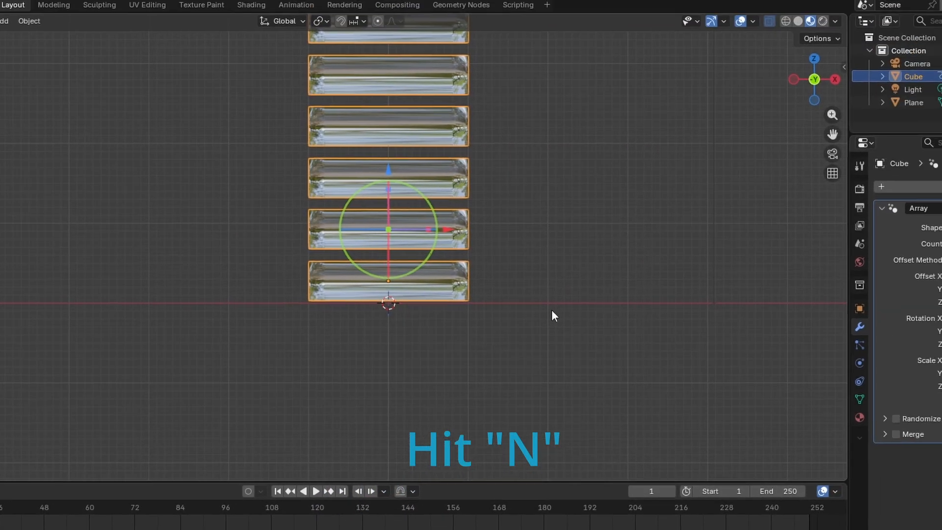
{"action": "key", "text": "n"}
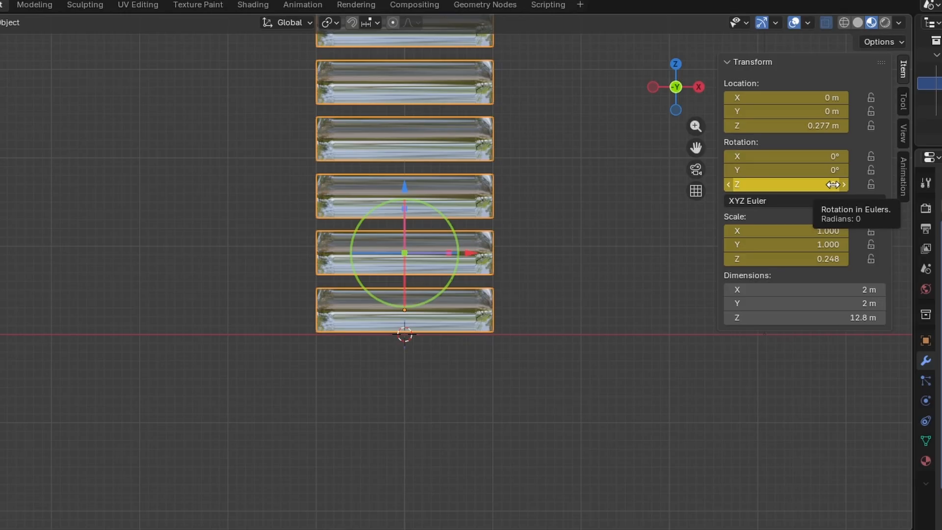
- Try out Z rotations of the stack while looking through the camera, and reset the Z rotation to 0°
{"action": "left_click_drag", "start_coordinate": [810, 249], "coordinate": [726, 248]}
{"action": "left_click_drag", "start_coordinate": [785, 185], "coordinate": [830, 184]}
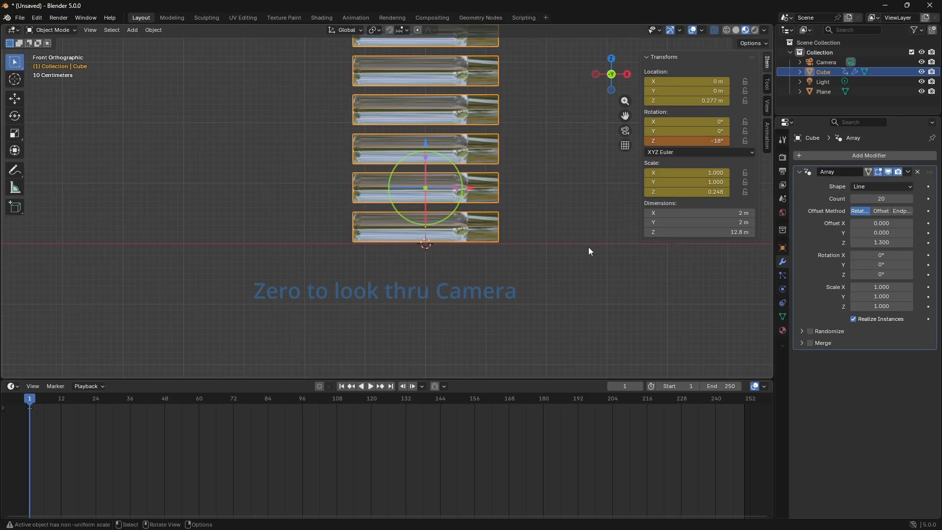
{"action": "key", "text": "KP_0"}
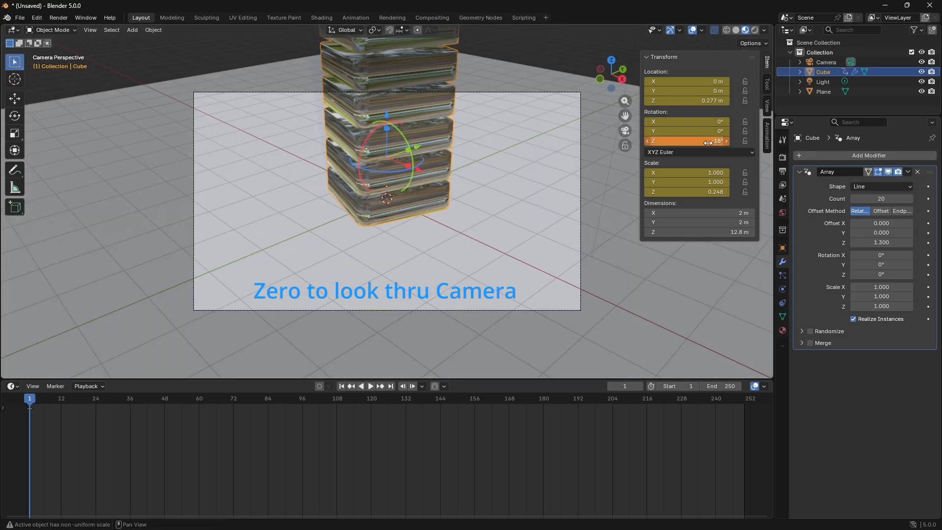
{"action": "mouse_move", "coordinate": [717, 143]}
{"action": "left_mouse_down"}
{"action": "mouse_move", "coordinate": [694, 143]}
{"action": "mouse_move", "coordinate": [744, 143]}
{"action": "mouse_move", "coordinate": [709, 143]}
{"action": "left_mouse_up"}
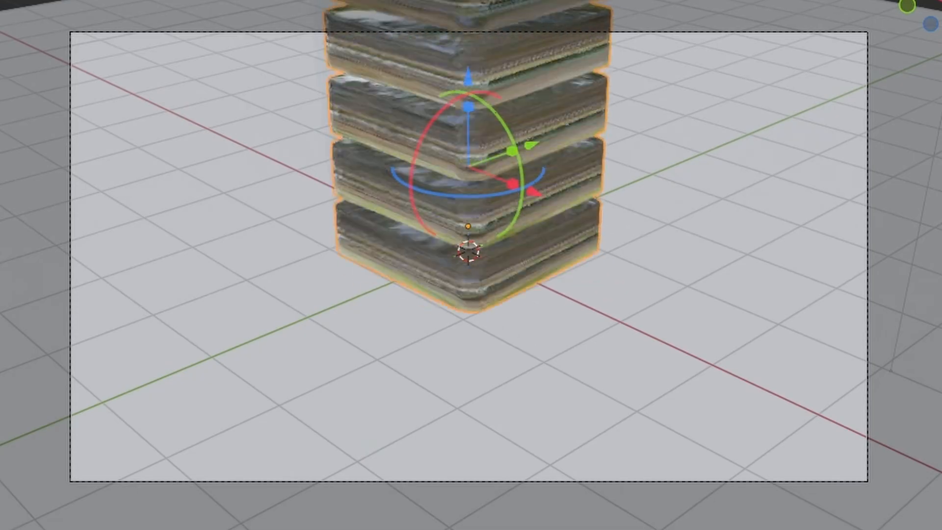
{"action": "left_click_drag", "start_coordinate": [725, 235], "coordinate": [757, 236]}
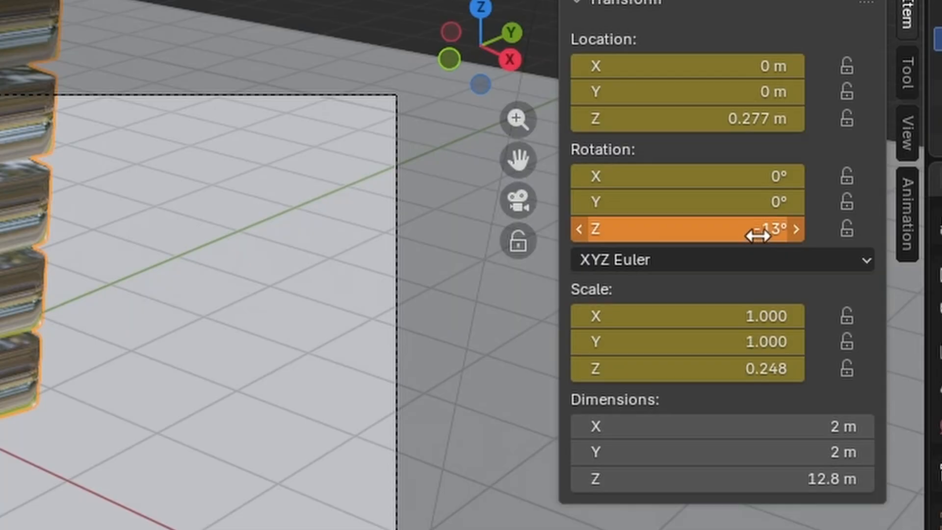
{"action": "left_click", "coordinate": [757, 236]}
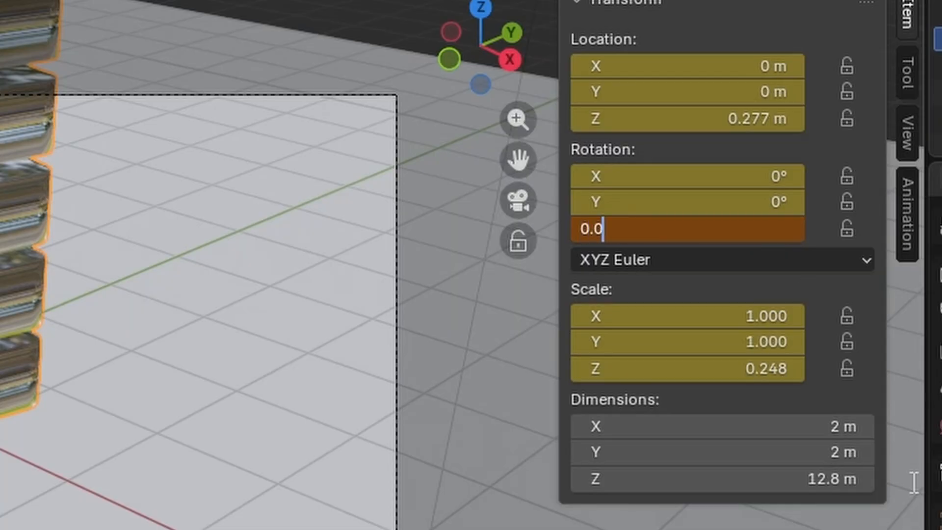
{"action": "type", "text": "0.0"}
{"action": "key", "text": "Return"}
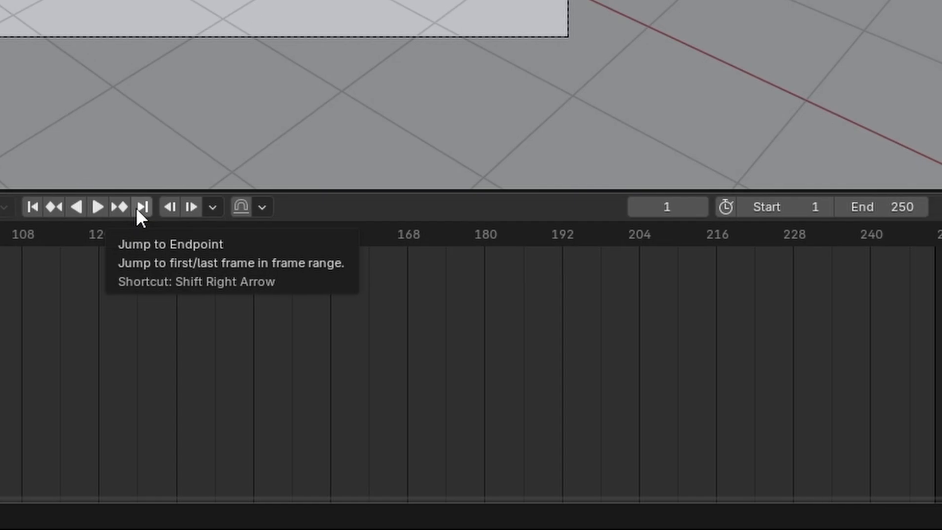
- Keyframe a Z rotation of 180° for the glass stack at frame 250 and play the animation
{"action": "left_click", "coordinate": [245, 206]}
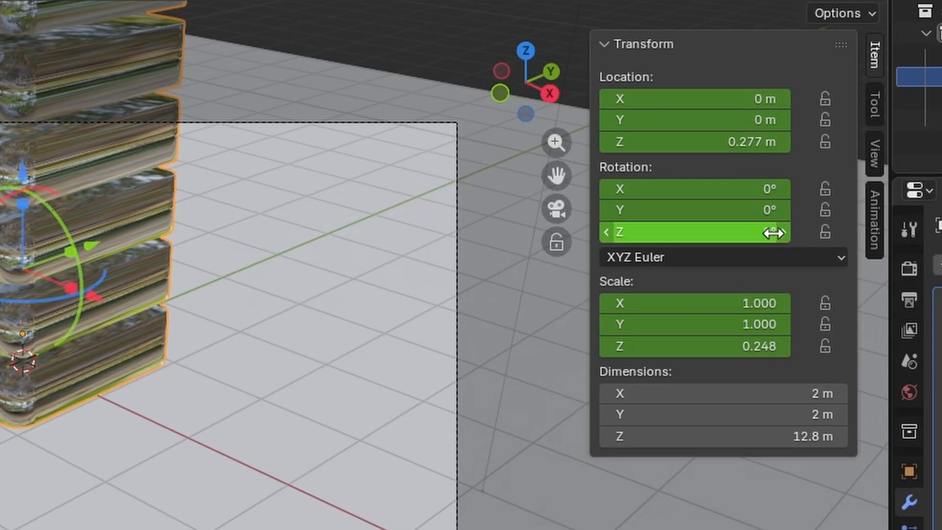
{"action": "left_click", "coordinate": [776, 231]}
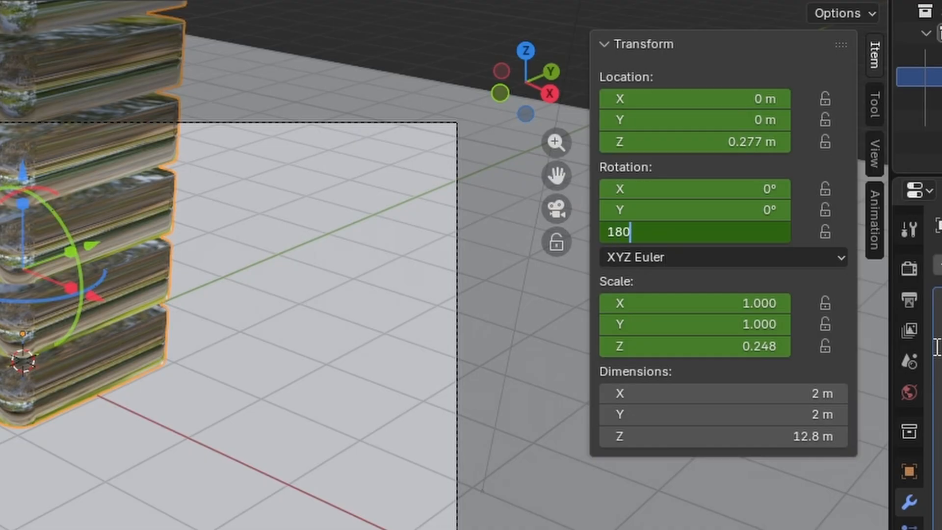
{"action": "key", "text": "Return"}
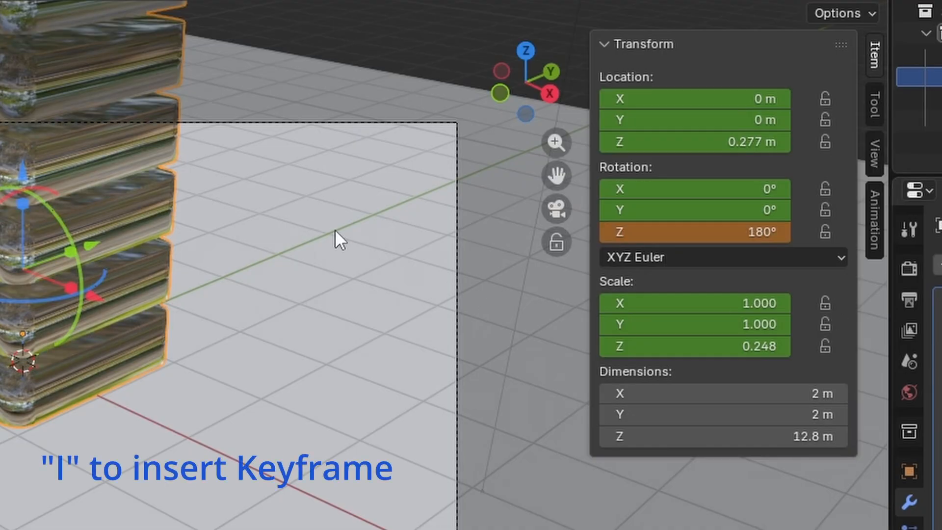
{"action": "key", "text": "i"}
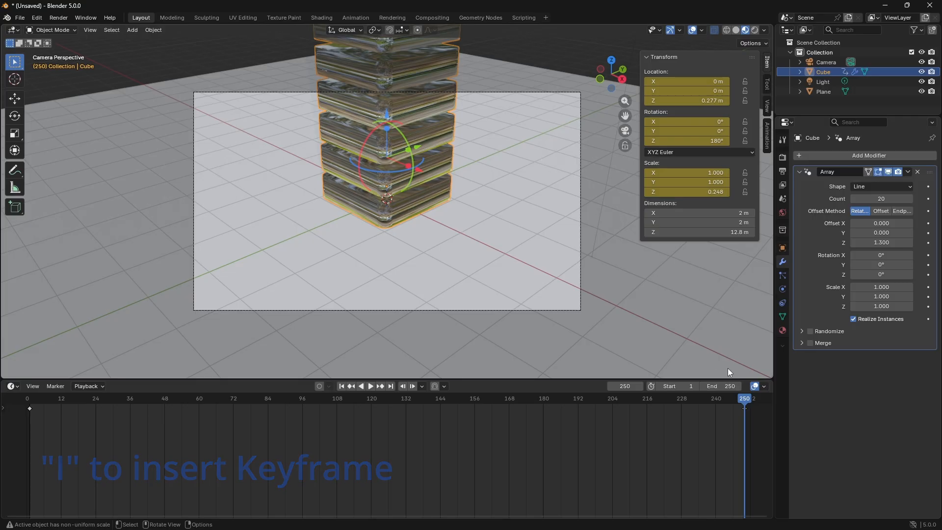
{"action": "left_click", "coordinate": [371, 387]}
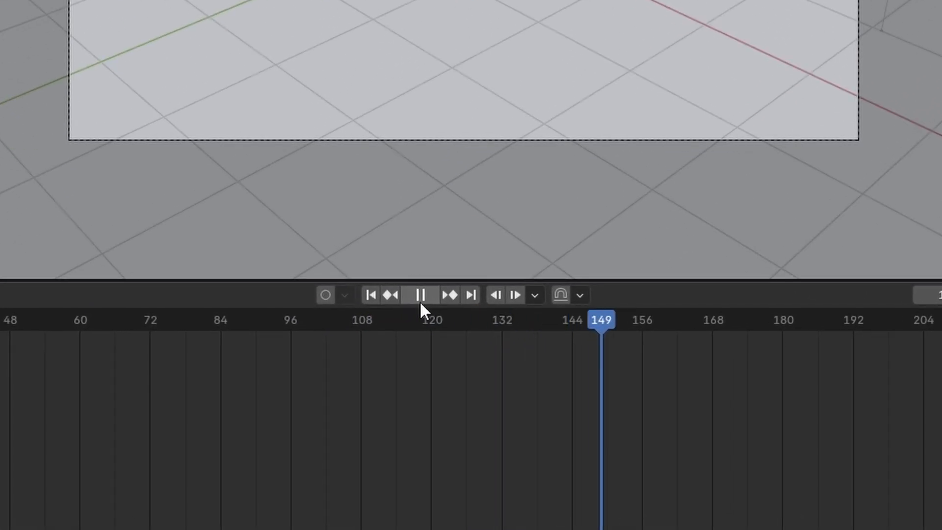
- Keyframe a Z rotation of -180° for the glass stack at frame 250
{"action": "left_click", "coordinate": [419, 296]}
{"action": "left_click", "coordinate": [348, 295]}
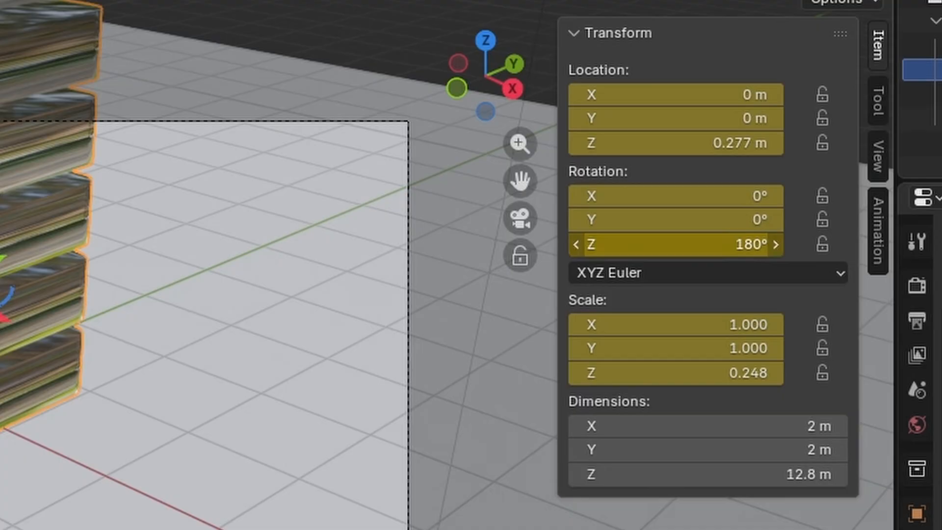
{"action": "left_click", "coordinate": [675, 245]}
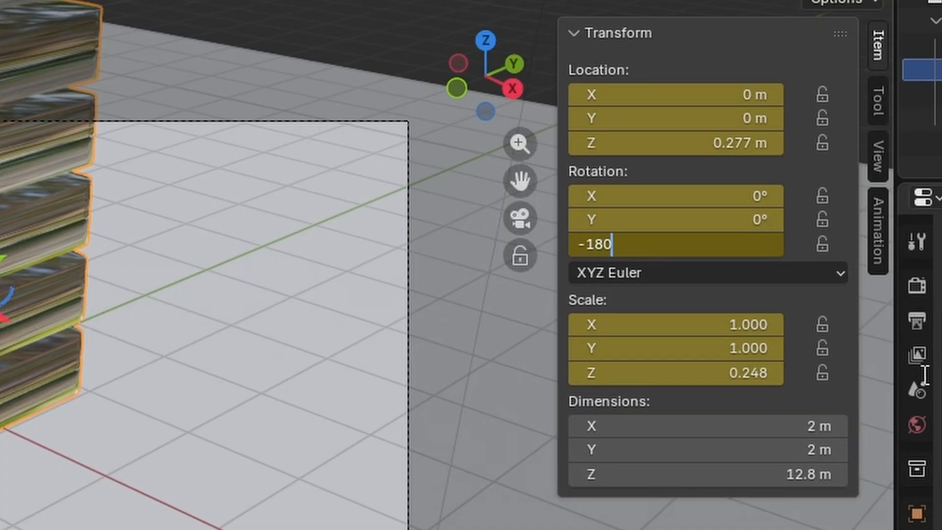
{"action": "type", "text": "-180"}
{"action": "key", "text": "Return"}
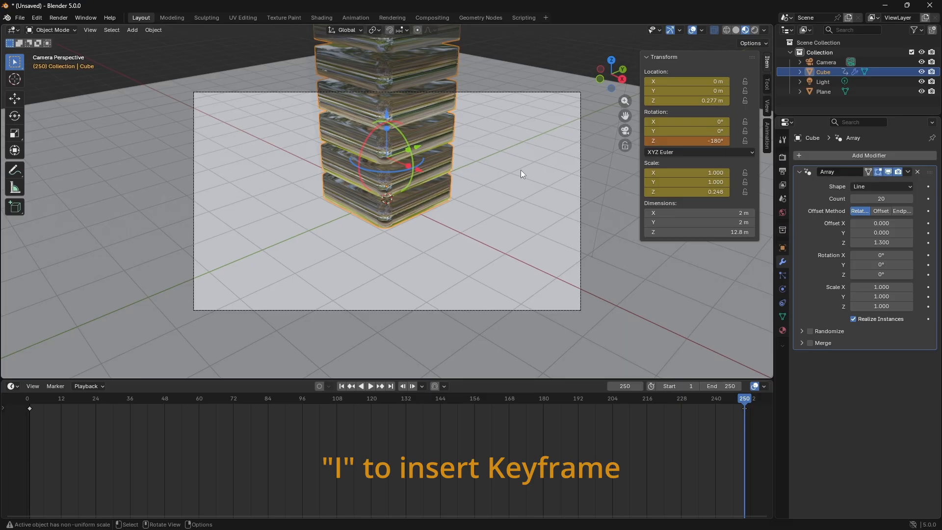
{"action": "key", "text": "i"}
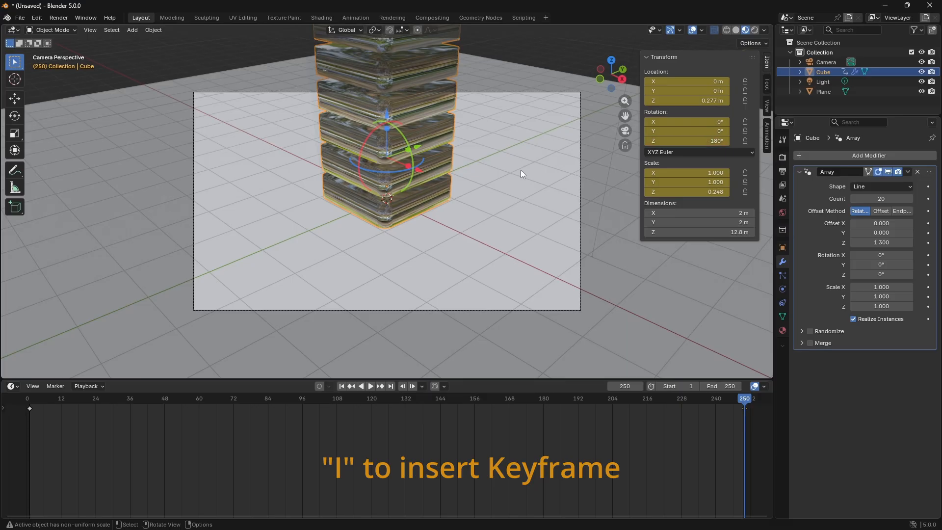
- Play the stack's rotation animation from the first frame and stop the playback
{"action": "left_click", "coordinate": [342, 386]}
{"action": "left_click", "coordinate": [371, 386]}
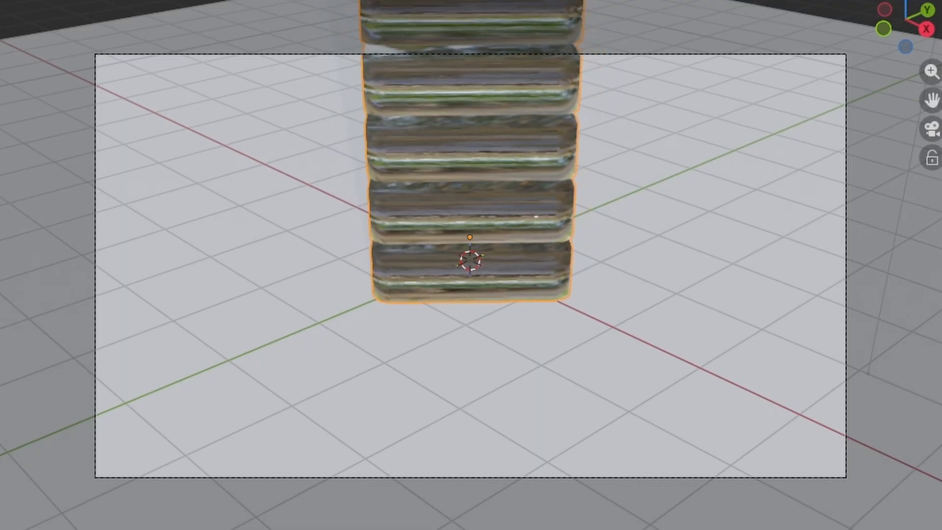
{"action": "key", "text": "space"}
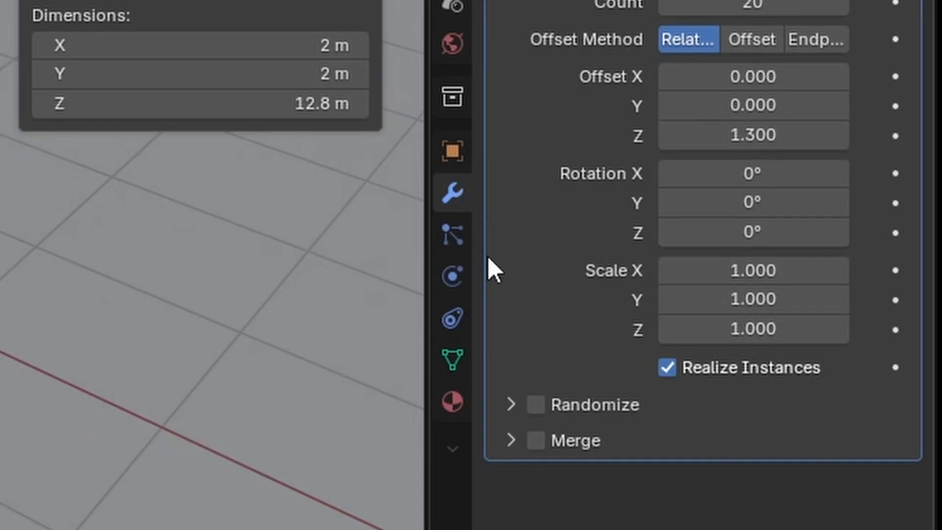
- Enable Randomize on the stack's Array modifier and set its random Z rotation to 105°
{"action": "left_click", "coordinate": [454, 237]}
{"action": "left_click", "coordinate": [451, 197]}
{"action": "left_click", "coordinate": [535, 404]}
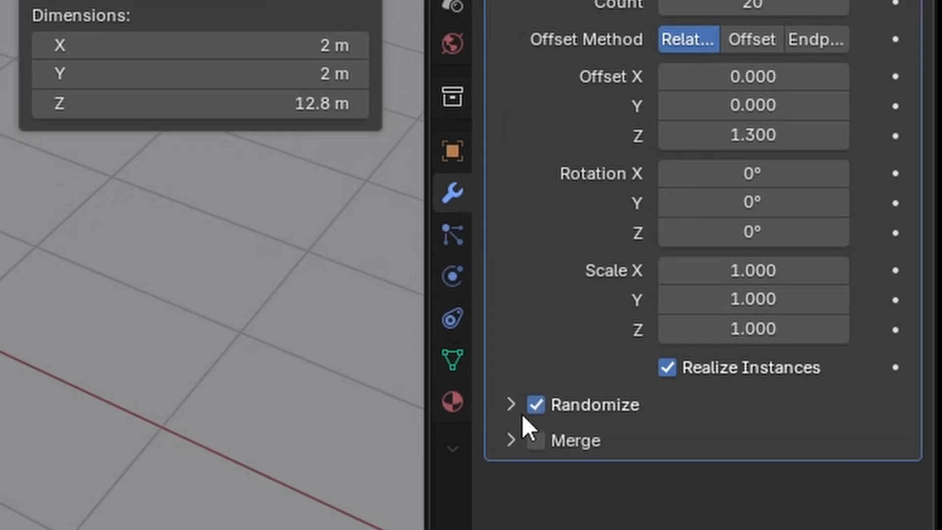
{"action": "left_click", "coordinate": [511, 405]}
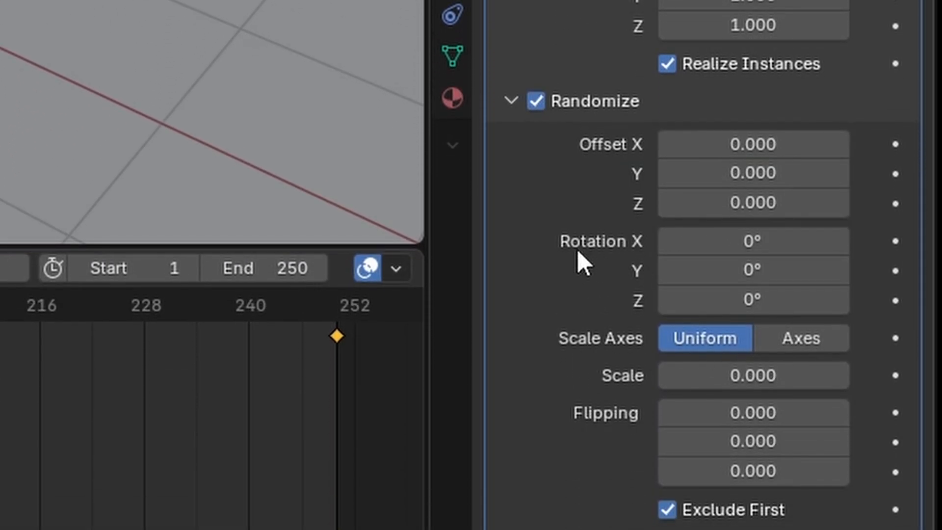
{"action": "left_click", "coordinate": [751, 304]}
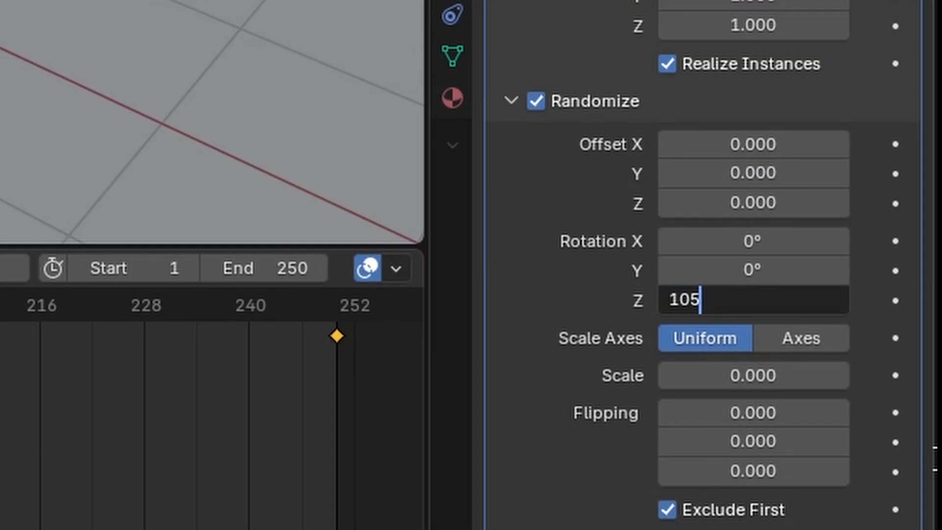
{"action": "key", "text": "Return"}
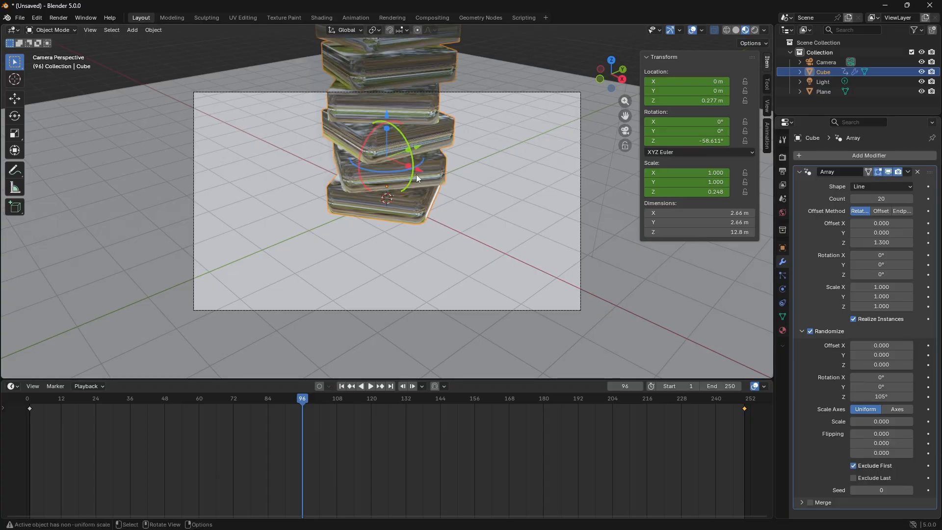
- Examine the randomized stack over its full height from the front and in perspective
{"action": "key", "text": "KP_1"}
{"action": "scroll", "coordinate": [558, 178], "scroll_direction": "down", "scroll_amount": 5}
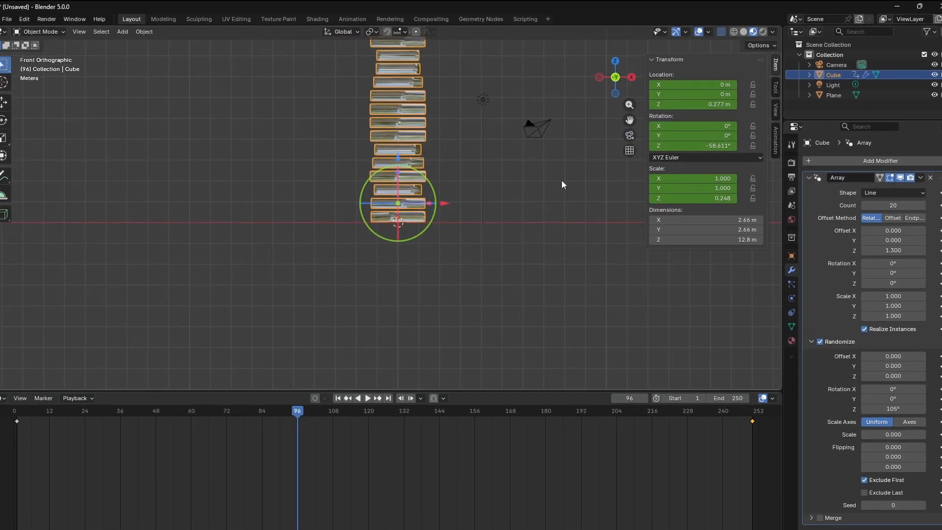
{"action": "left_click_drag", "start_coordinate": [652, 131], "coordinate": [613, 239]}
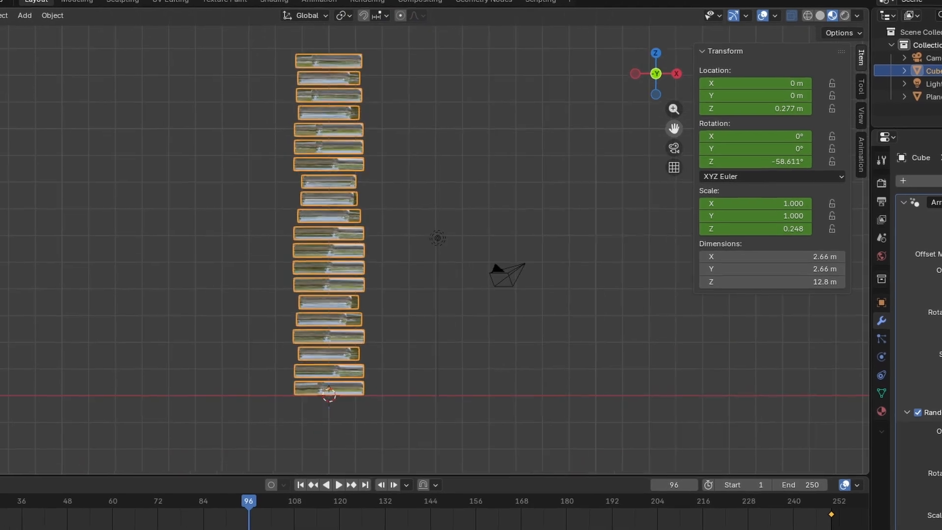
{"action": "scroll", "coordinate": [373, 126], "scroll_direction": "up", "scroll_amount": 4}
{"action": "scroll", "coordinate": [357, 115], "scroll_direction": "down", "scroll_amount": 4}
{"action": "scroll", "coordinate": [360, 116], "scroll_direction": "up", "scroll_amount": 2}
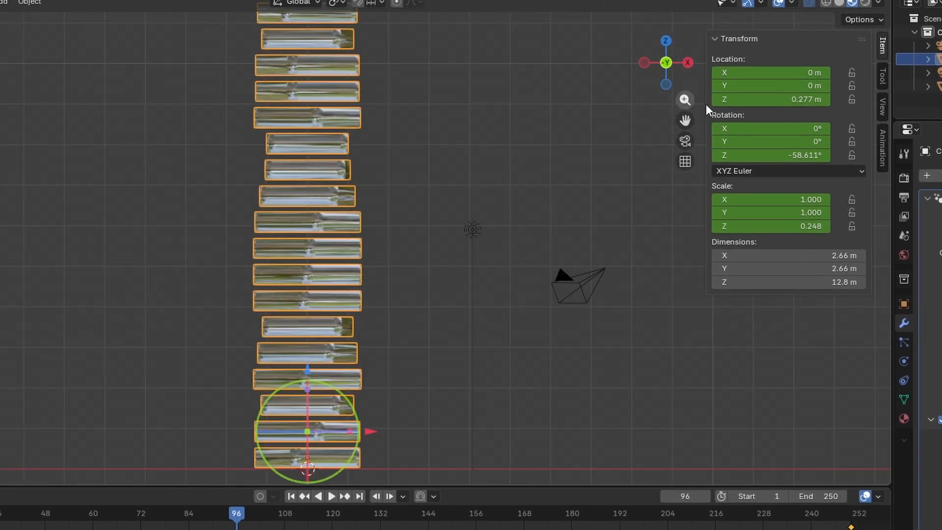
{"action": "scroll", "coordinate": [558, 165], "scroll_direction": "down", "scroll_amount": 2}
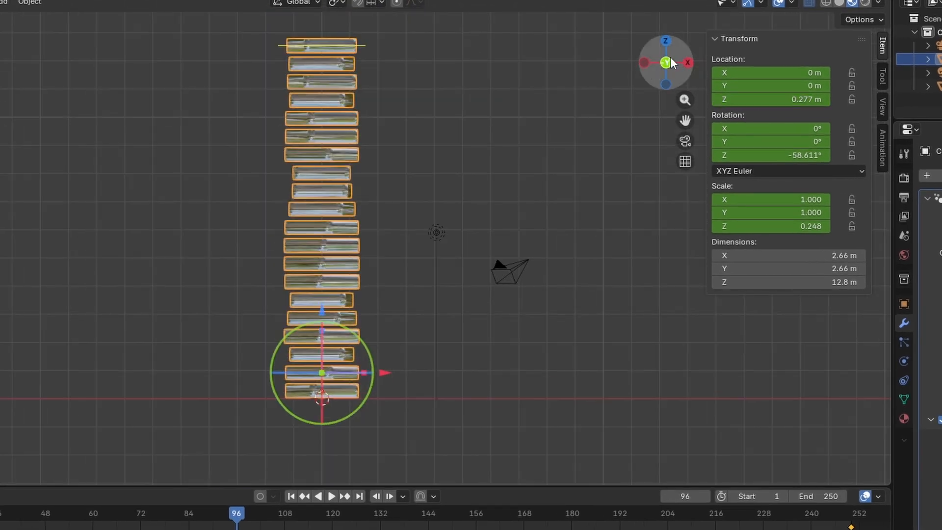
{"action": "left_click_drag", "start_coordinate": [671, 58], "coordinate": [659, 71]}
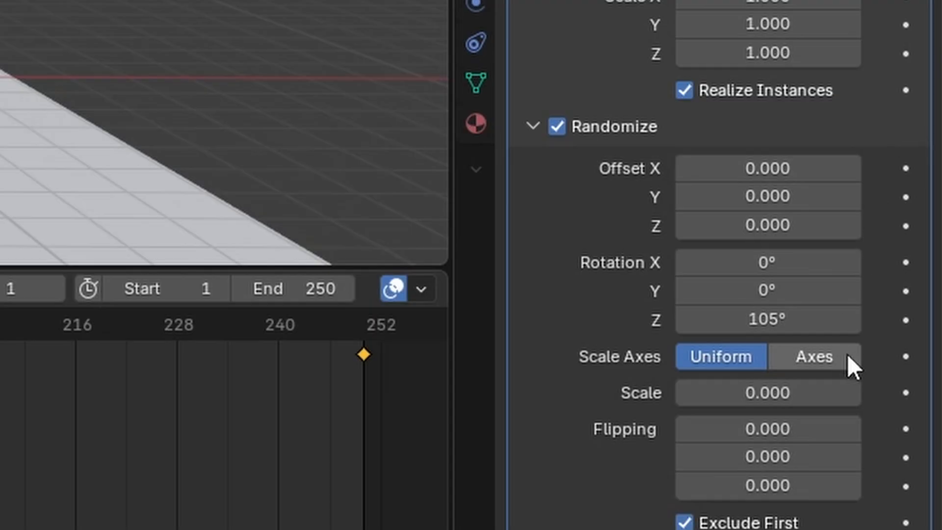
- Keyframe the Array modifier's random Z rotation at 105° on frame 1 and at 0° on frame 250
{"action": "left_click", "coordinate": [906, 319]}
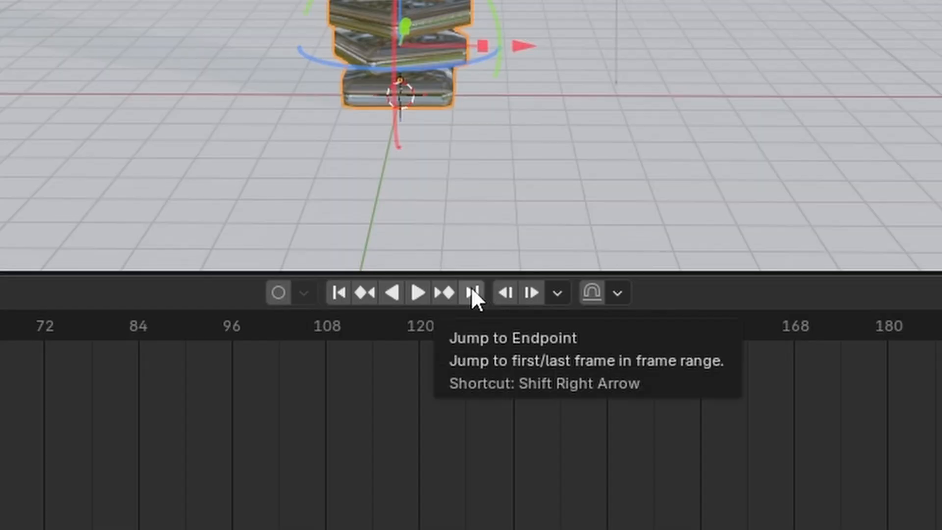
{"action": "left_click", "coordinate": [472, 294]}
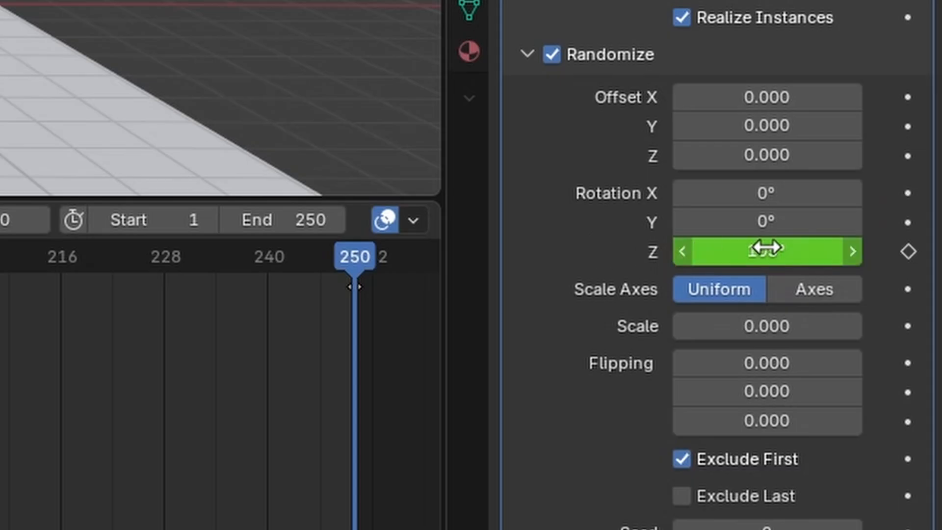
{"action": "double_click", "coordinate": [790, 253]}
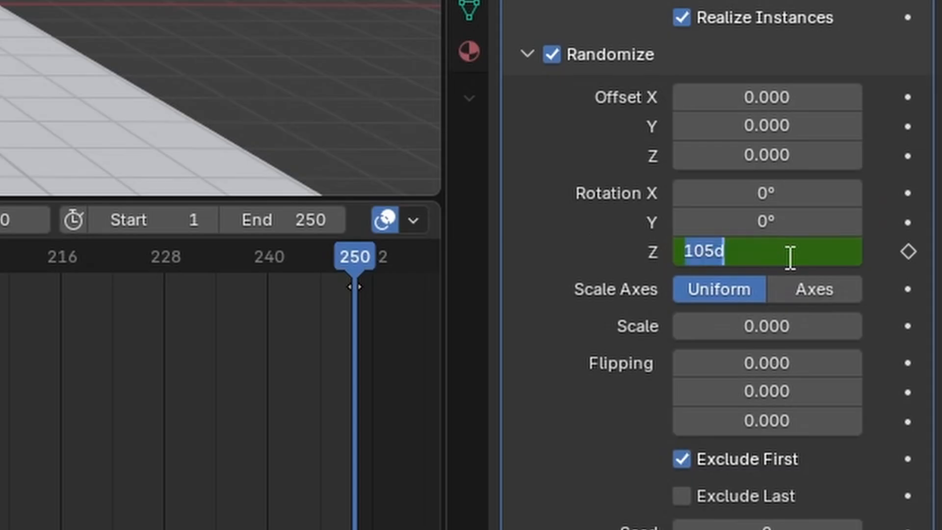
{"action": "type", "text": "0"}
{"action": "key", "text": "Return"}
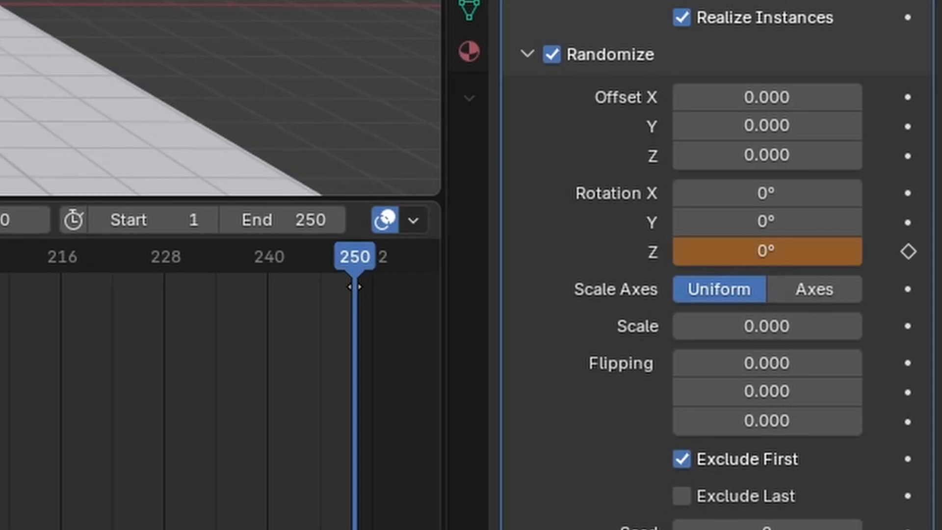
{"action": "right_click", "coordinate": [907, 250]}
{"action": "mouse_move", "coordinate": [908, 251]}
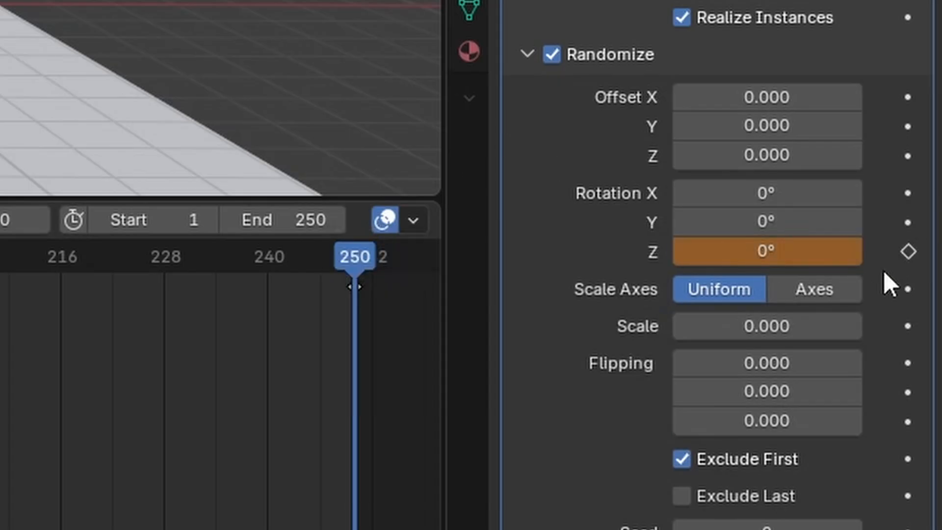
{"action": "left_click", "coordinate": [908, 251]}
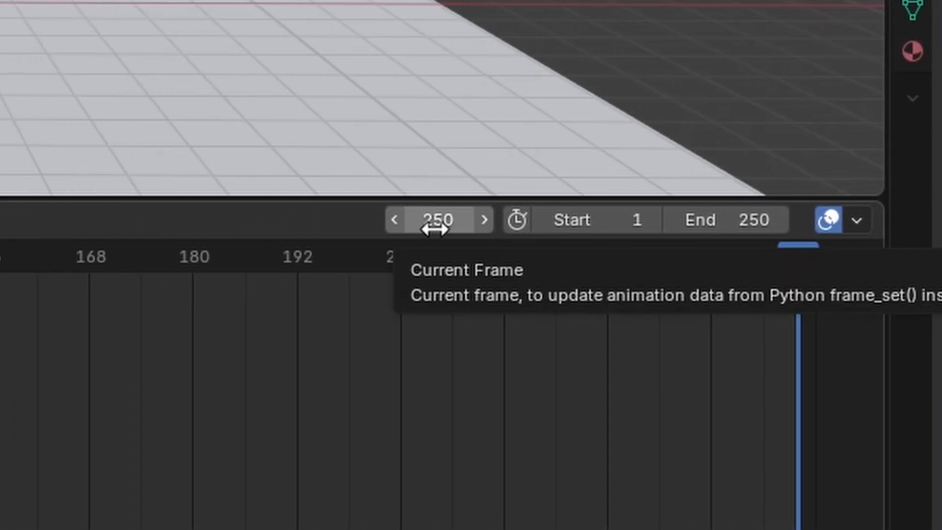
- Go to frame 125, try a different random Z rotation for the Array modifier, and insert a keyframe there
{"action": "left_click", "coordinate": [435, 228]}
{"action": "type", "text": "12"}
{"action": "type", "text": "5"}
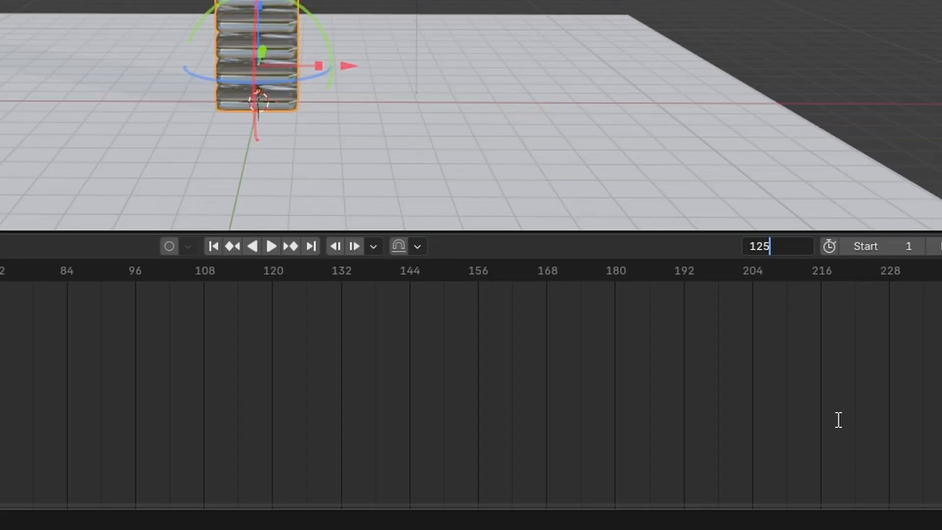
{"action": "key", "text": "Return"}
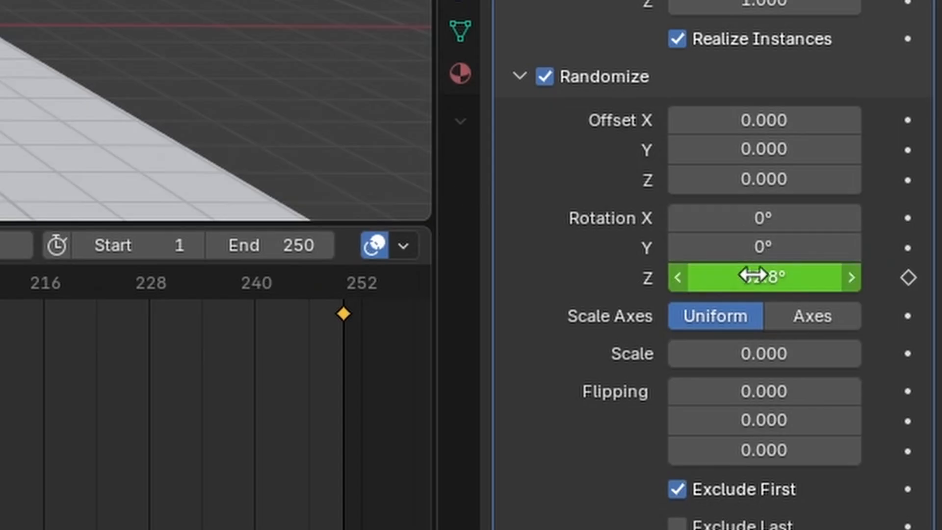
{"action": "left_click", "coordinate": [761, 278]}
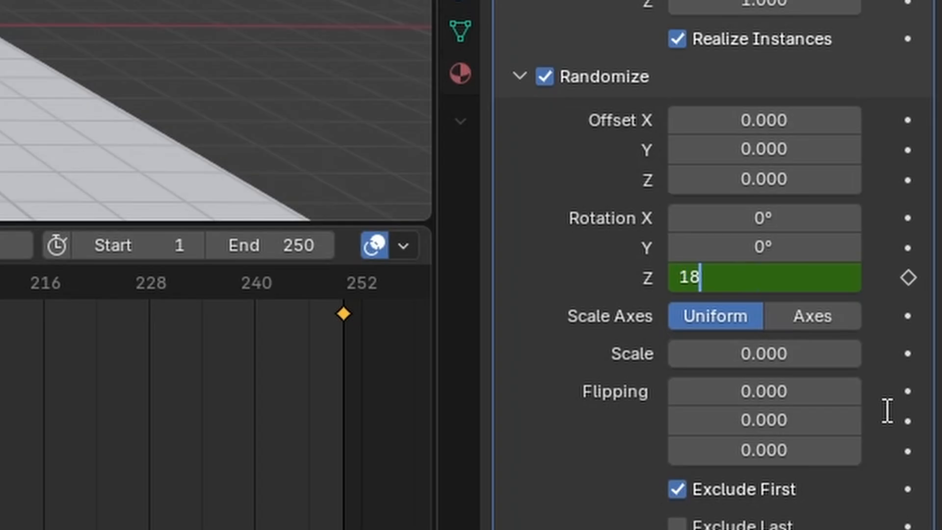
{"action": "key", "text": "Return"}
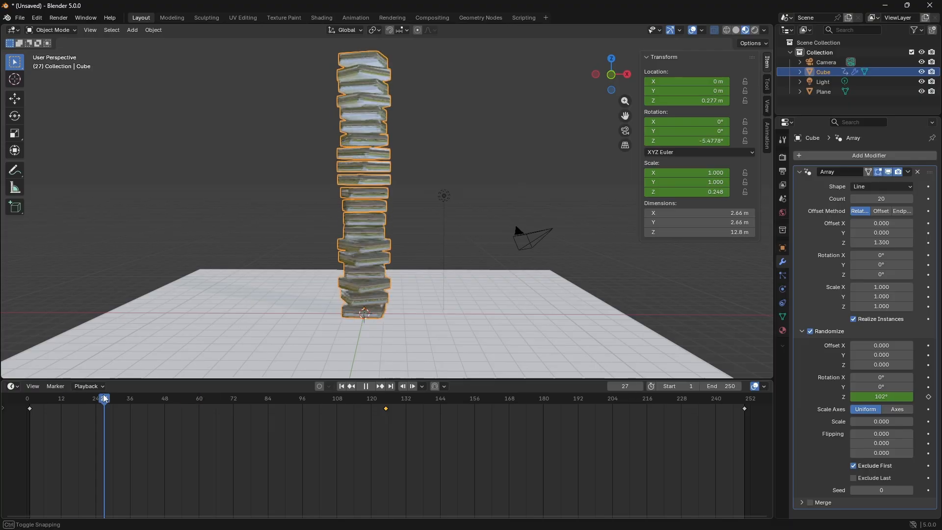
- Scrub through the timeline to preview the twisting stack, and look at it from the top
{"action": "left_click_drag", "start_coordinate": [105, 403], "coordinate": [495, 410]}
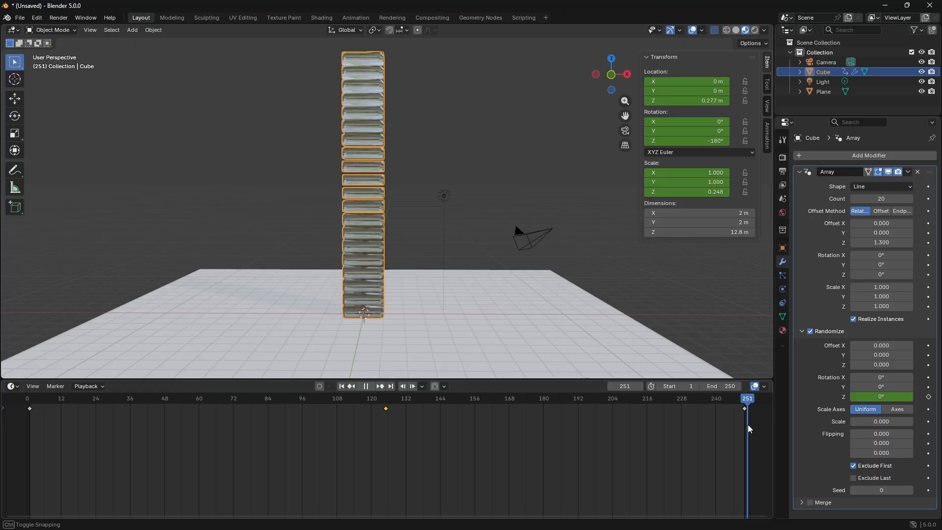
{"action": "left_click_drag", "start_coordinate": [748, 432], "coordinate": [474, 463]}
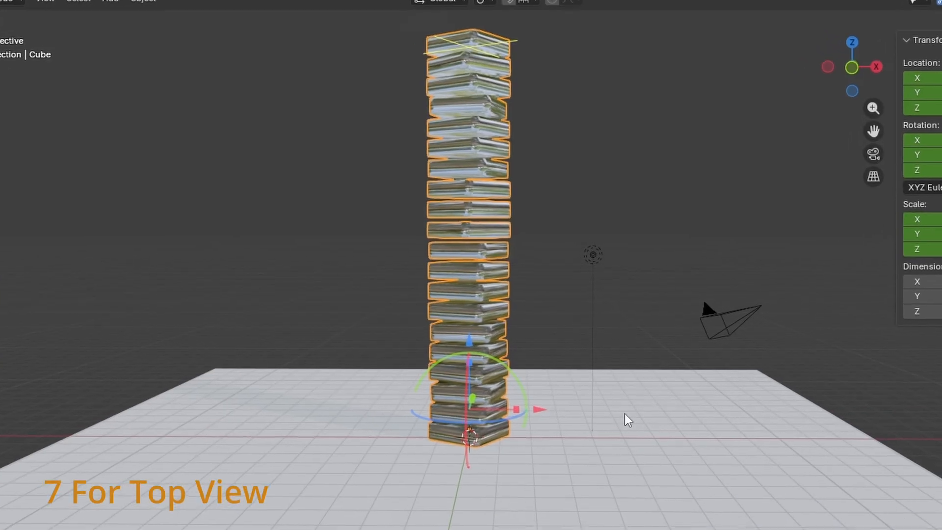
{"action": "key", "text": "KP_7"}
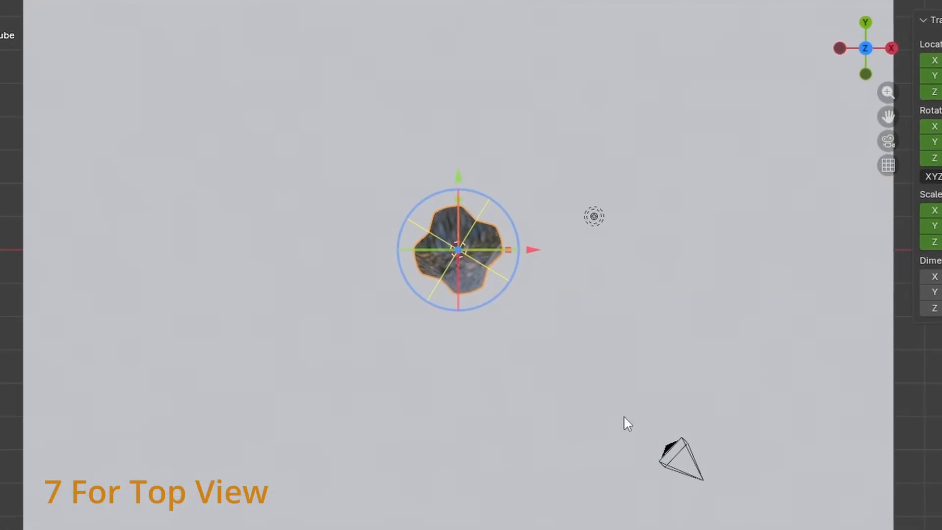
{"action": "scroll", "coordinate": [722, 249], "scroll_direction": "down", "scroll_amount": 5}
{"action": "scroll", "coordinate": [722, 249], "scroll_direction": "up", "scroll_amount": 4}
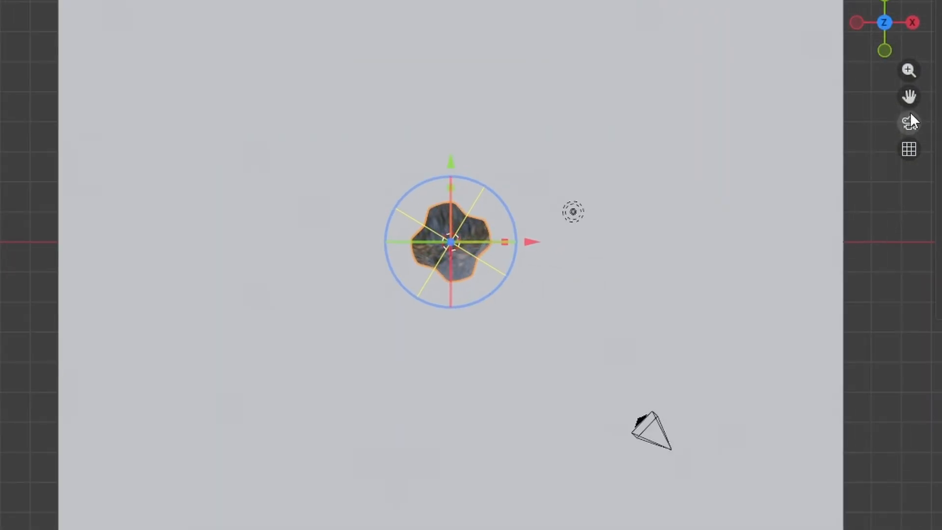
{"action": "mouse_move", "coordinate": [911, 97]}
{"action": "left_mouse_down"}
{"action": "mouse_move", "coordinate": [918, 125]}
{"action": "mouse_move", "coordinate": [936, 110]}
{"action": "mouse_move", "coordinate": [911, 101]}
{"action": "left_mouse_up"}
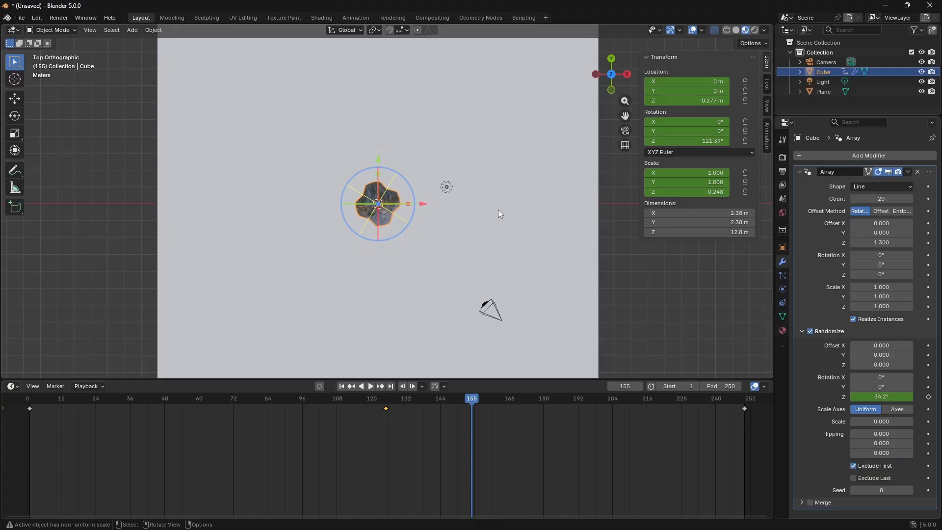
- Add a Plain Axes empty at the stack's base and scale it up to about 4.84
{"action": "left_click", "coordinate": [513, 240]}
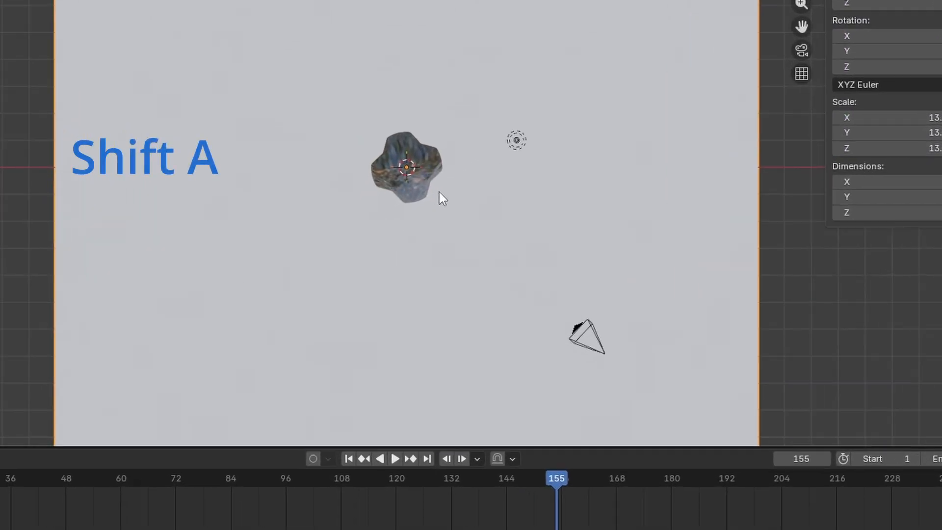
{"action": "key", "text": "shift+a"}
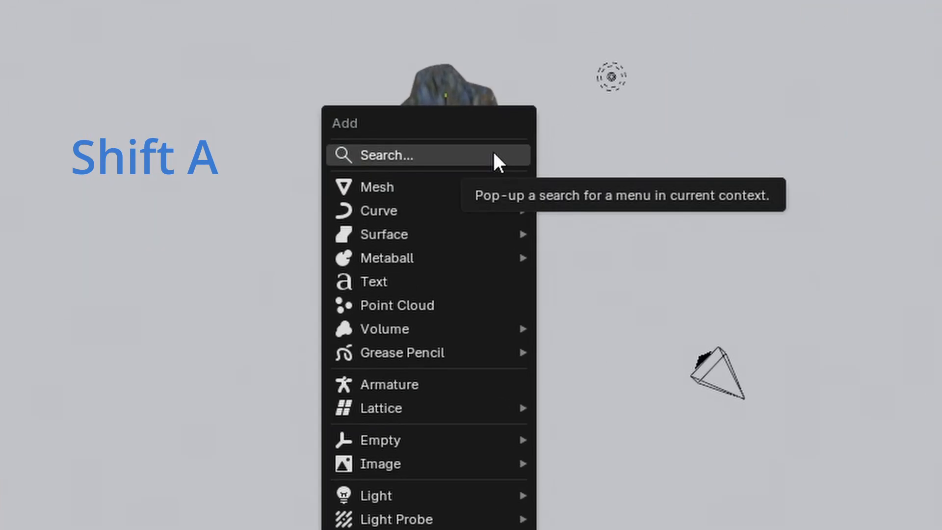
{"action": "mouse_move", "coordinate": [475, 445]}
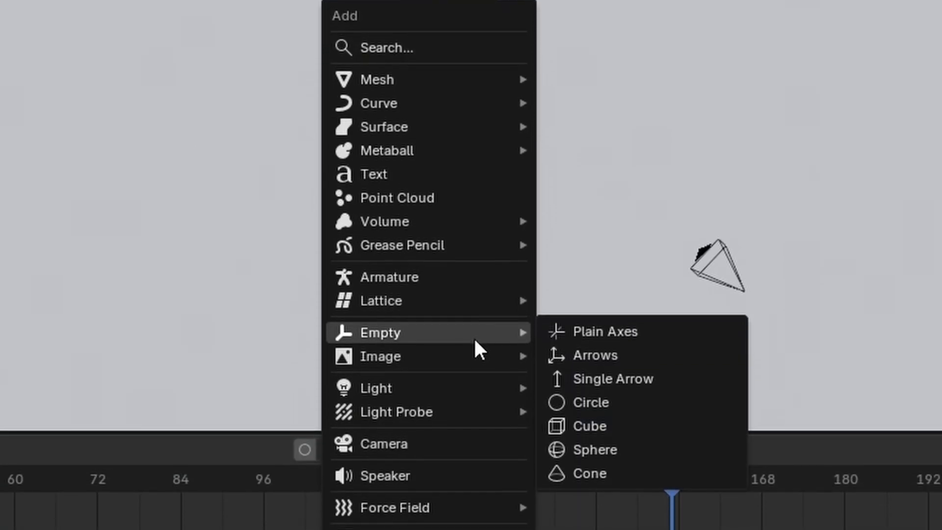
{"action": "left_click", "coordinate": [617, 335]}
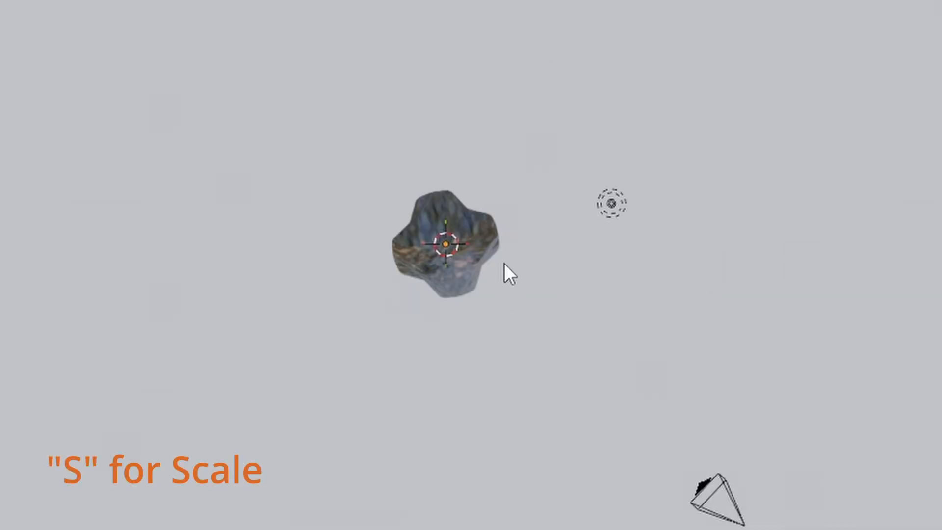
{"action": "key", "text": "s"}
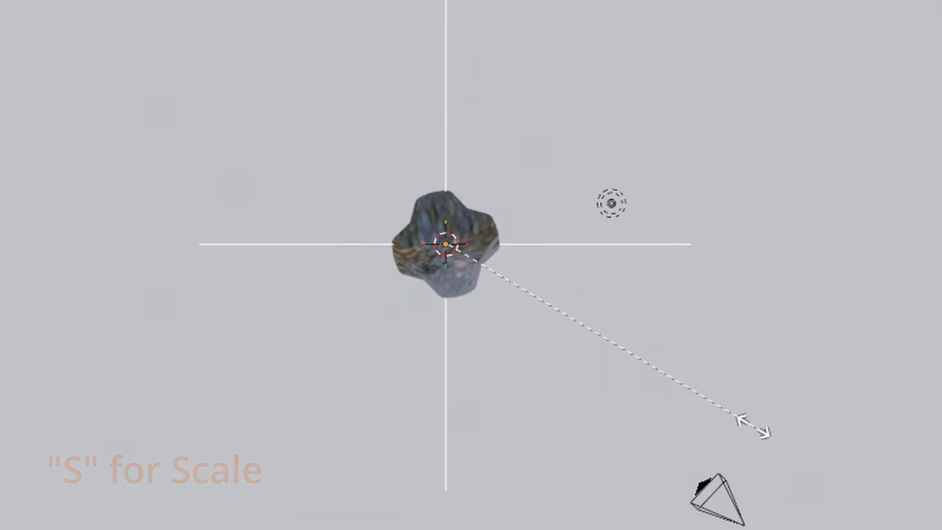
{"action": "left_click", "coordinate": [685, 396]}
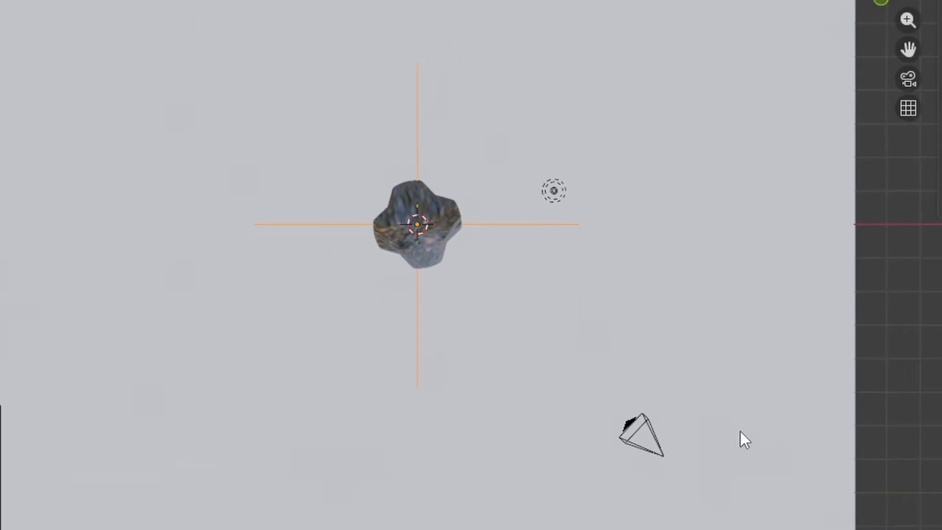
- Add a Track To constraint to the camera with the empty as its target
{"action": "left_click", "coordinate": [653, 426]}
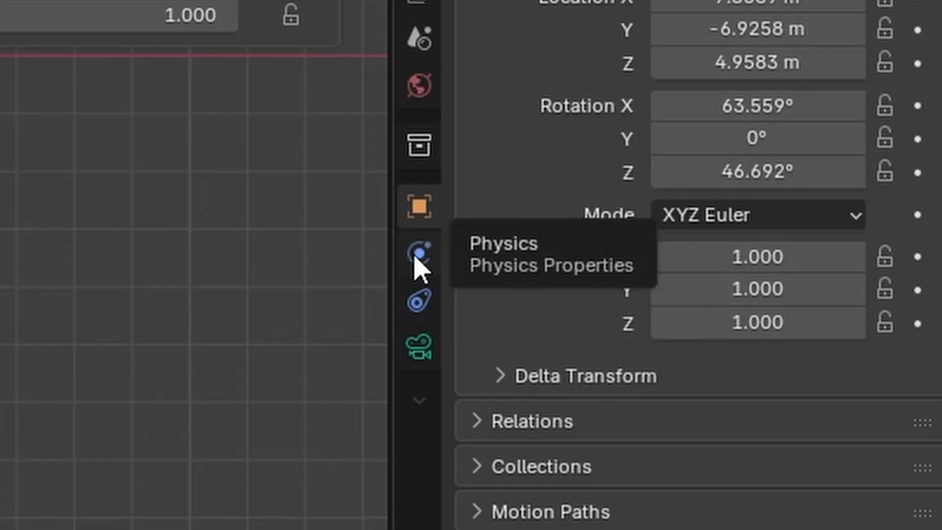
{"action": "left_click", "coordinate": [421, 309]}
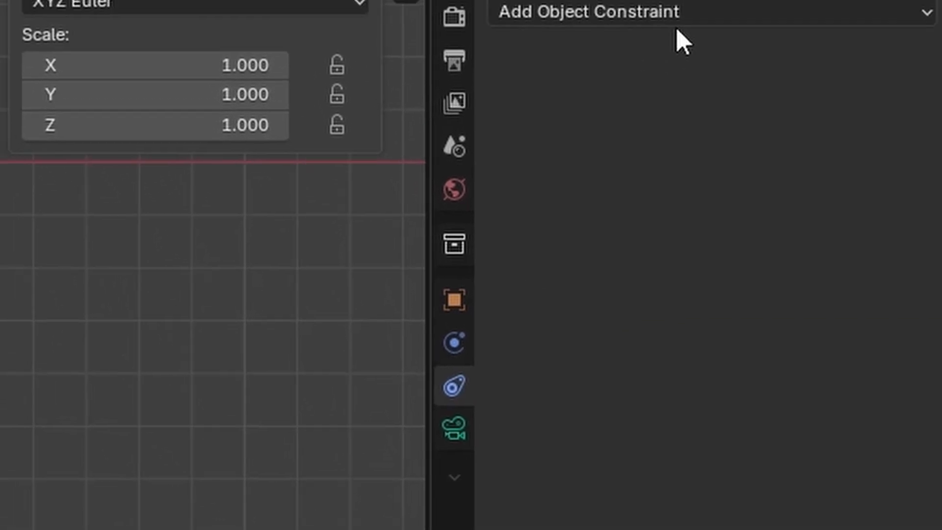
{"action": "left_click", "coordinate": [694, 89]}
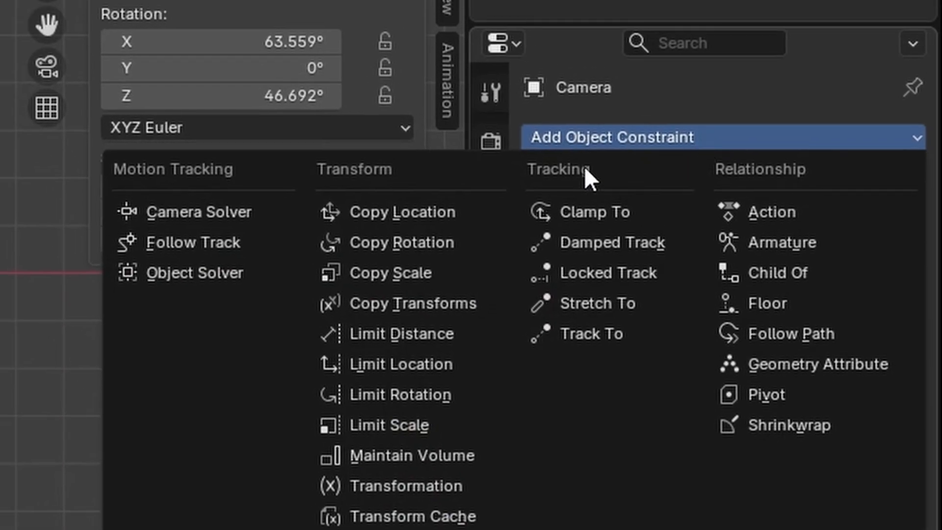
{"action": "left_click", "coordinate": [617, 330]}
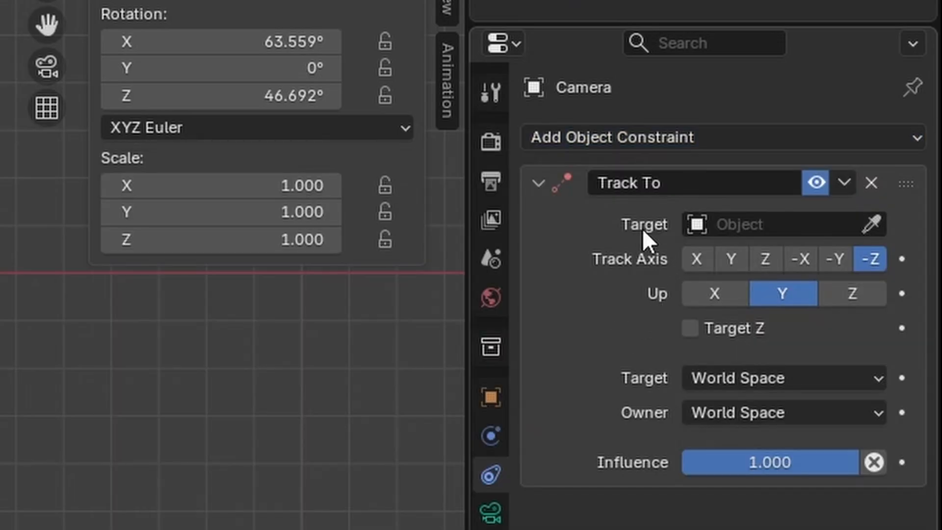
{"action": "left_click", "coordinate": [714, 227]}
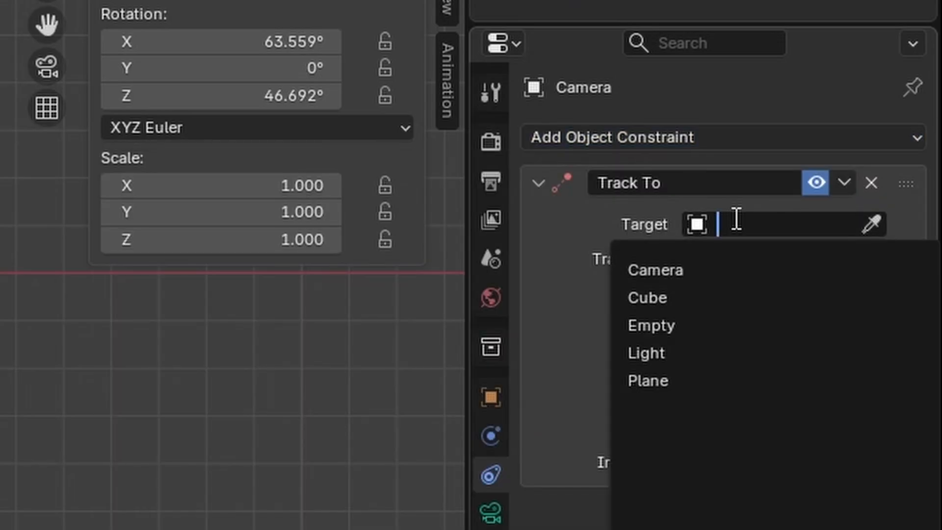
{"action": "left_click", "coordinate": [721, 326]}
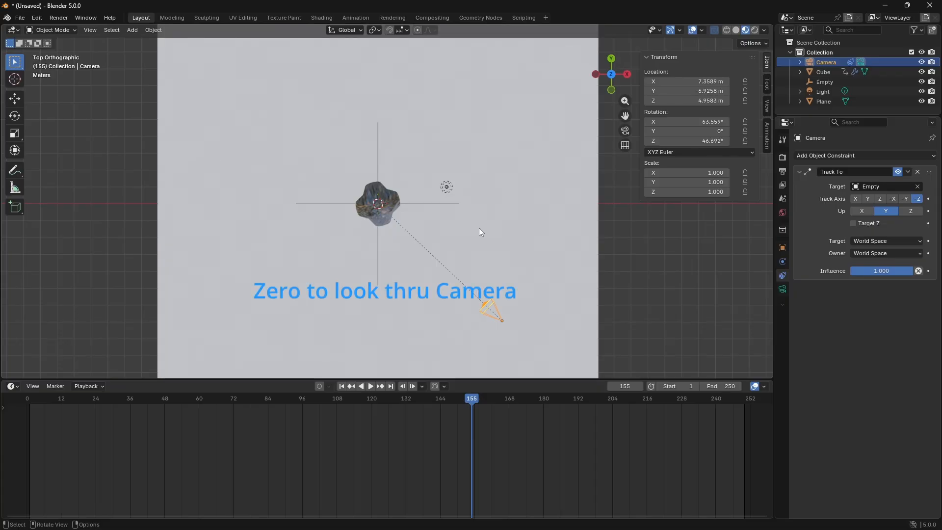
- Look through the camera and raise the empty along Z to aim the view higher up the stack
{"action": "key", "text": "KP_0"}
{"action": "scroll", "coordinate": [479, 227], "scroll_direction": "down", "scroll_amount": 3}
{"action": "scroll", "coordinate": [430, 208], "scroll_direction": "up", "scroll_amount": 2}
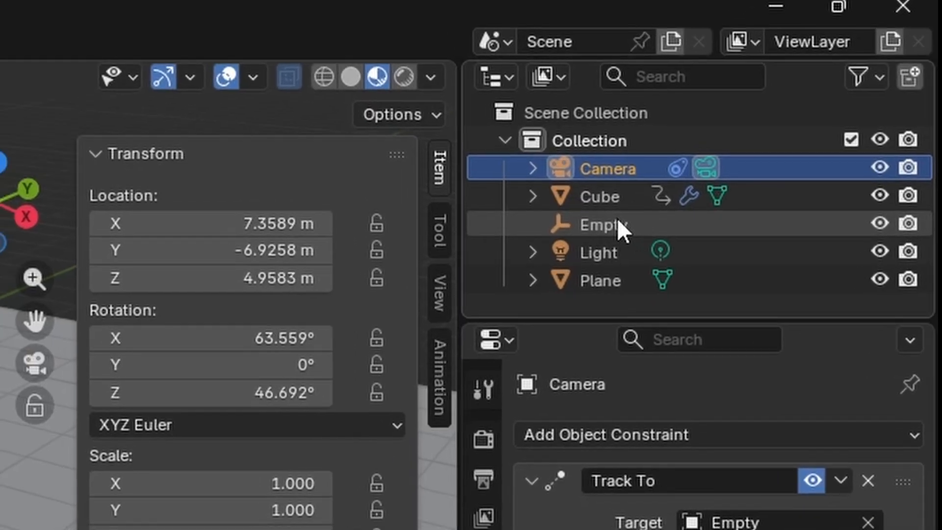
{"action": "left_click", "coordinate": [617, 224]}
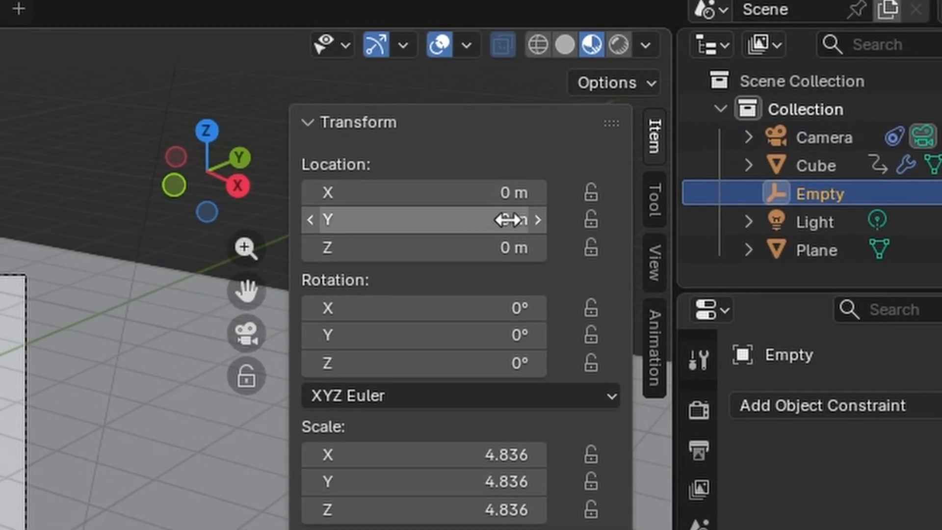
{"action": "left_click", "coordinate": [297, 251]}
{"action": "key", "text": "Return"}
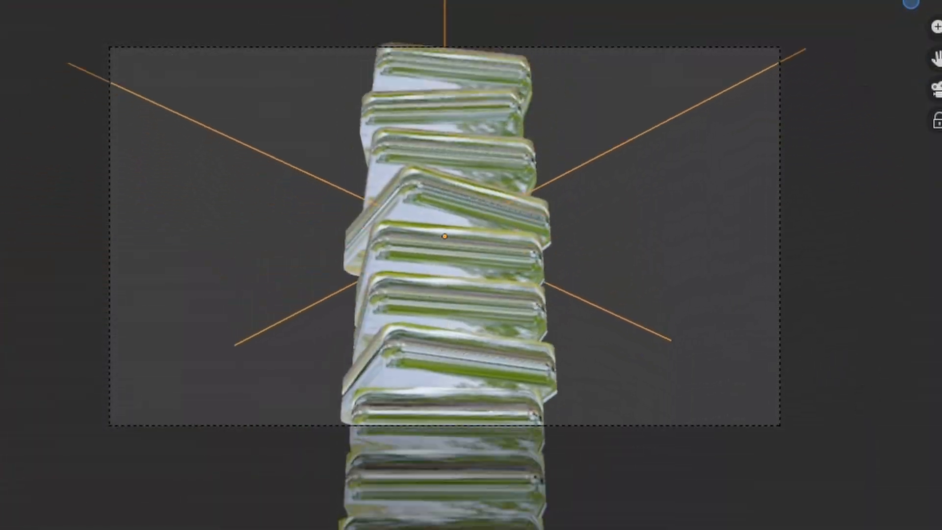
{"action": "mouse_move", "coordinate": [687, 101]}
{"action": "left_mouse_down"}
{"action": "mouse_move", "coordinate": [697, 101]}
{"action": "mouse_move", "coordinate": [653, 101]}
{"action": "mouse_move", "coordinate": [722, 101]}
{"action": "mouse_move", "coordinate": [687, 101]}
{"action": "left_mouse_up"}
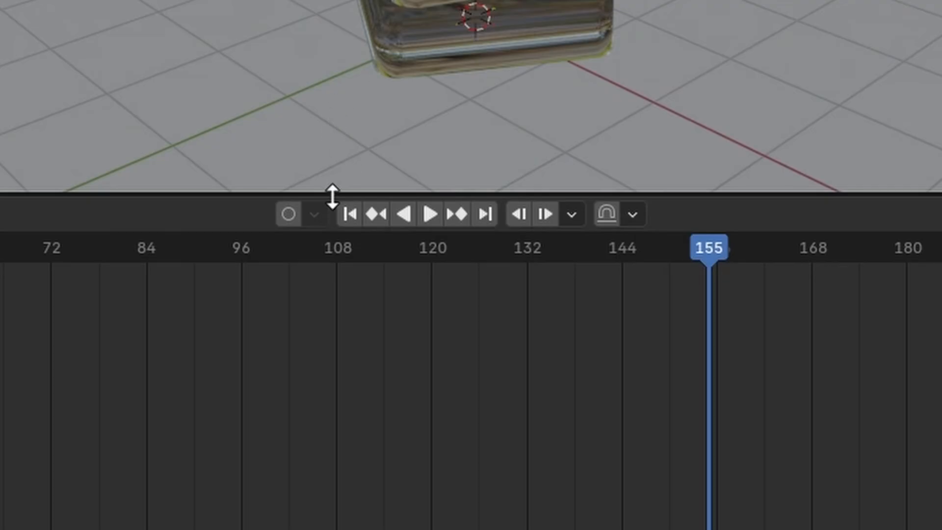
- Keyframe the empty on frame 1, and on frame 250 move it to about X -0.79, Y -1.07, Z 2.88 m and keyframe it
{"action": "left_click", "coordinate": [350, 214]}
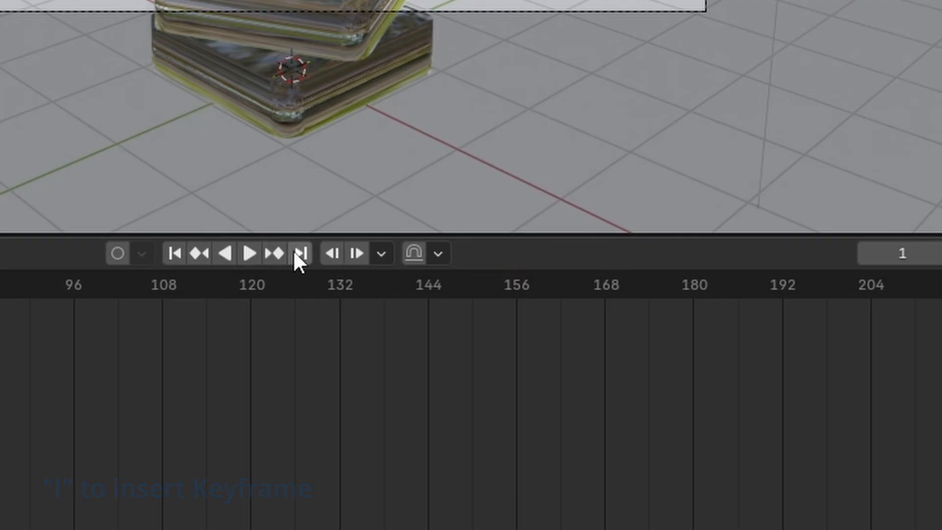
{"action": "left_click", "coordinate": [294, 253]}
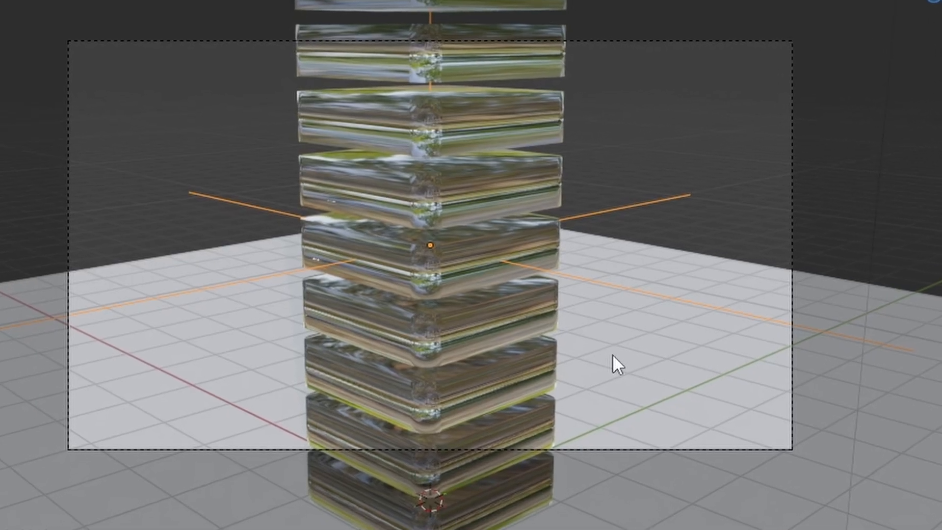
{"action": "key", "text": "g"}
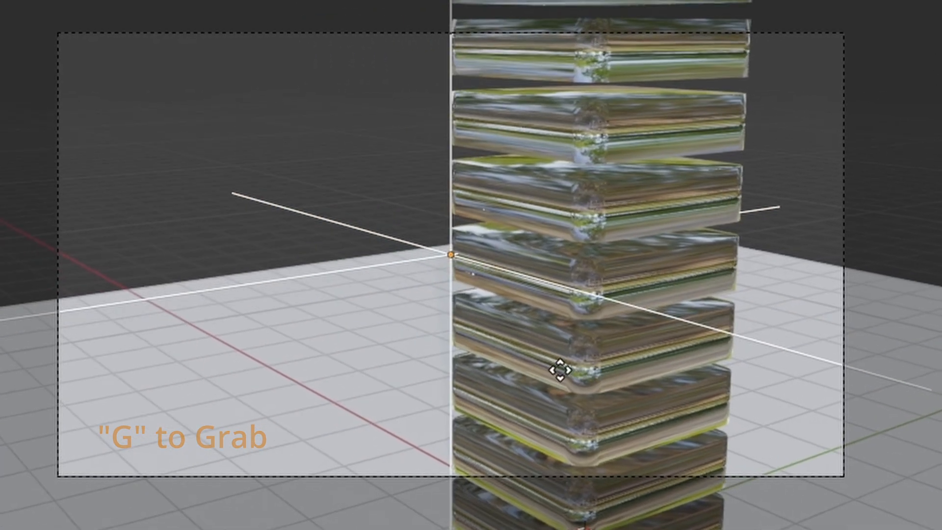
{"action": "left_click", "coordinate": [568, 376]}
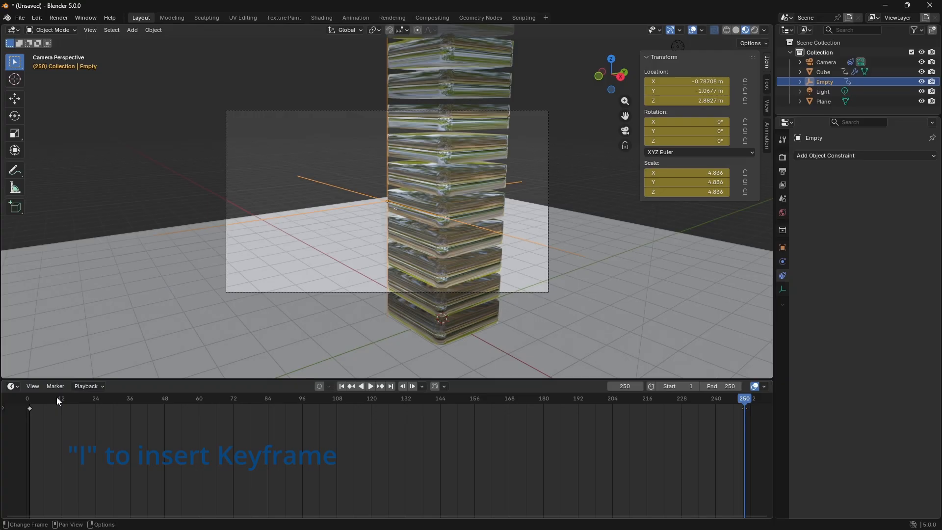
- Raise the empty along Z on frame 120, insert a keyframe there, and preview the animated camera aim
{"action": "left_click_drag", "start_coordinate": [200, 402], "coordinate": [441, 434]}
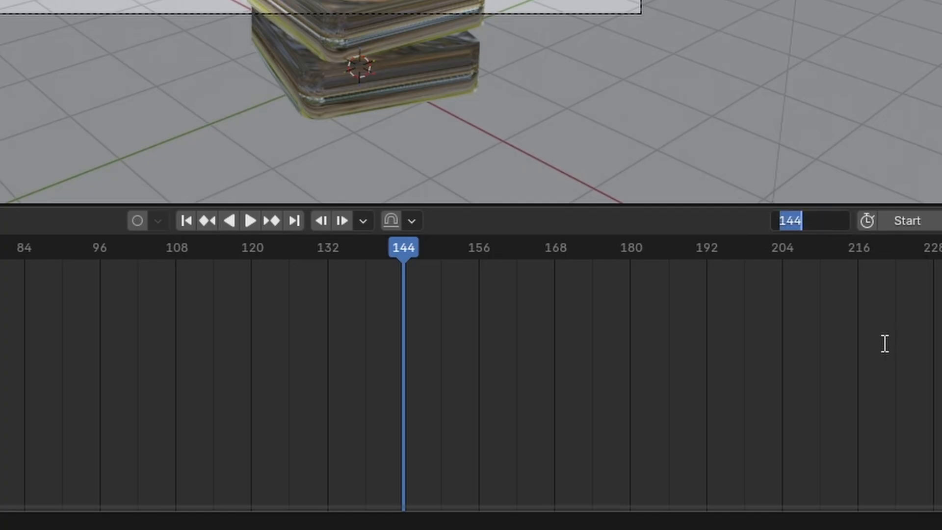
{"action": "key", "text": "Return"}
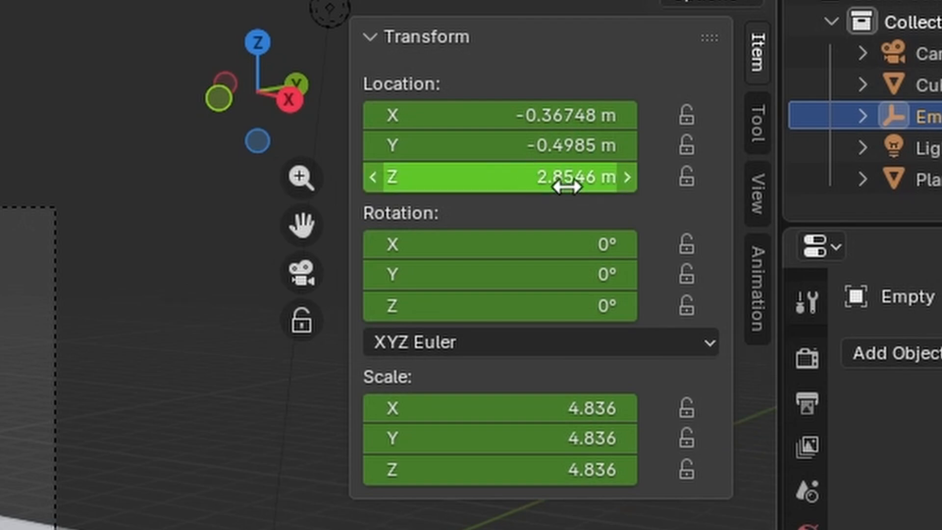
{"action": "left_click_drag", "start_coordinate": [567, 187], "coordinate": [633, 186]}
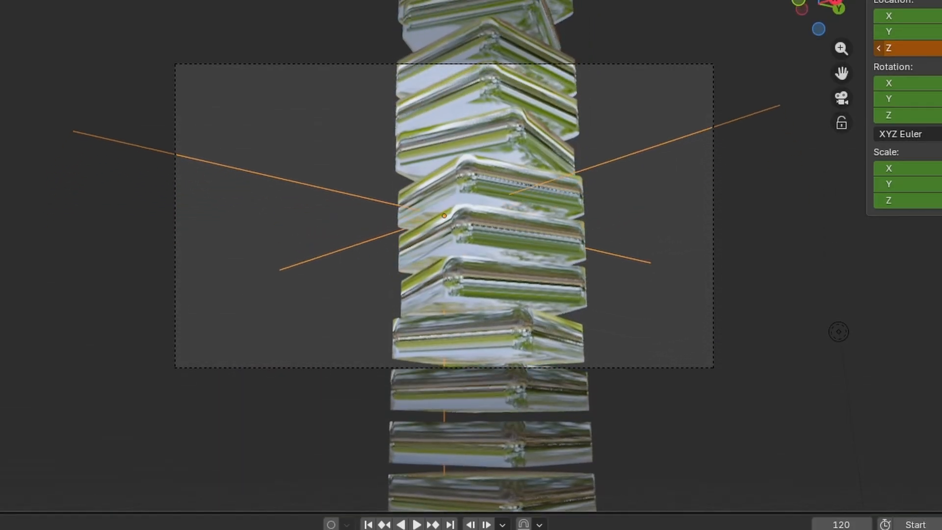
{"action": "left_click_drag", "start_coordinate": [912, 48], "coordinate": [940, 48]}
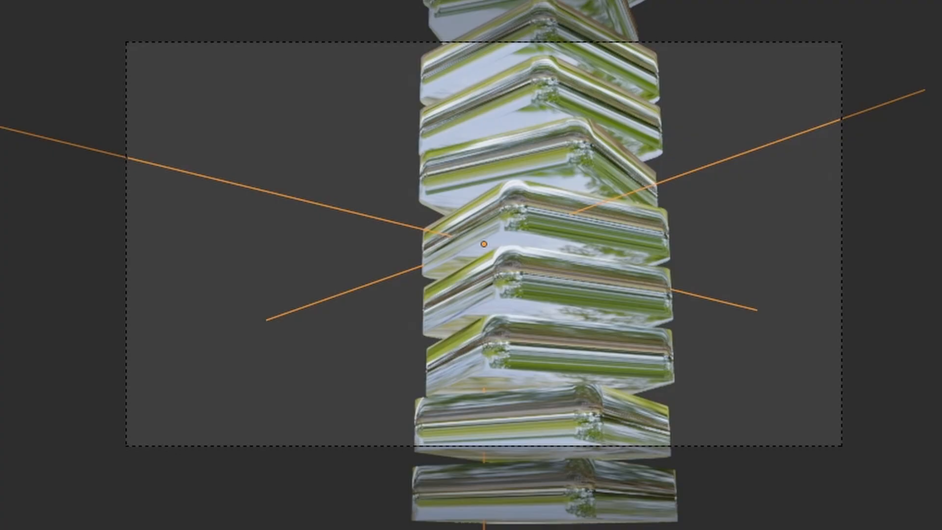
{"action": "left_click_drag", "start_coordinate": [371, 399], "coordinate": [59, 399]}
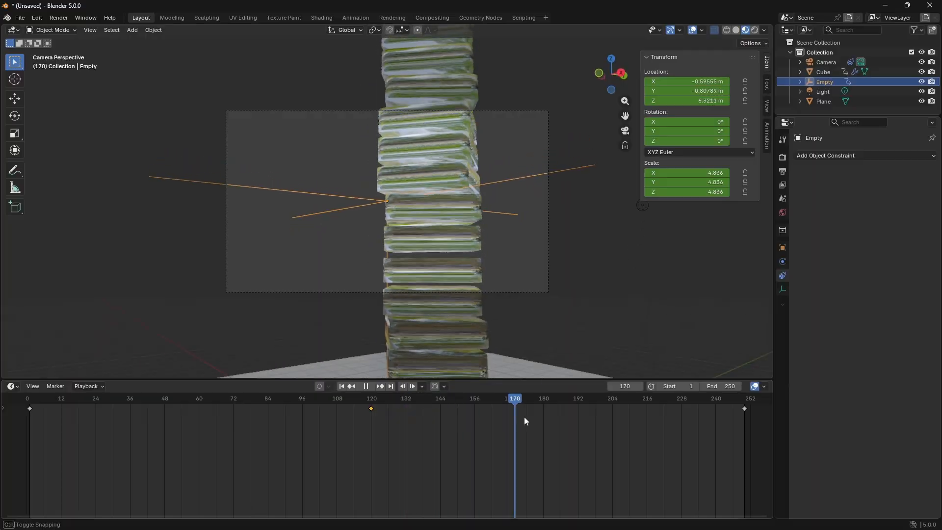
{"action": "left_click_drag", "start_coordinate": [525, 417], "coordinate": [48, 408]}
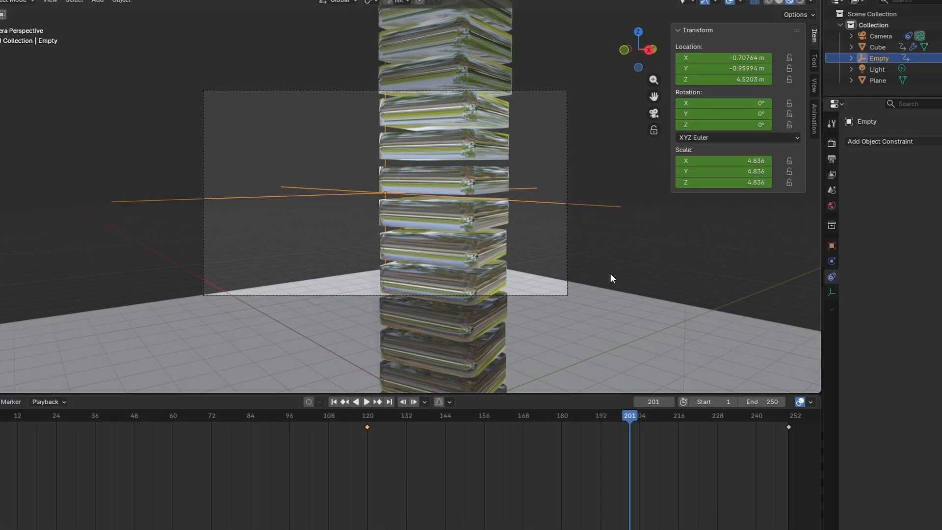
- On frame 1, move the camera closer to the stack, to about X 4.74 m and Y -4.60 m, and keyframe it
{"action": "key", "text": "KP_7"}
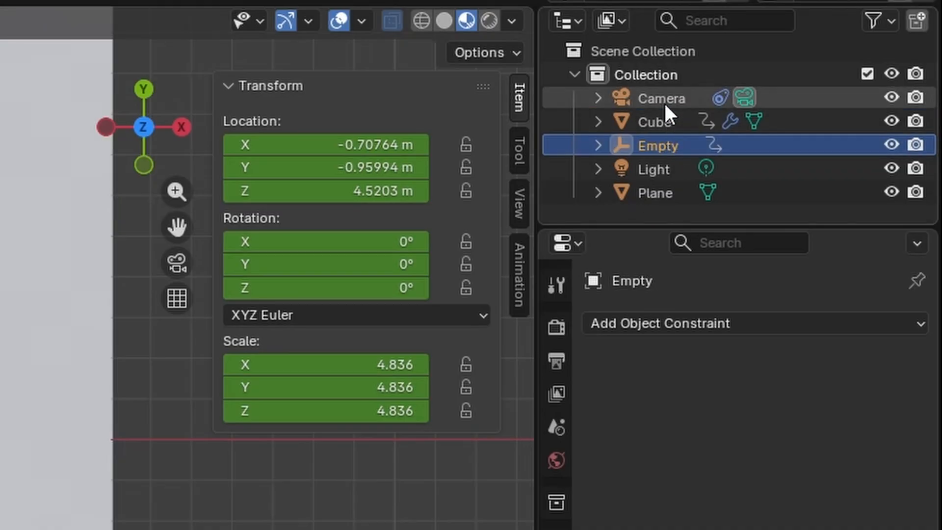
{"action": "left_click", "coordinate": [664, 101]}
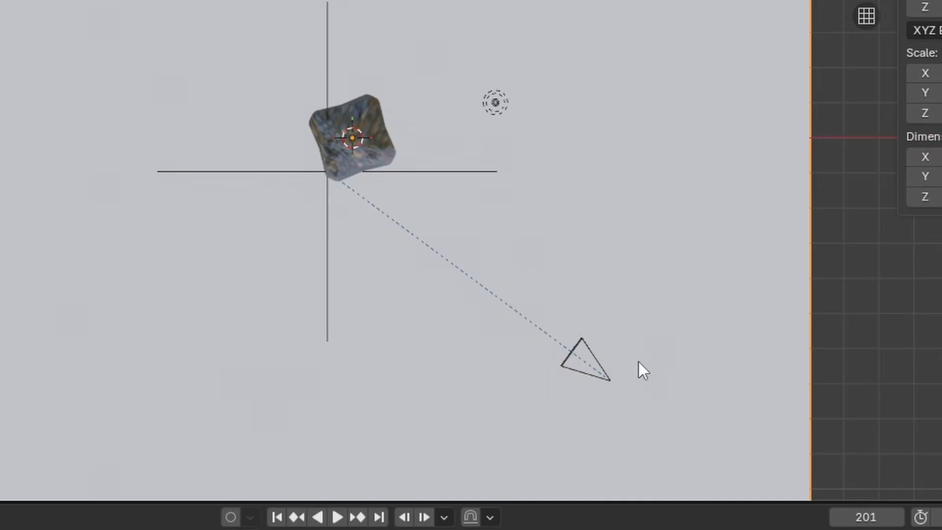
{"action": "left_click", "coordinate": [581, 348]}
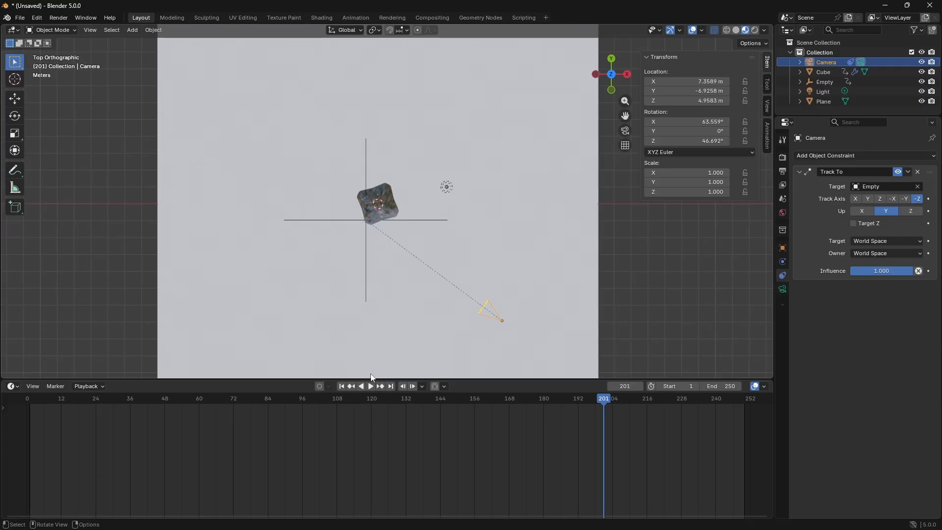
{"action": "left_click", "coordinate": [342, 387]}
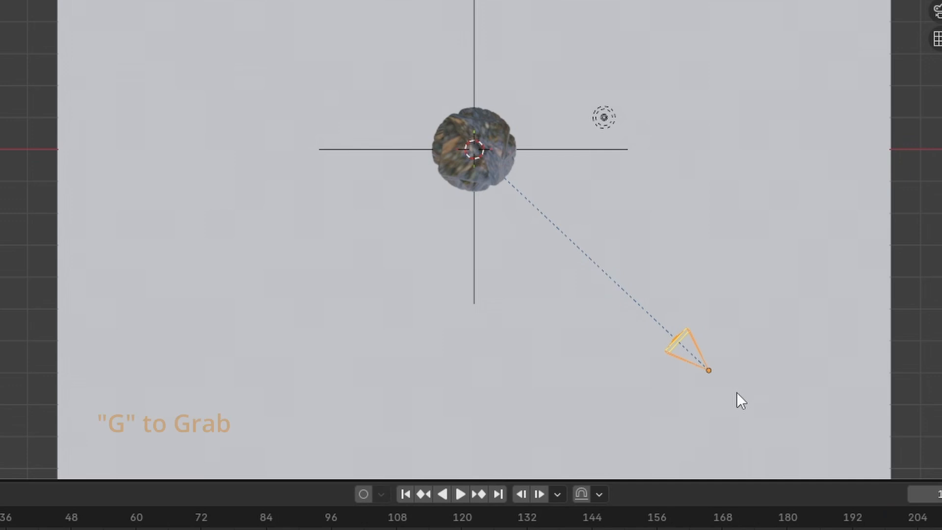
{"action": "key", "text": "g"}
{"action": "left_click", "coordinate": [653, 318]}
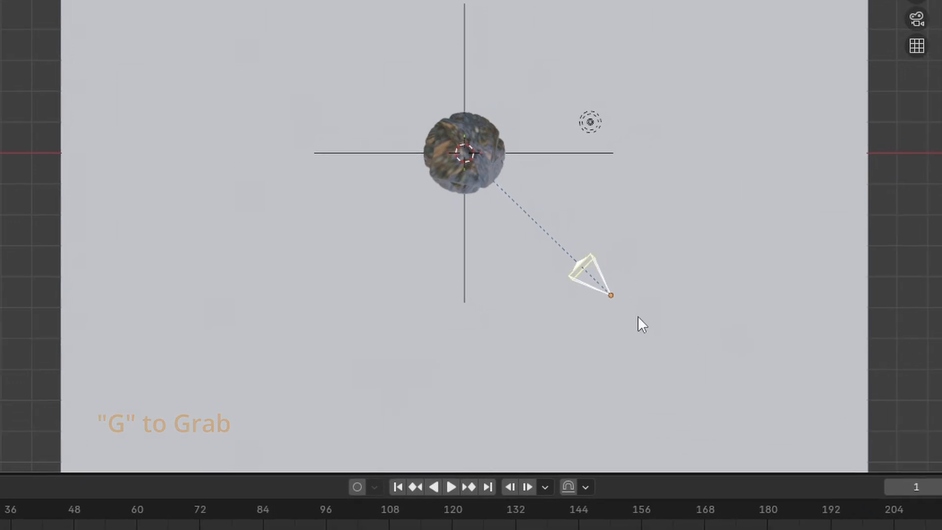
{"action": "key", "text": "KP_0"}
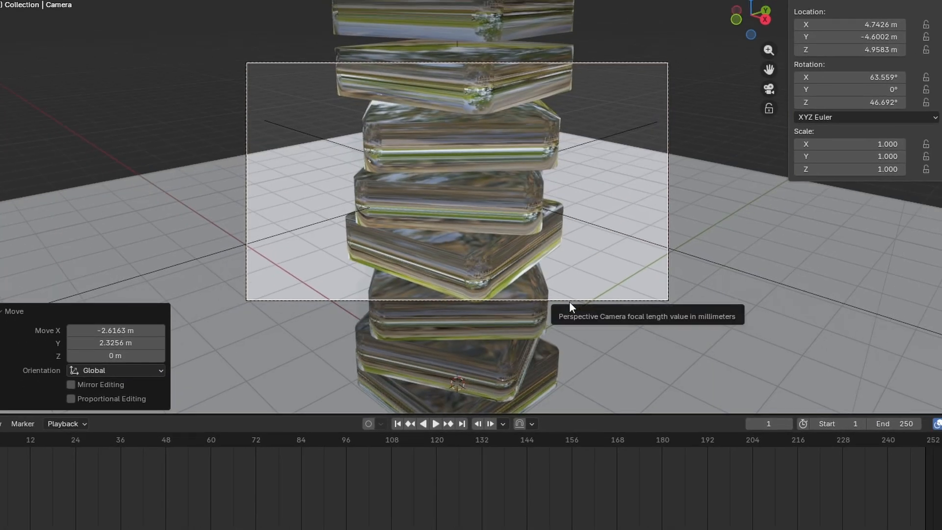
{"action": "key", "text": "i"}
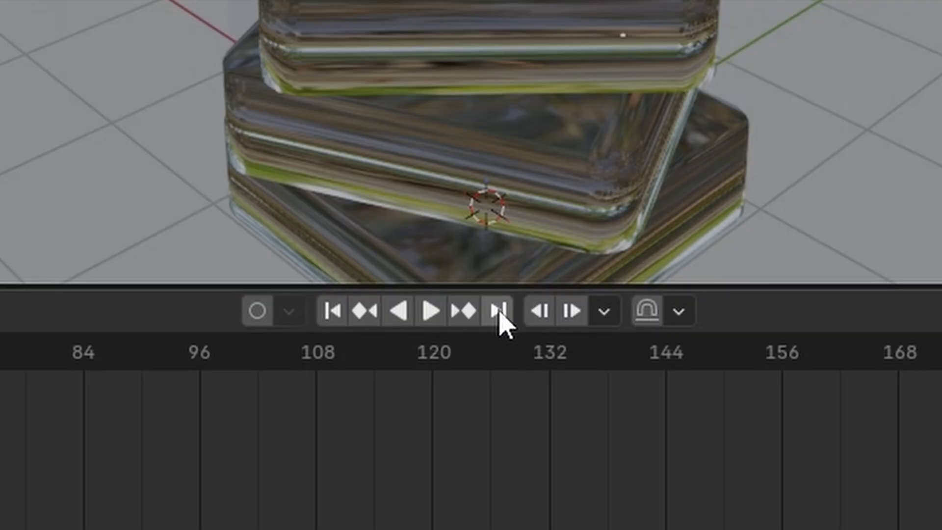
- On frame 250, move the camera farther away from the stack in top view, keyframe it, and look through the camera
{"action": "left_click", "coordinate": [499, 312]}
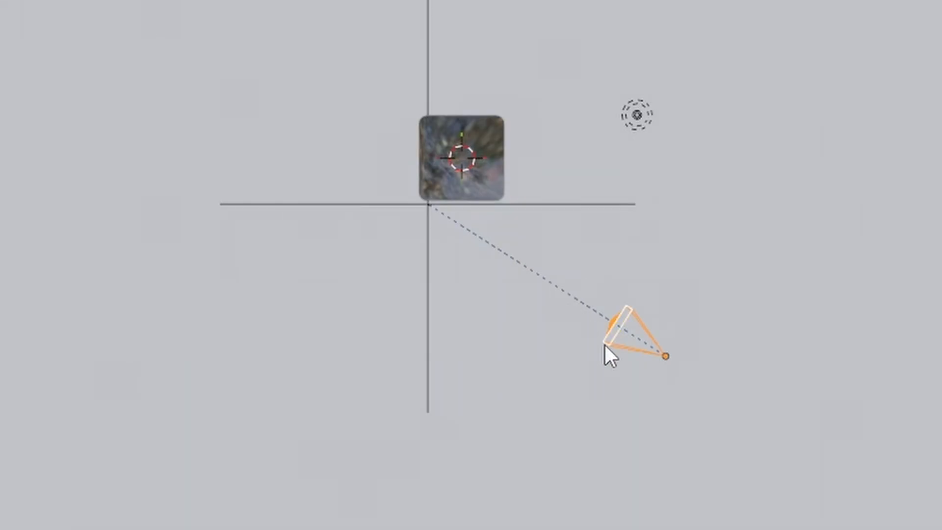
{"action": "key", "text": "g"}
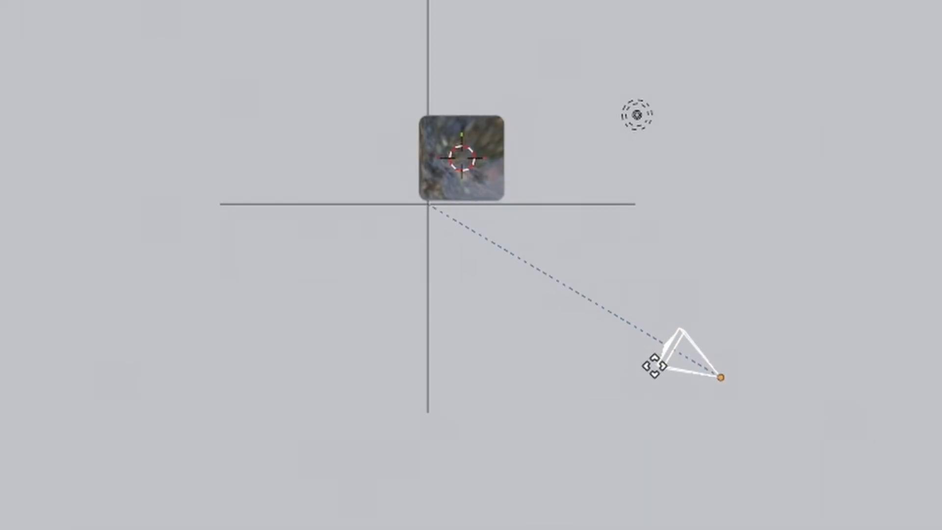
{"action": "left_click", "coordinate": [689, 373]}
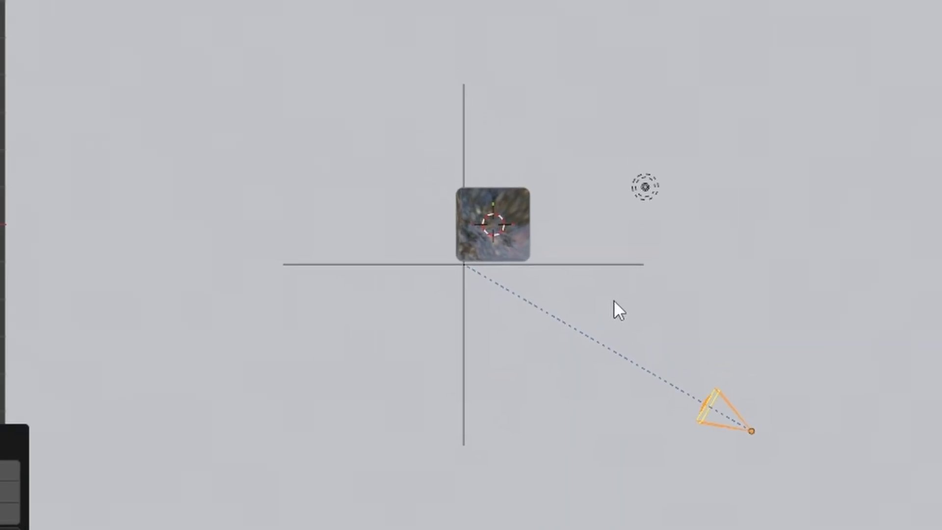
{"action": "key", "text": "KP_0"}
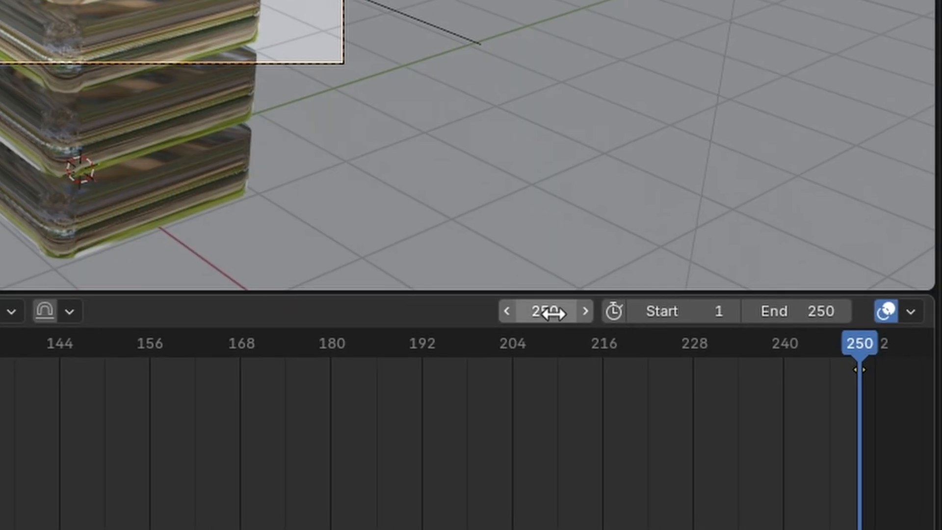
- On frame 125, move the camera to about X 4.66 m and Y -4.31 m, and insert a keyframe
{"action": "left_click", "coordinate": [554, 312]}
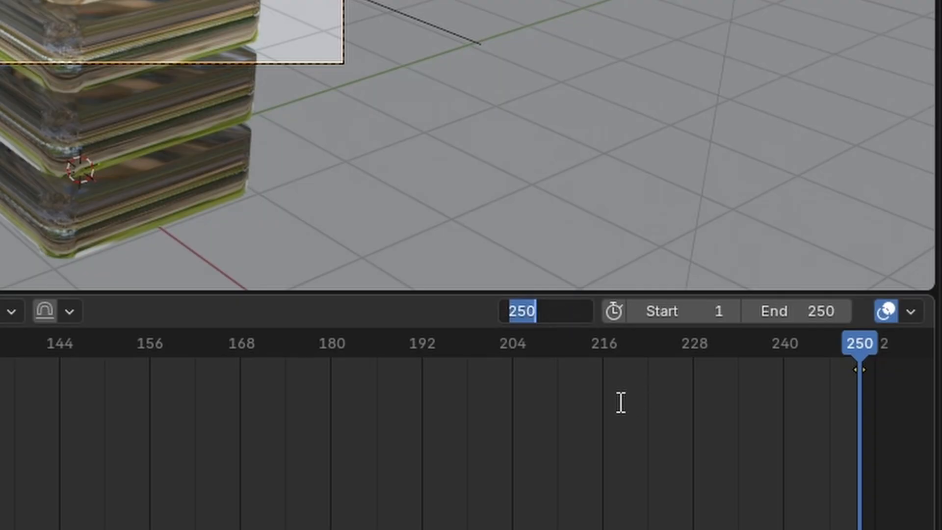
{"action": "key", "text": "Return"}
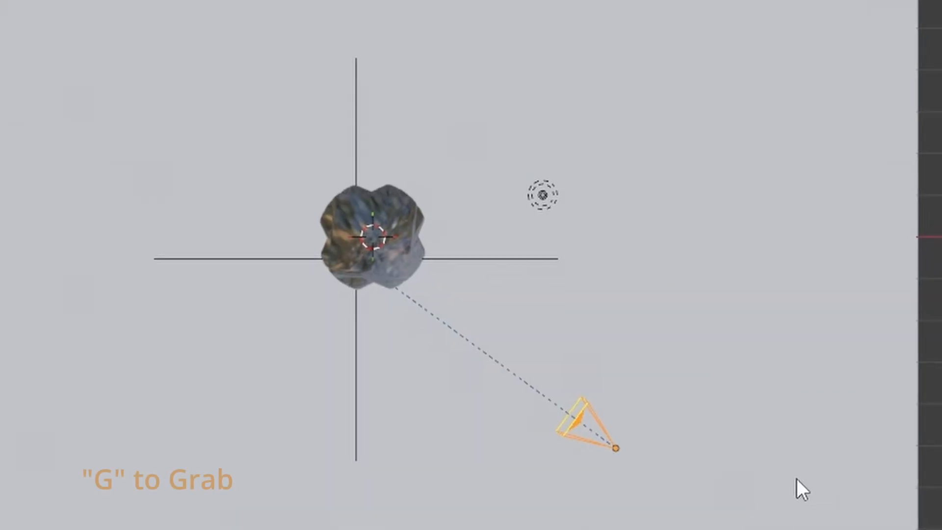
{"action": "key", "text": "g"}
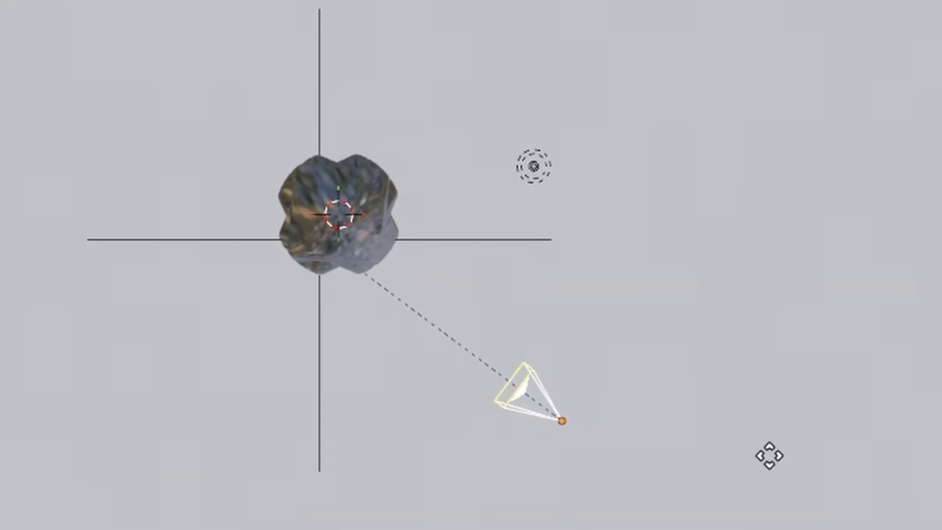
{"action": "left_click", "coordinate": [770, 456]}
{"action": "key", "text": "KP_0"}
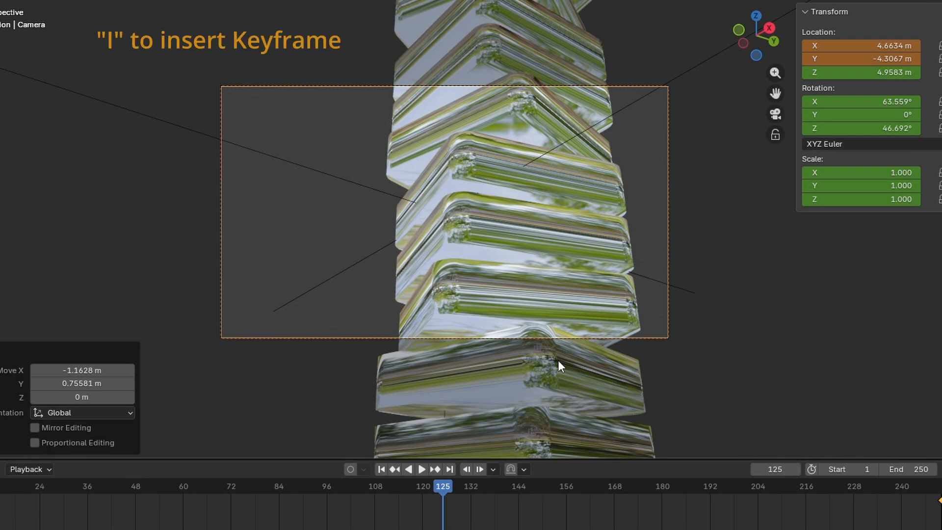
{"action": "key", "text": "i"}
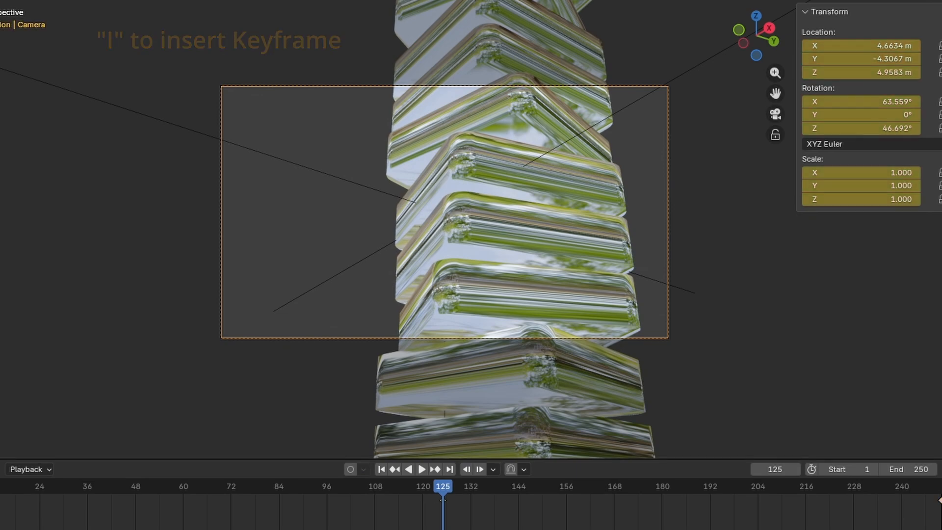
- Preview the camera animation from frame 1 through the camera view
{"action": "key", "text": "shift+Left"}
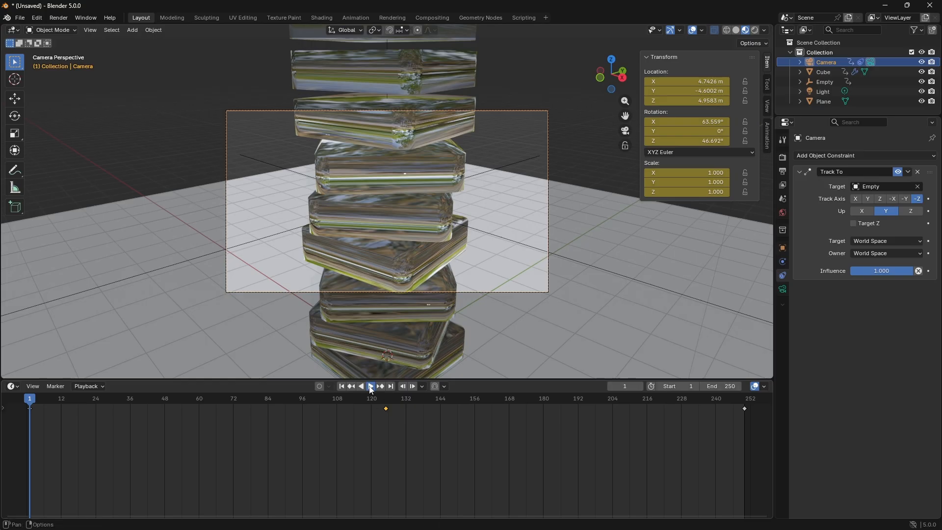
{"action": "left_click", "coordinate": [370, 386]}
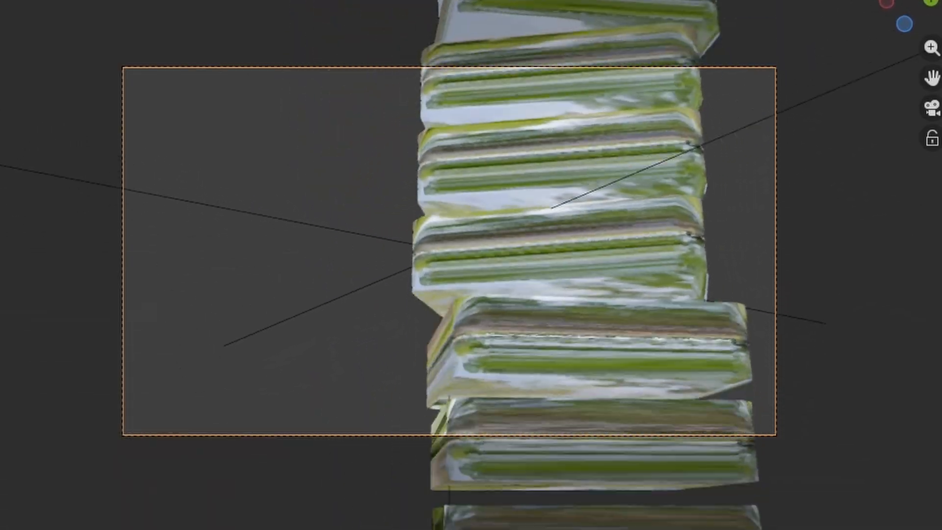
{"action": "key", "text": "space"}
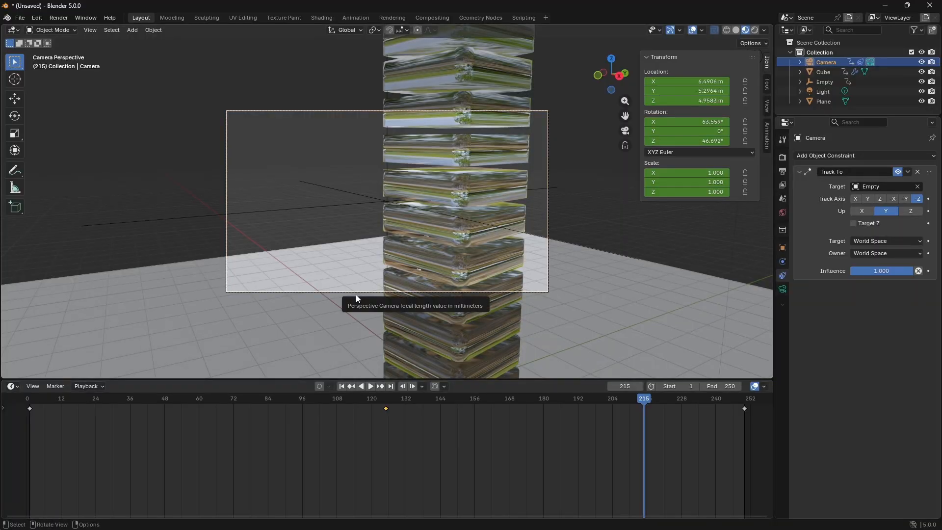
- Parent the camera to the empty using Object (Keep Transform)
{"action": "key", "text": "KP_7"}
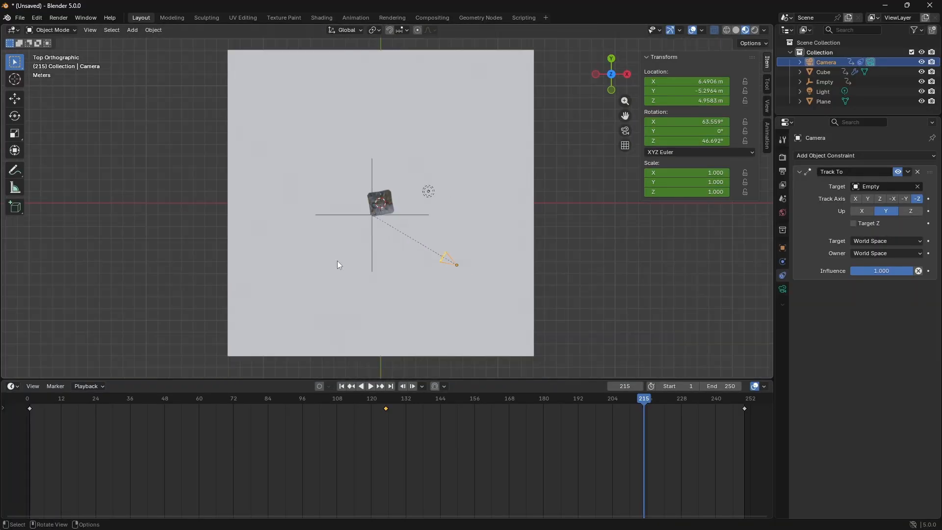
{"action": "scroll", "coordinate": [338, 261], "scroll_direction": "up", "scroll_amount": 5}
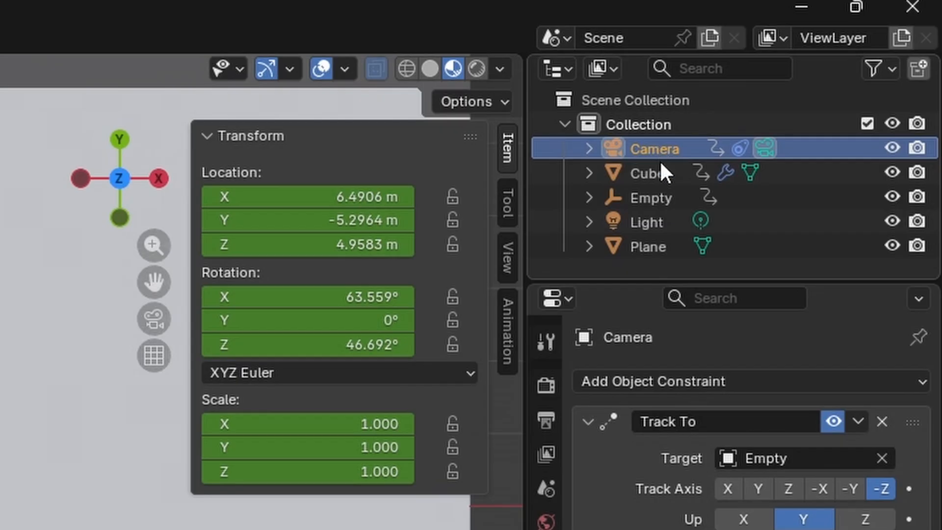
{"action": "left_click", "coordinate": [644, 201], "text": "ctrl"}
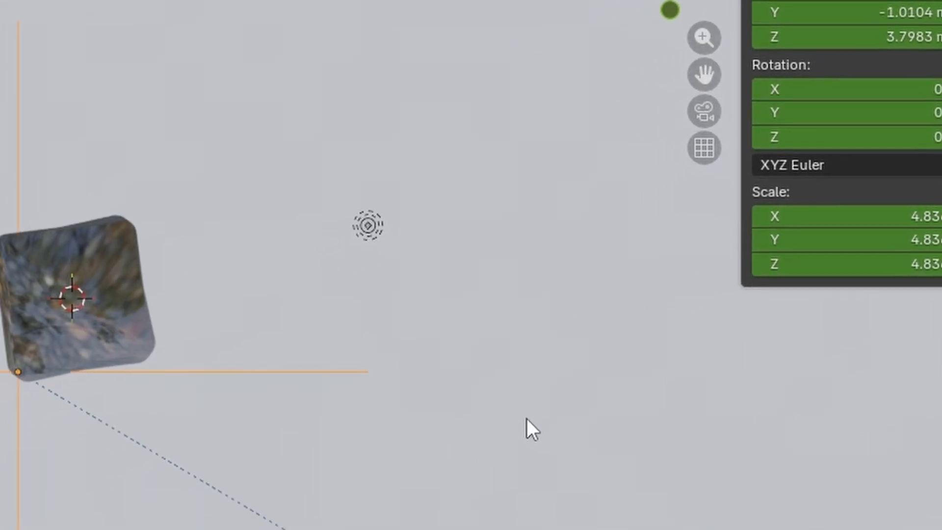
{"action": "key", "text": "ctrl+p"}
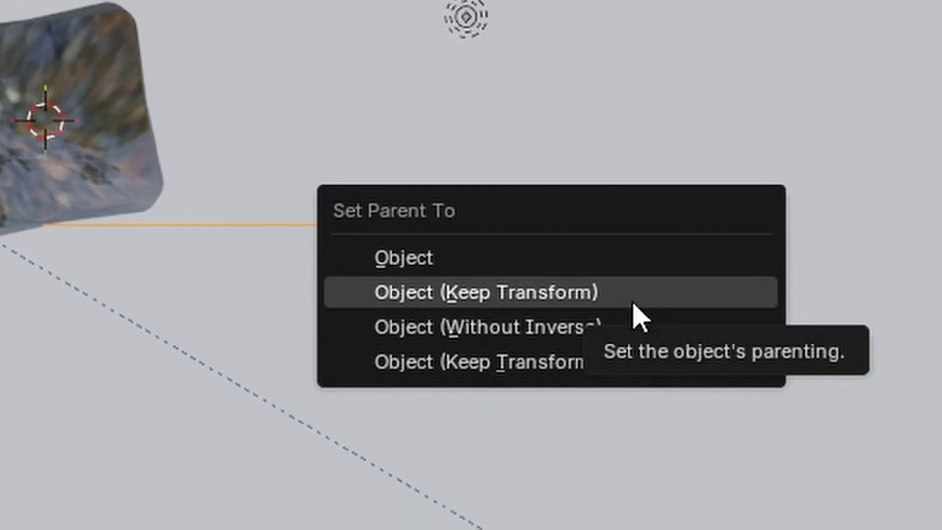
{"action": "left_click", "coordinate": [633, 303]}
{"action": "left_click", "coordinate": [630, 300]}
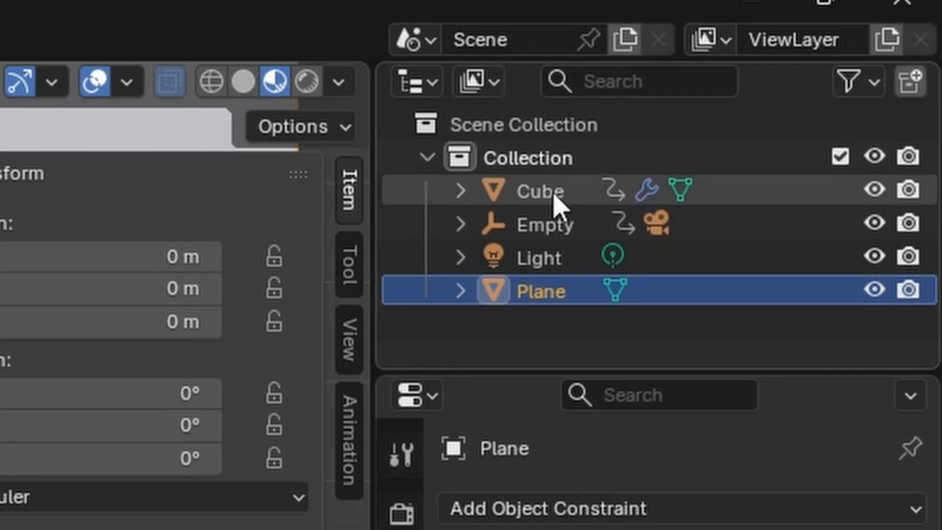
- Try rotating the empty about Z to swing the parented camera around the stack
{"action": "left_click", "coordinate": [559, 225]}
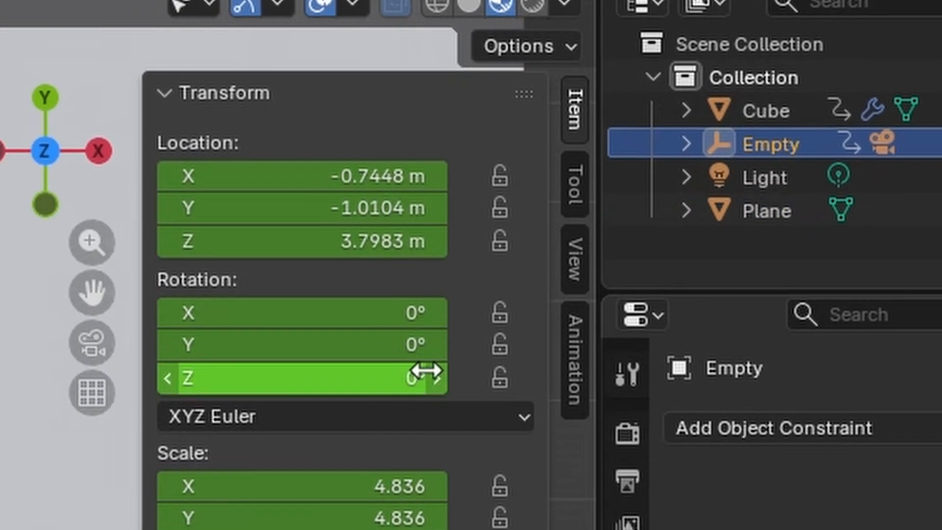
{"action": "left_click", "coordinate": [426, 370]}
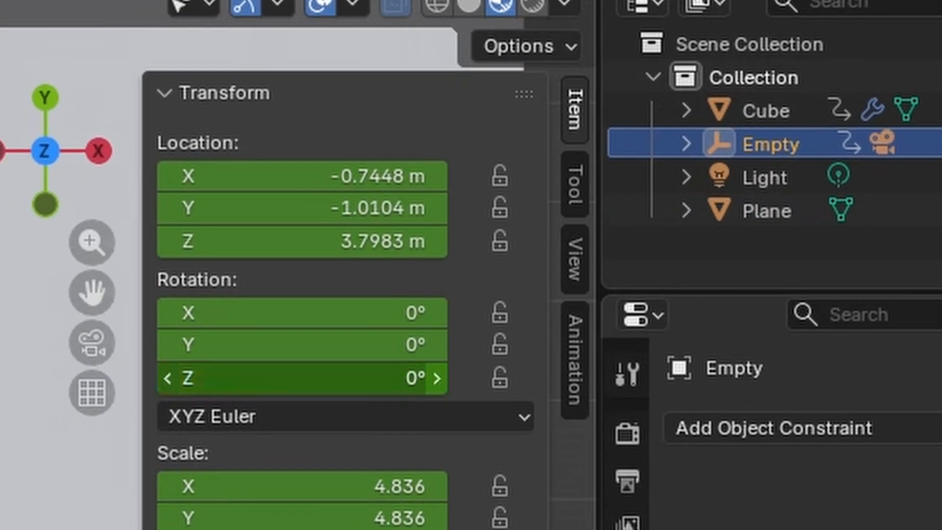
{"action": "left_click_drag", "start_coordinate": [426, 378], "coordinate": [369, 378]}
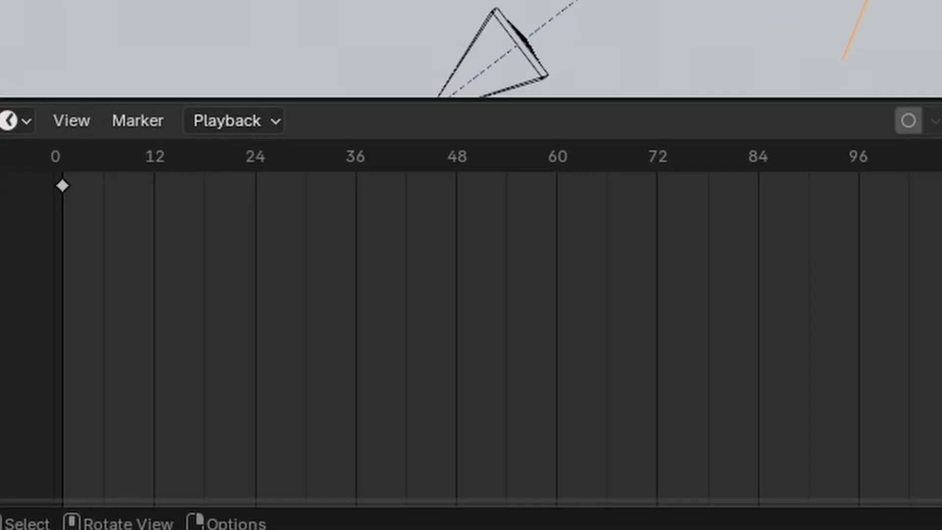
- On frame 250, rotate the empty about Z, keyframe it, and preview the camera orbiting the stack
{"action": "key", "text": "shift+Left"}
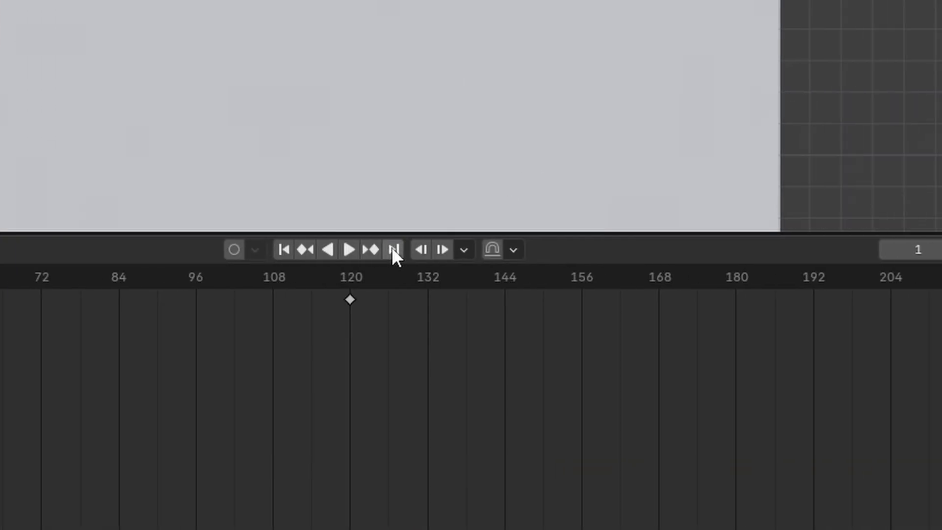
{"action": "left_click", "coordinate": [489, 250]}
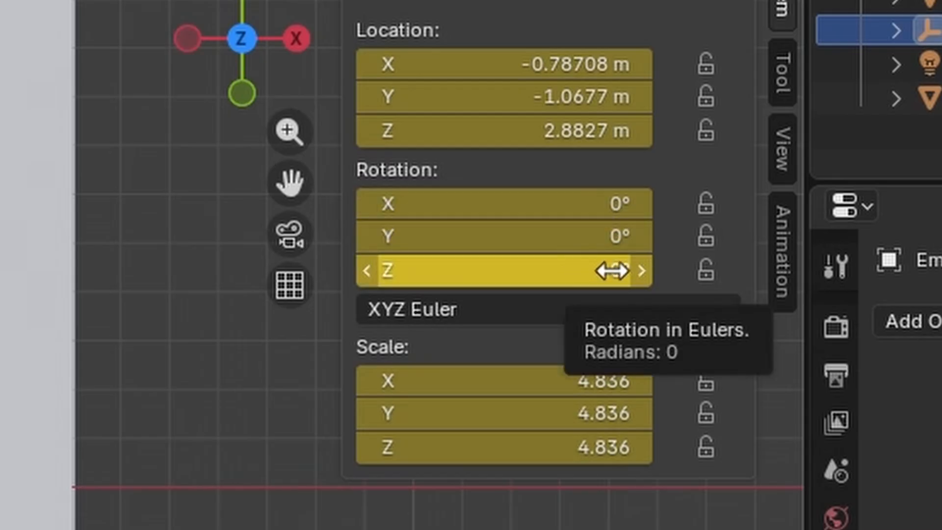
{"action": "left_click", "coordinate": [612, 270]}
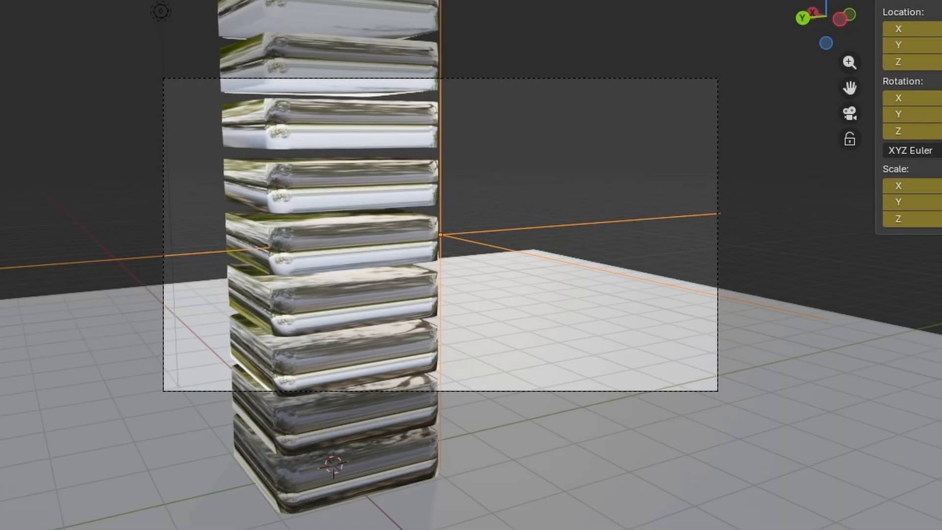
{"action": "key", "text": "space"}
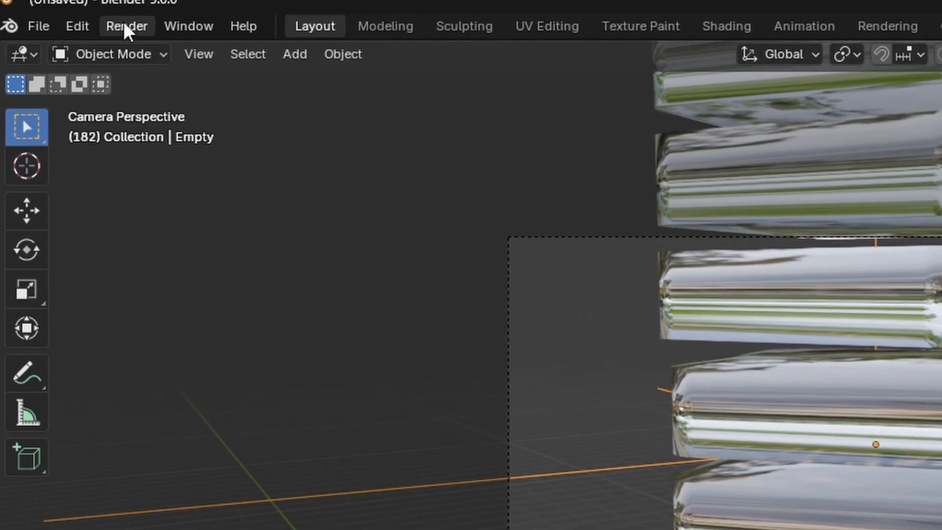
- Test-render the animation to check the lighting on the glass stack, and close the render window
{"action": "left_click", "coordinate": [87, 20]}
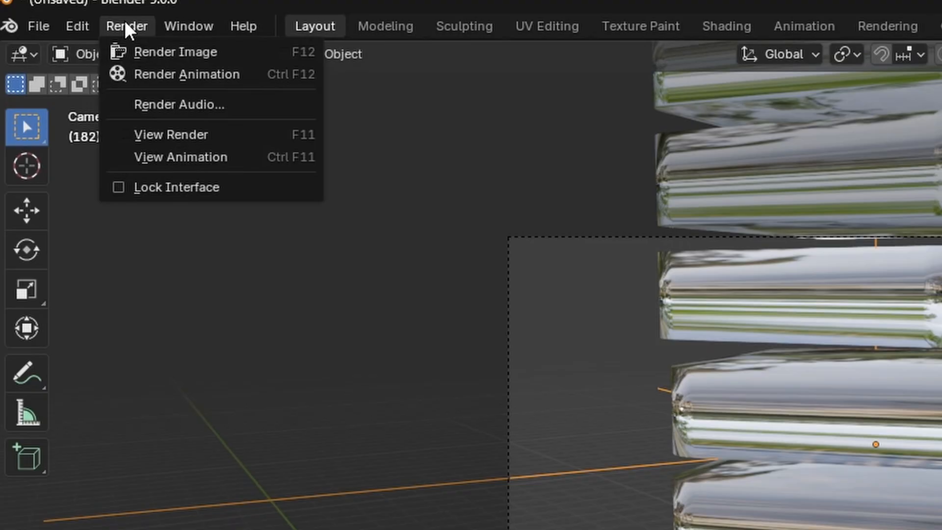
{"action": "left_click", "coordinate": [166, 75]}
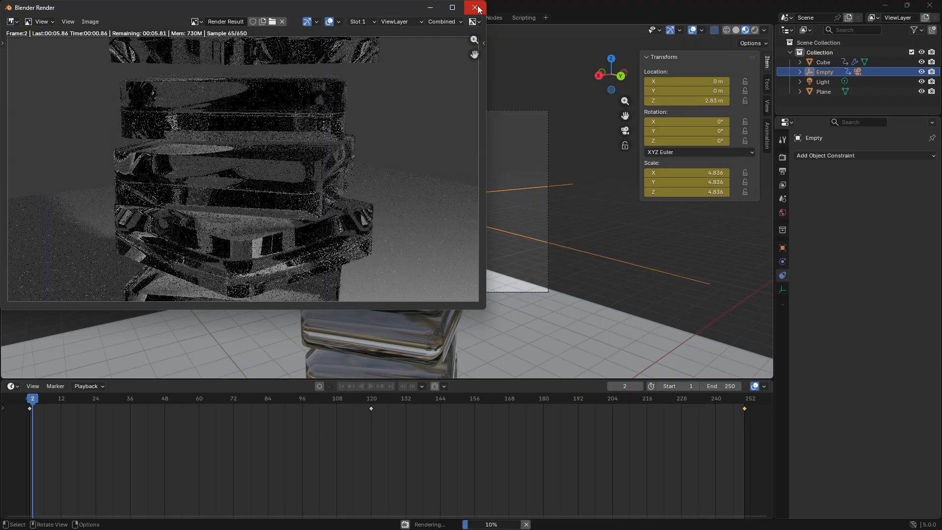
{"action": "left_click", "coordinate": [475, 8]}
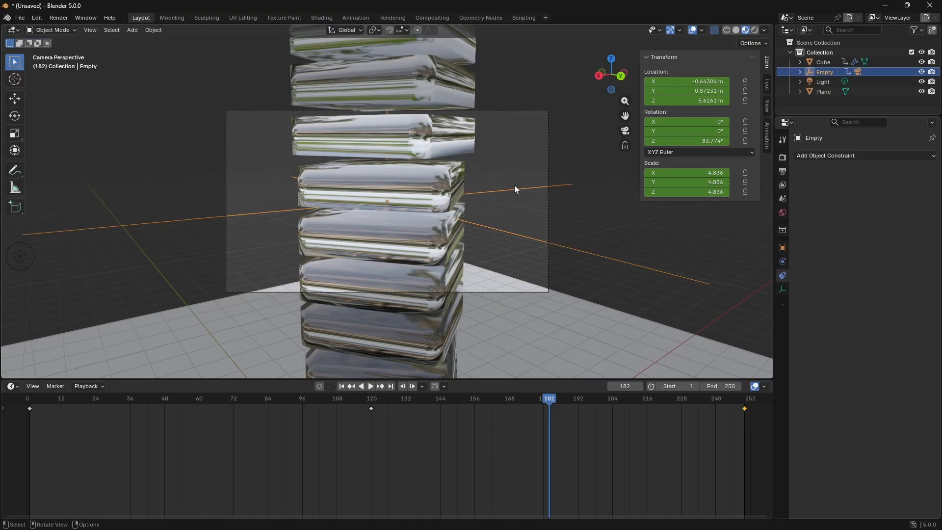
- Add an area light at the world origin
{"action": "key", "text": "KP_7"}
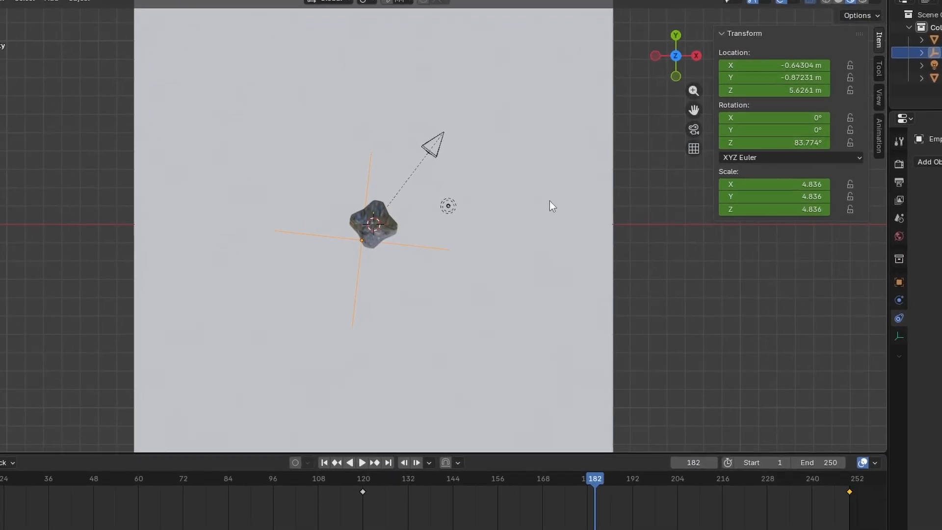
{"action": "scroll", "coordinate": [472, 229], "scroll_direction": "up", "scroll_amount": 5}
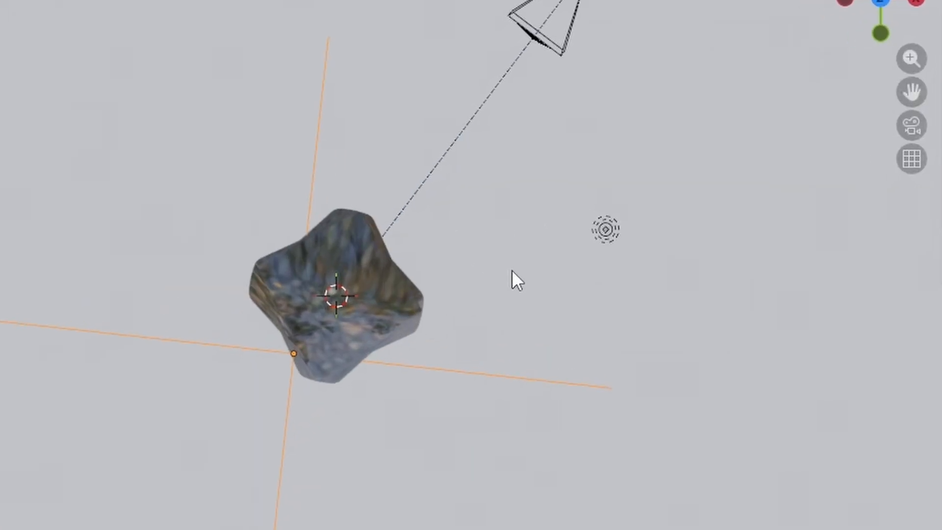
{"action": "left_click", "coordinate": [540, 252]}
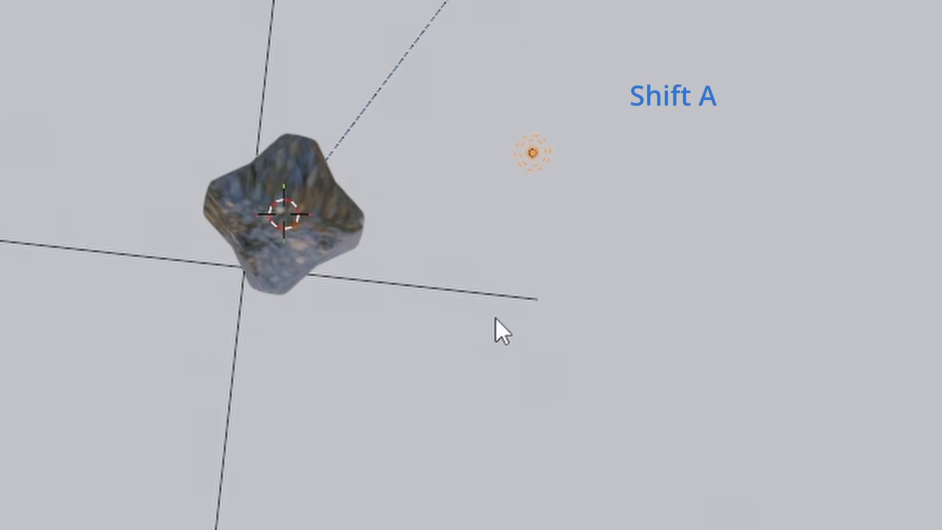
{"action": "key", "text": "shift+a"}
{"action": "mouse_move", "coordinate": [501, 342]}
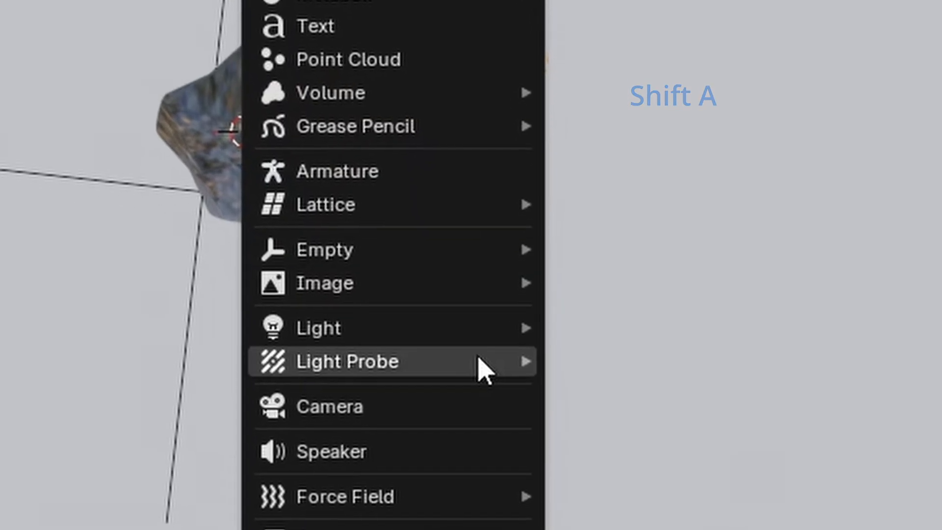
{"action": "mouse_move", "coordinate": [467, 382]}
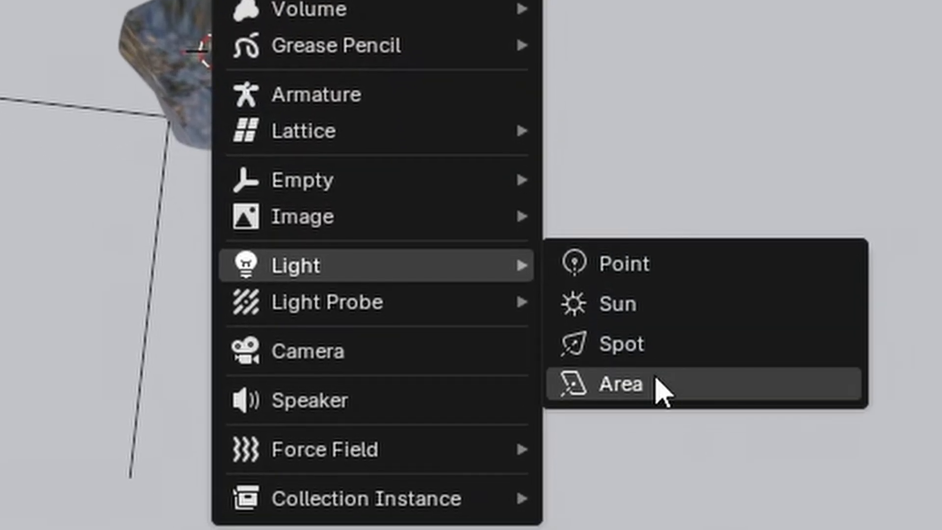
{"action": "left_click", "coordinate": [658, 386]}
- Scale the area light to about 3.988 and raise it to about Z 14.3 m
{"action": "key", "text": "s"}
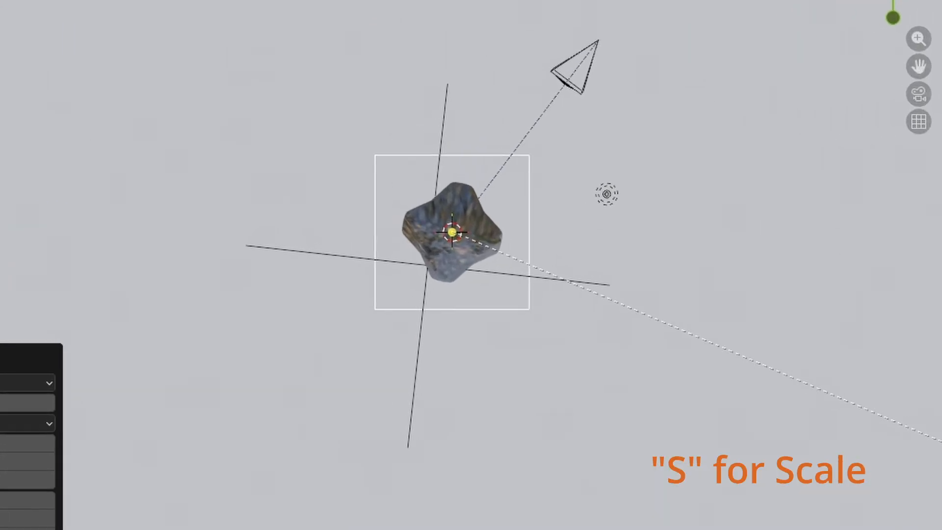
{"action": "left_click", "coordinate": [792, 391]}
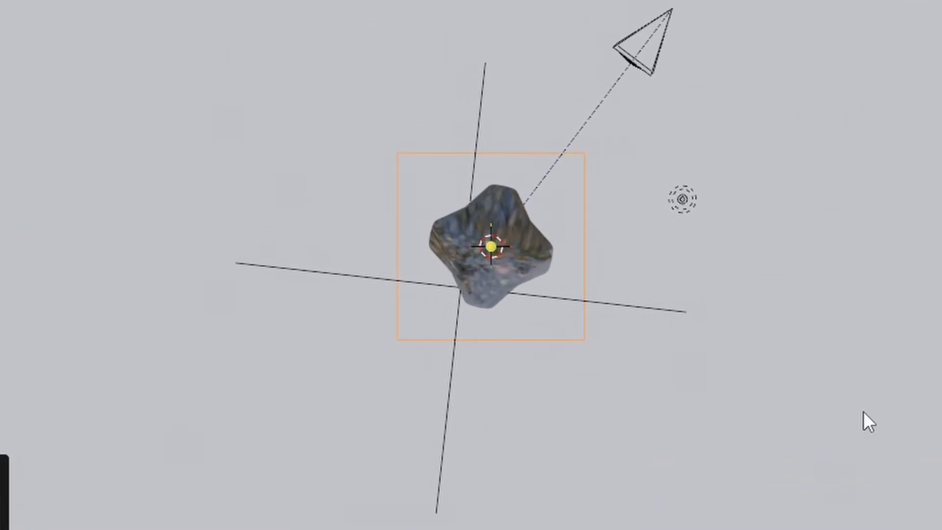
{"action": "key", "text": "3"}
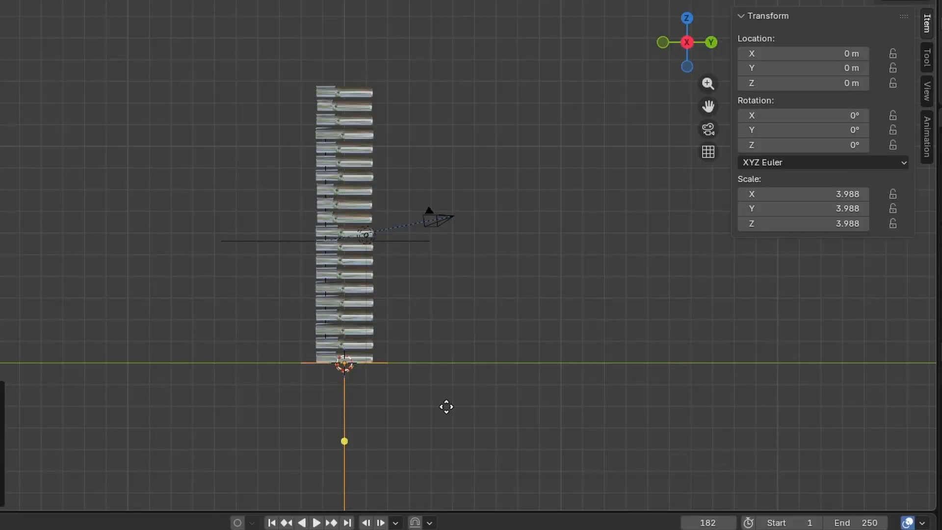
{"action": "left_click", "coordinate": [249, 98]}
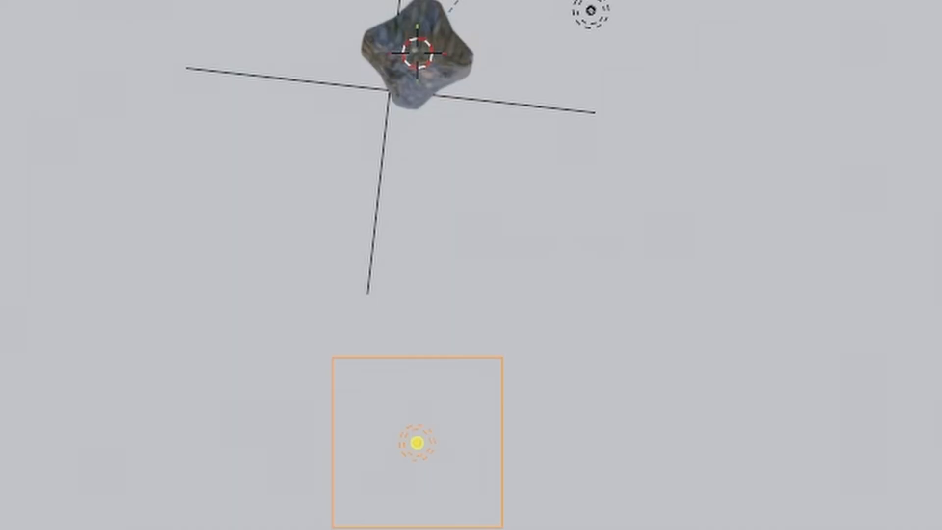
- Move the area light to about X -7.94 m, Y -8.69 m and test-render a still image
{"action": "scroll", "coordinate": [422, 75], "scroll_direction": "down", "scroll_amount": 3}
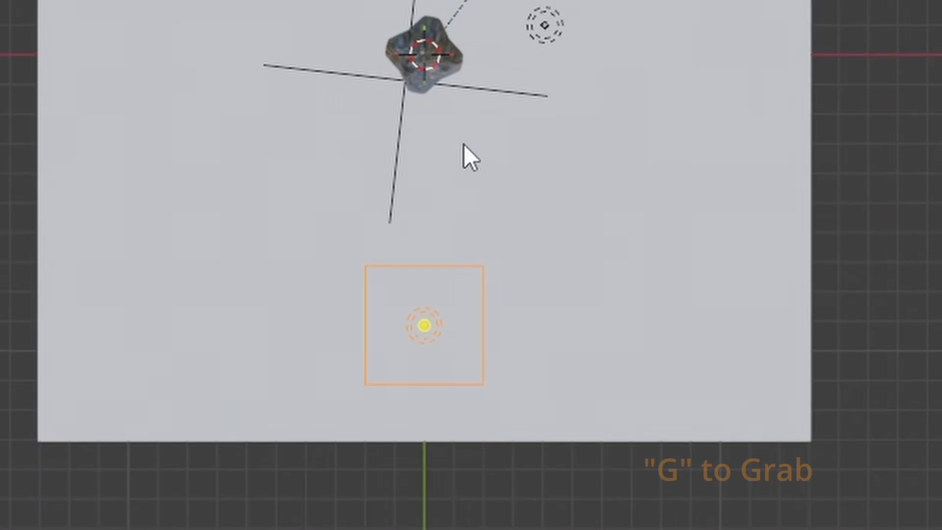
{"action": "key", "text": "g"}
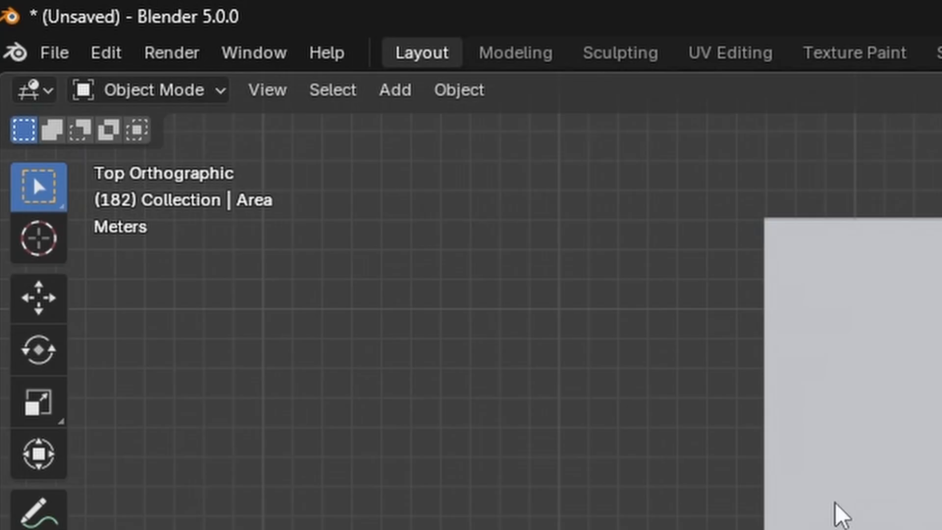
{"action": "left_click", "coordinate": [167, 55]}
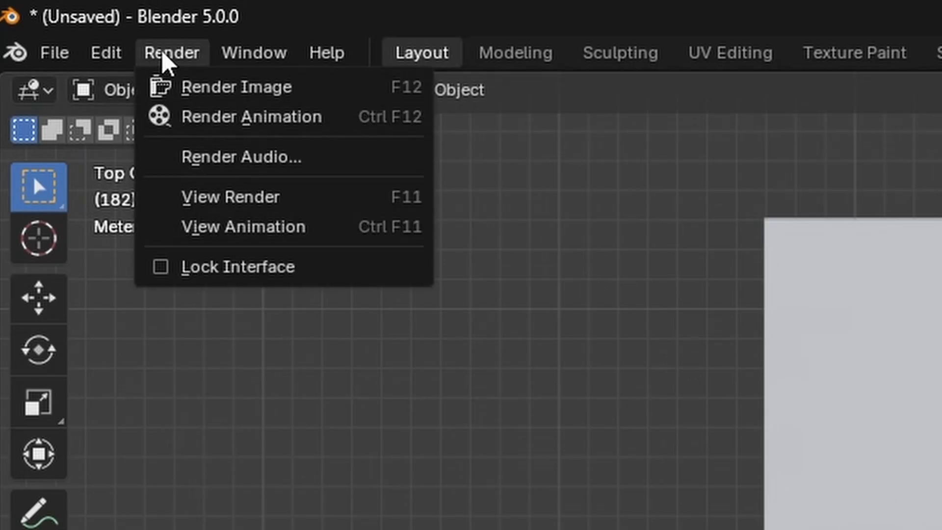
{"action": "left_click", "coordinate": [231, 88]}
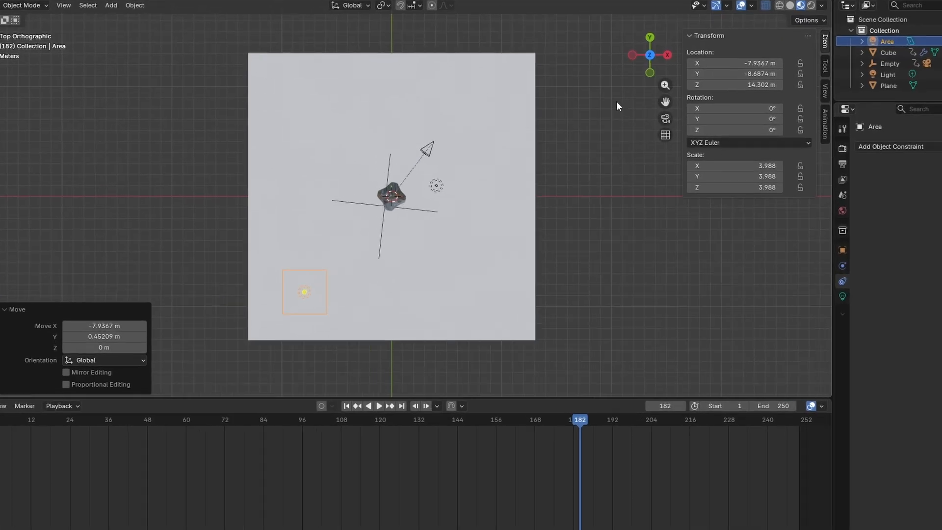
- Add a Track To constraint to the area light with the Empty as its target
{"action": "left_click_drag", "start_coordinate": [737, 46], "coordinate": [718, 4]}
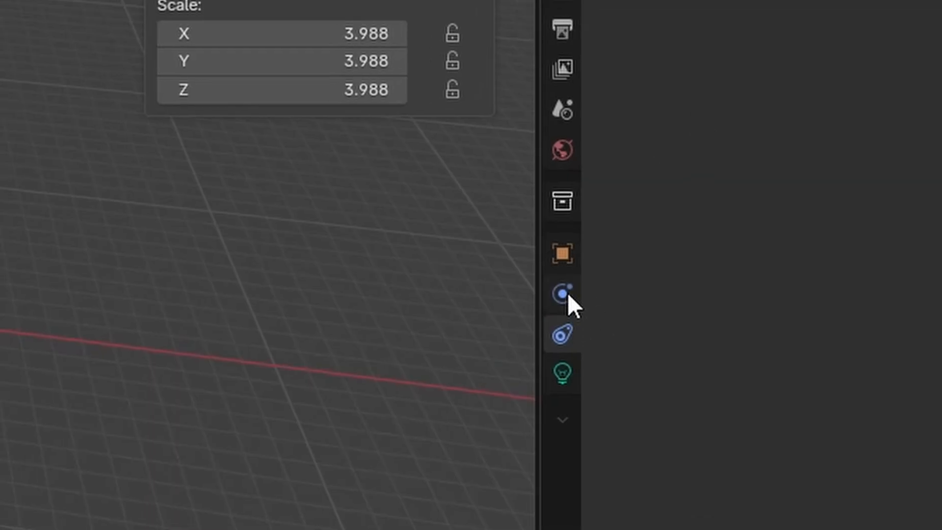
{"action": "left_click", "coordinate": [570, 324]}
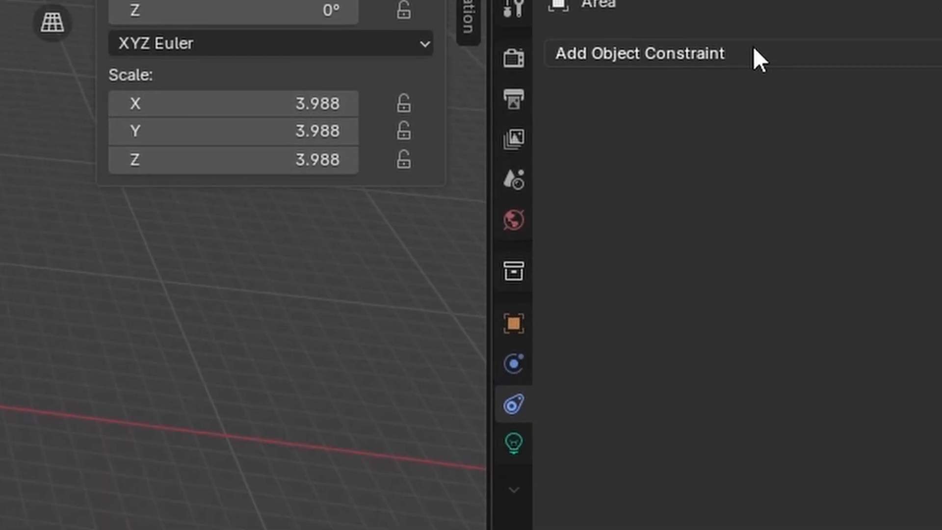
{"action": "left_click", "coordinate": [753, 49]}
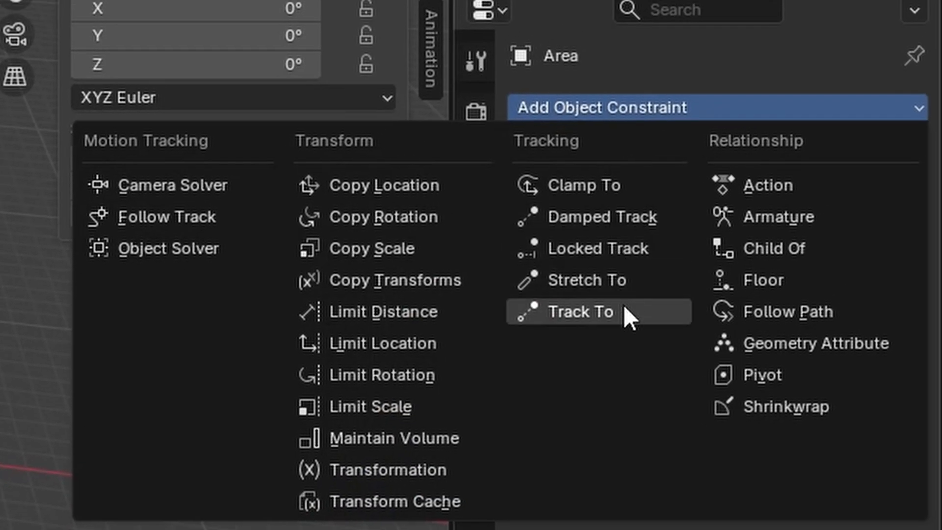
{"action": "left_click", "coordinate": [639, 295]}
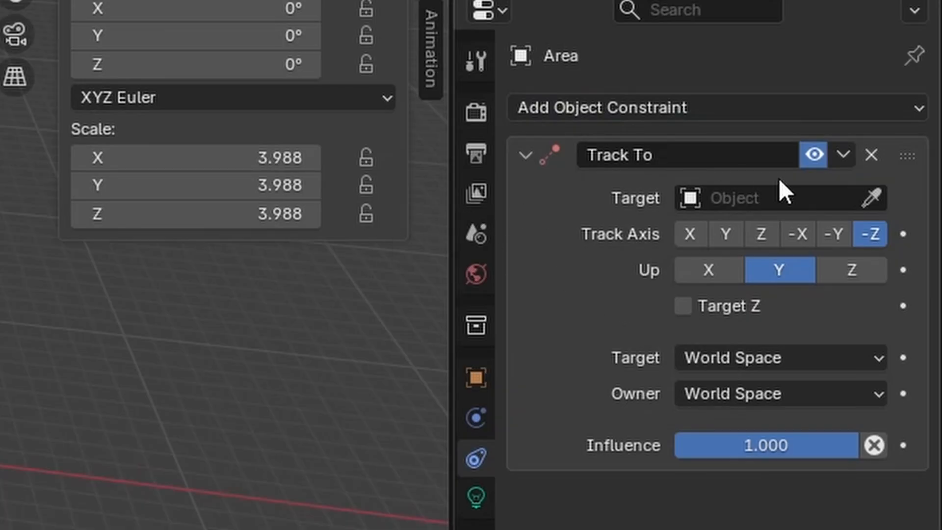
{"action": "left_click", "coordinate": [792, 194]}
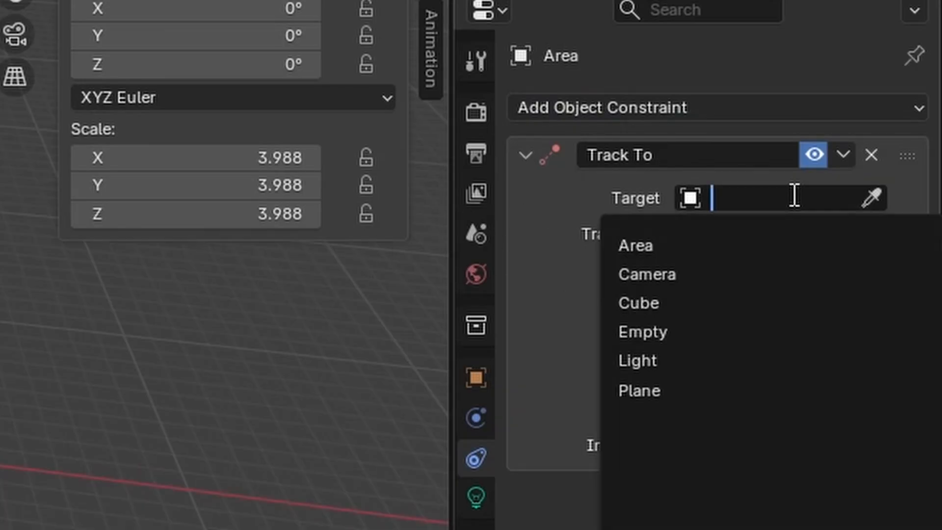
{"action": "left_click", "coordinate": [735, 332]}
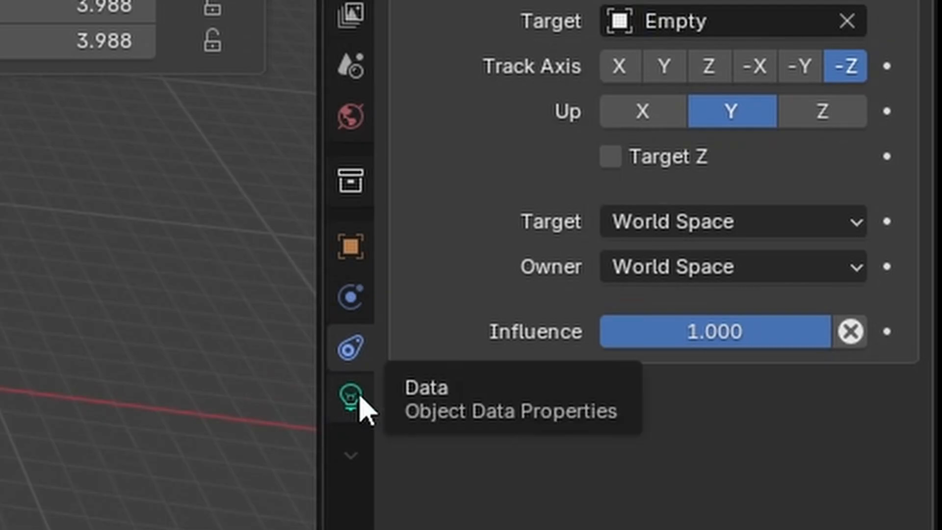
- Set the area light's power to 2000
{"action": "left_click", "coordinate": [361, 400]}
{"action": "left_click", "coordinate": [714, 223]}
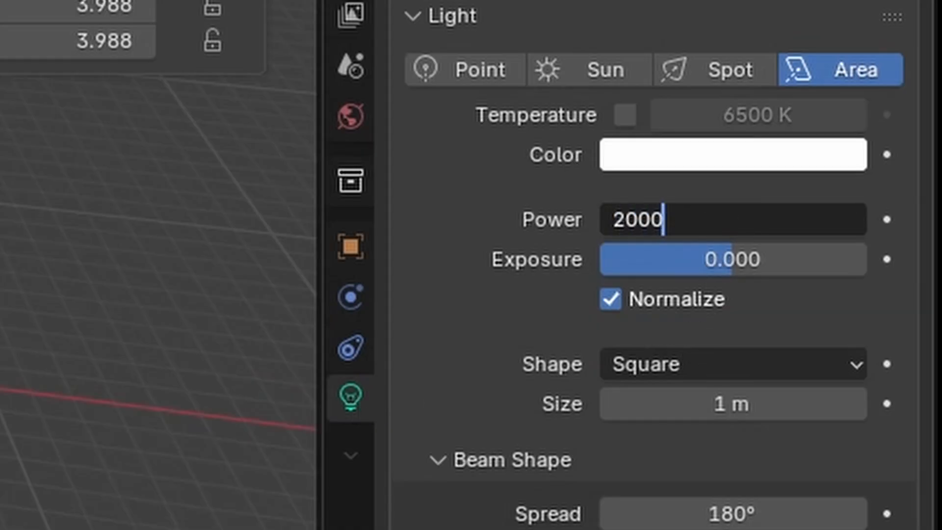
{"action": "key", "text": "Return"}
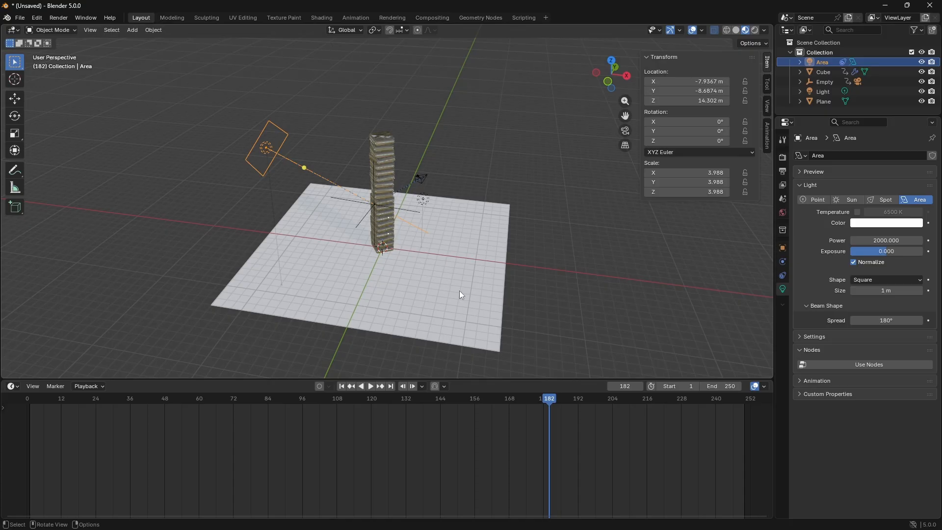
- Duplicate the area light twice around the stack, placing the second copy at about X 13.6 m, Y -10 m, and test-render a still image
{"action": "key", "text": "KP_7"}
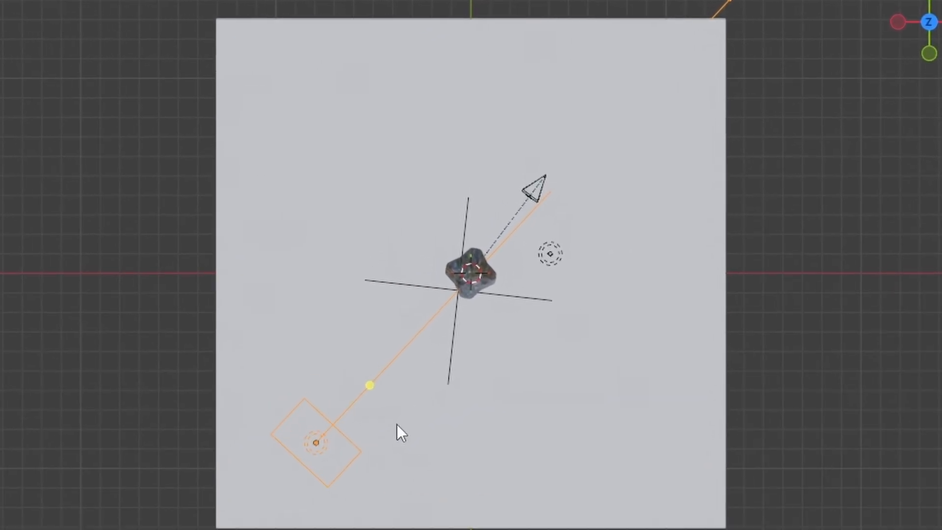
{"action": "key", "text": "shift+d"}
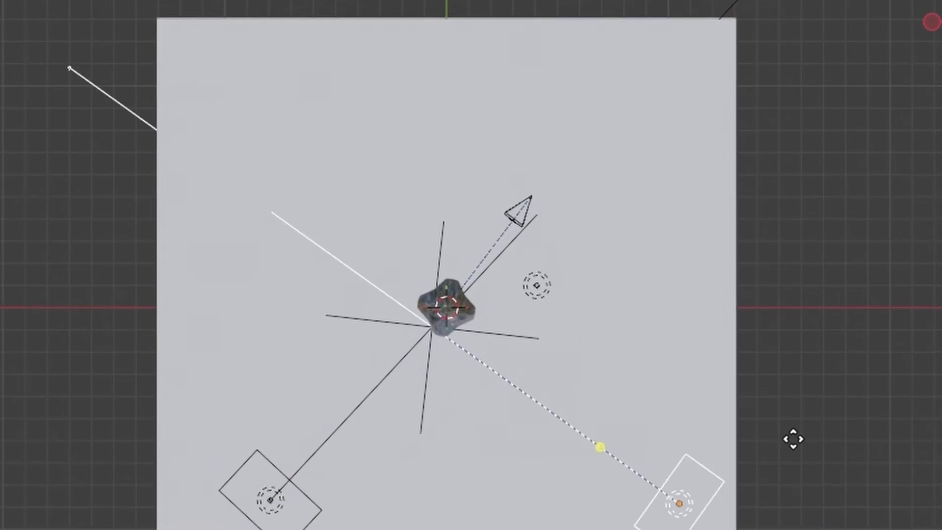
{"action": "left_click", "coordinate": [817, 125]}
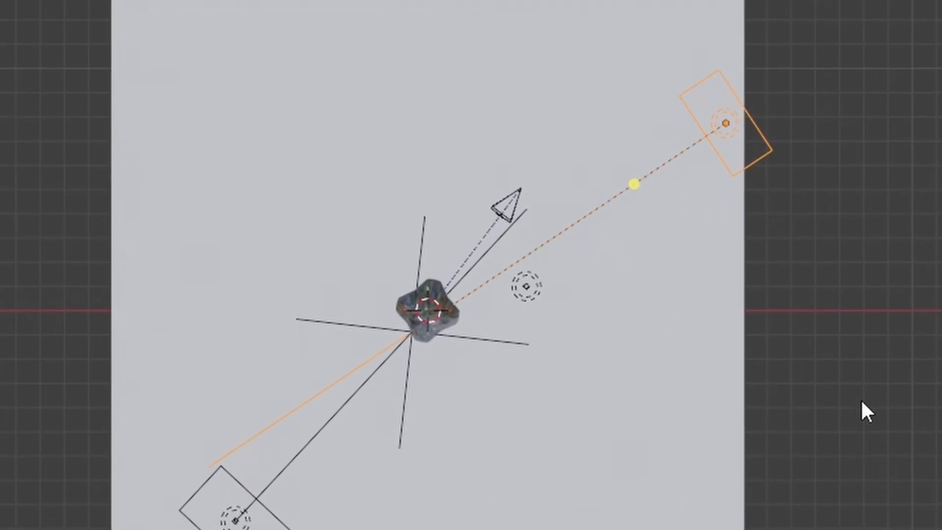
{"action": "key", "text": "shift+d"}
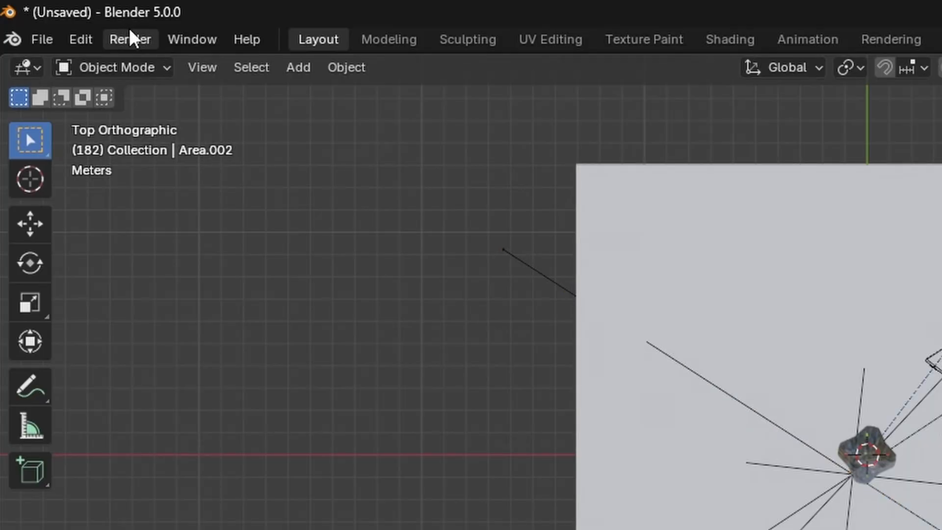
{"action": "left_click", "coordinate": [130, 35]}
{"action": "left_click", "coordinate": [186, 67]}
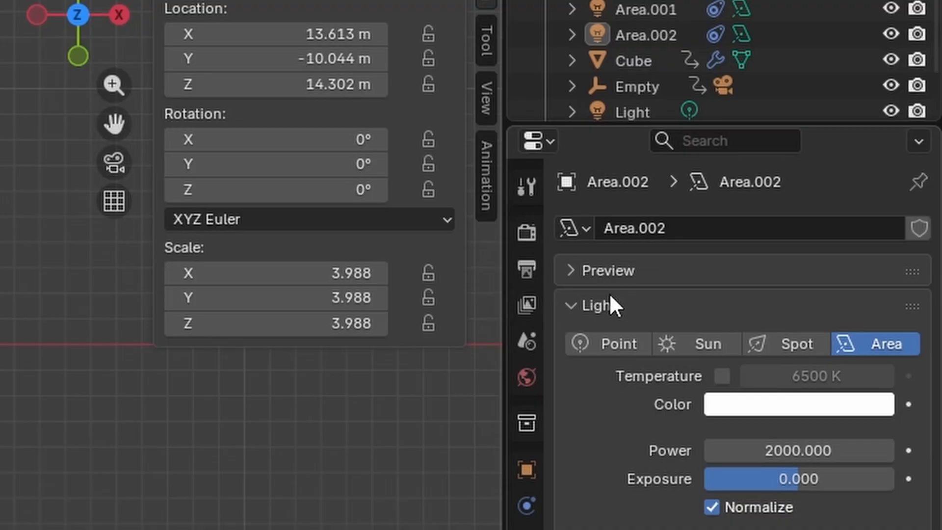
- Set the scene's output frame rate to 30 fps
{"action": "left_click", "coordinate": [523, 237]}
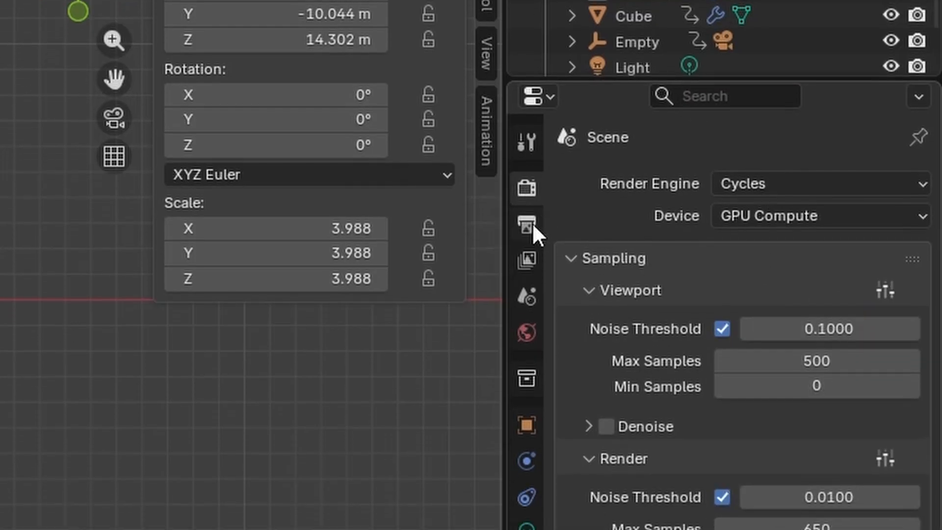
{"action": "left_click", "coordinate": [533, 204]}
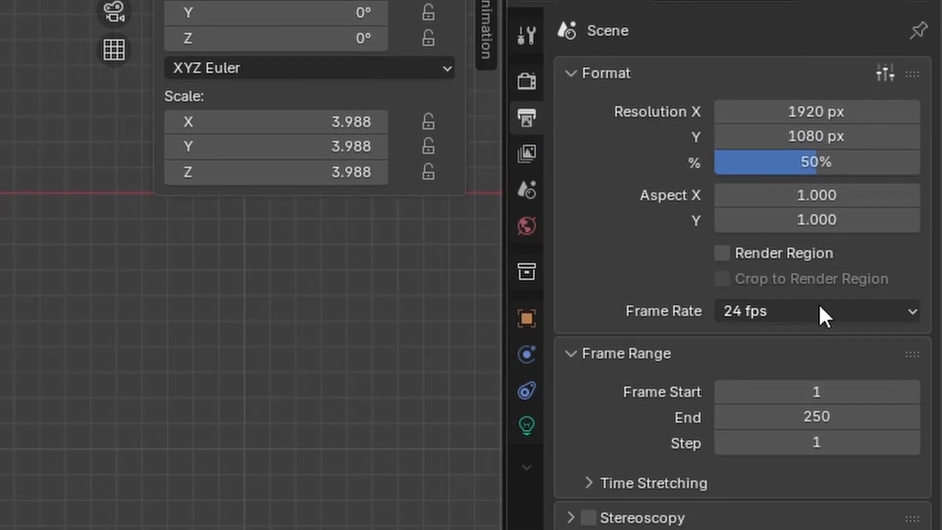
{"action": "left_click", "coordinate": [820, 321]}
{"action": "left_click", "coordinate": [819, 444]}
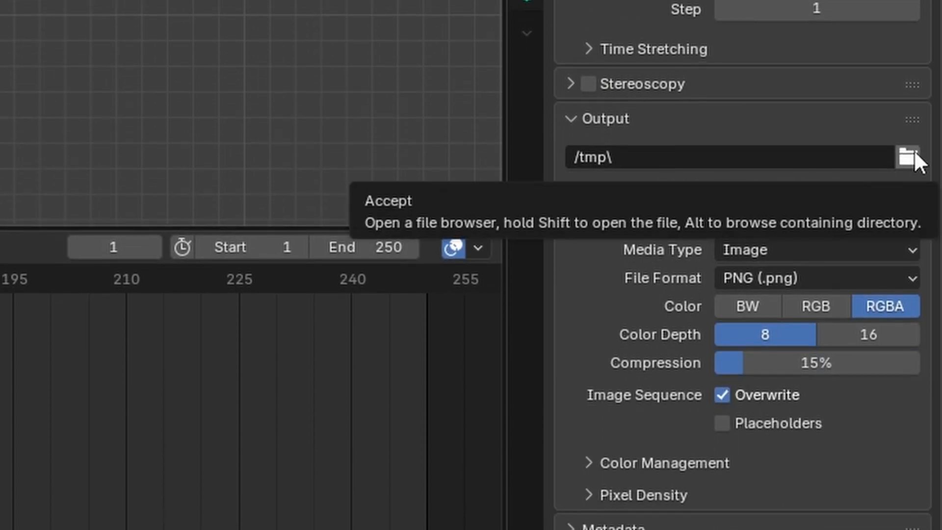
- Choose the render output folder and name the output file "Sping Glass too"
{"action": "left_click", "coordinate": [910, 158]}
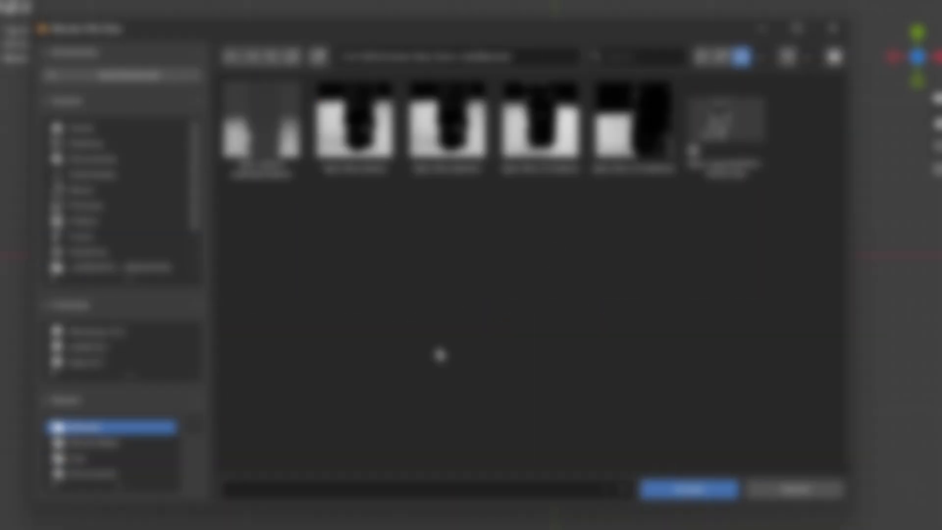
{"action": "left_click", "coordinate": [297, 488]}
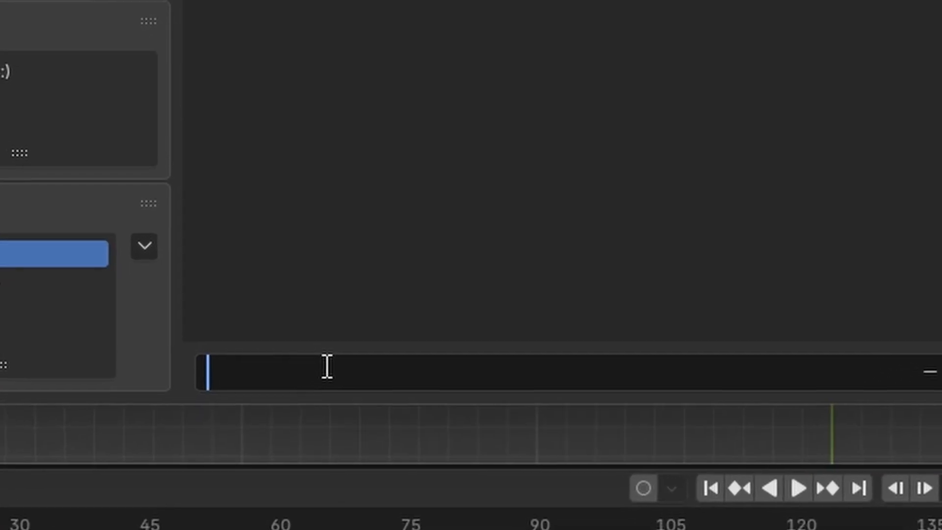
{"action": "type", "text": "Sping Glass too"}
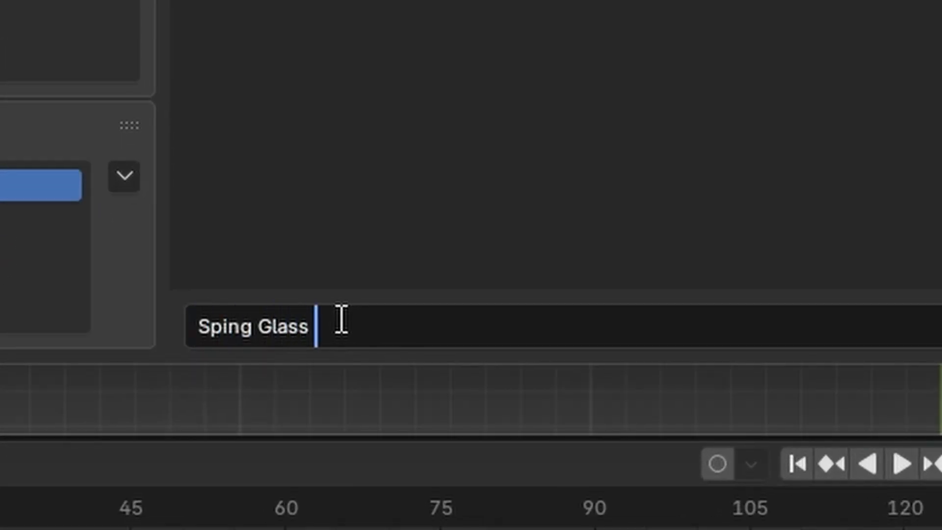
{"action": "key", "text": "Return"}
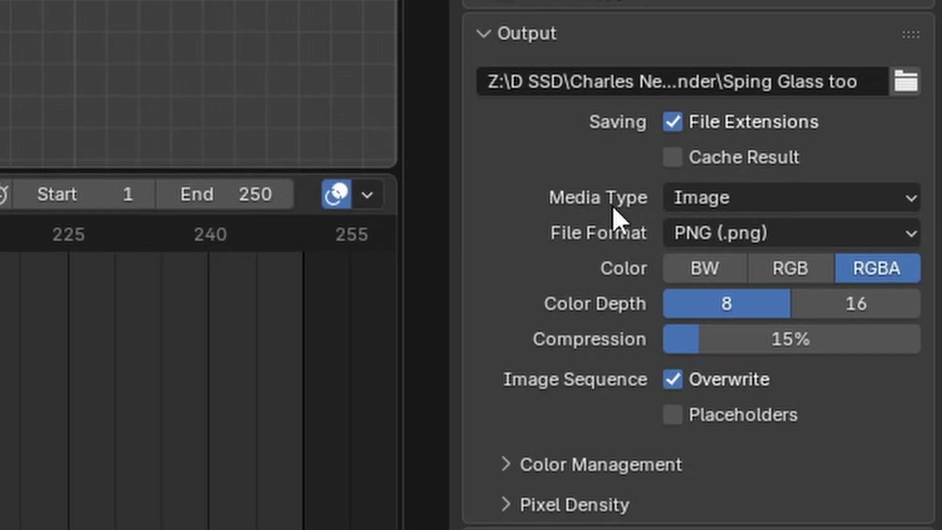
- Set the output media type to Video, encoded with the H.265 / HEVC codec at color depth 10
{"action": "left_click", "coordinate": [735, 202]}
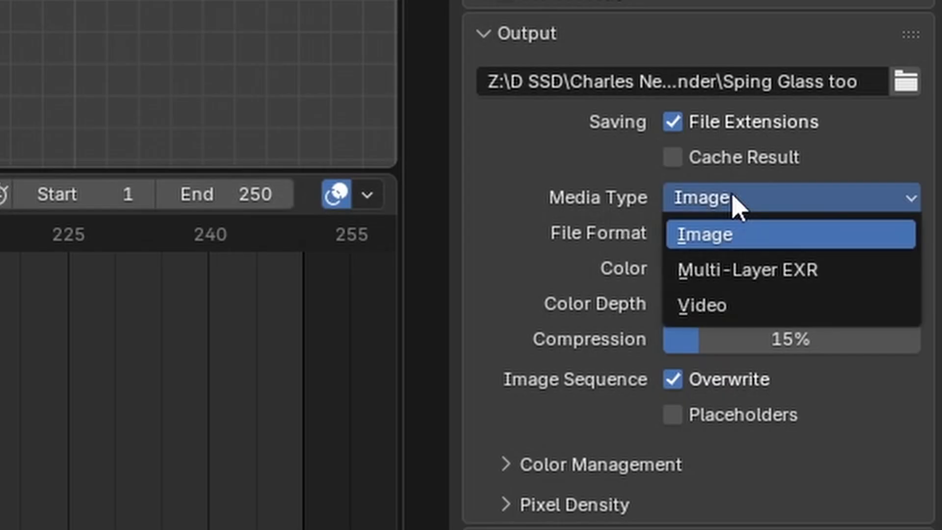
{"action": "left_click", "coordinate": [771, 307]}
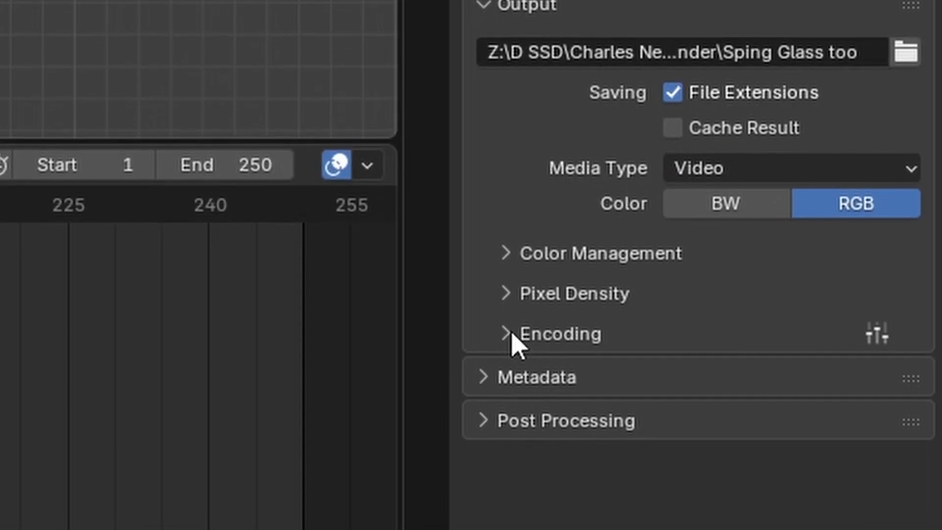
{"action": "left_click", "coordinate": [512, 354]}
{"action": "scroll", "coordinate": [540, 93], "scroll_direction": "down", "scroll_amount": 8}
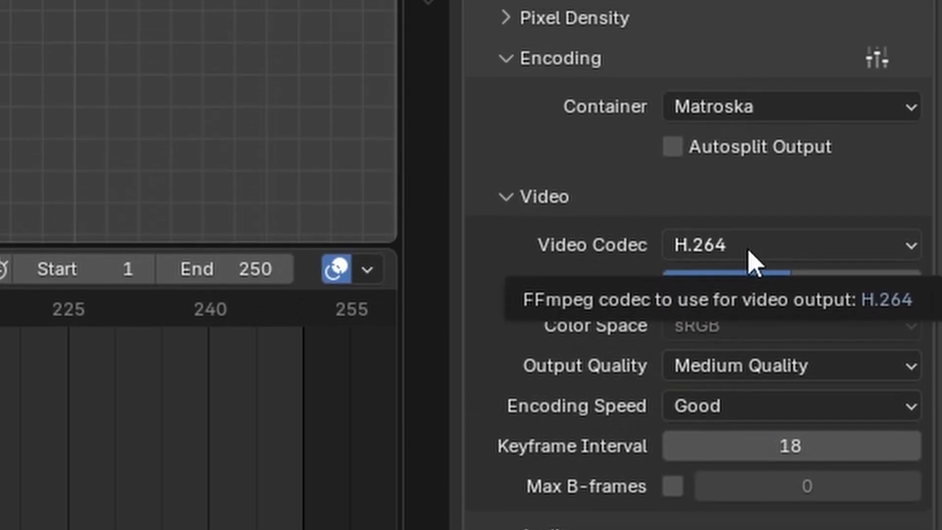
{"action": "left_click", "coordinate": [749, 120]}
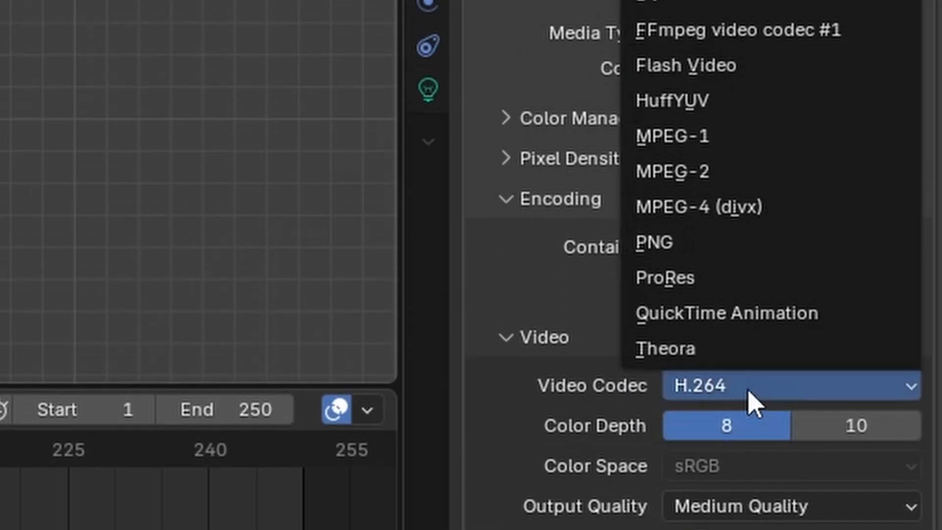
{"action": "left_click", "coordinate": [726, 156]}
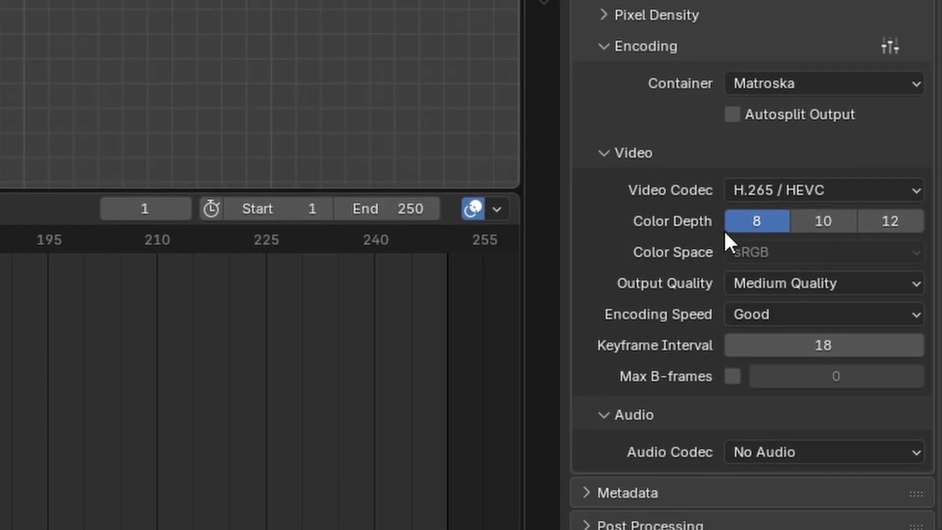
{"action": "left_click", "coordinate": [817, 223]}
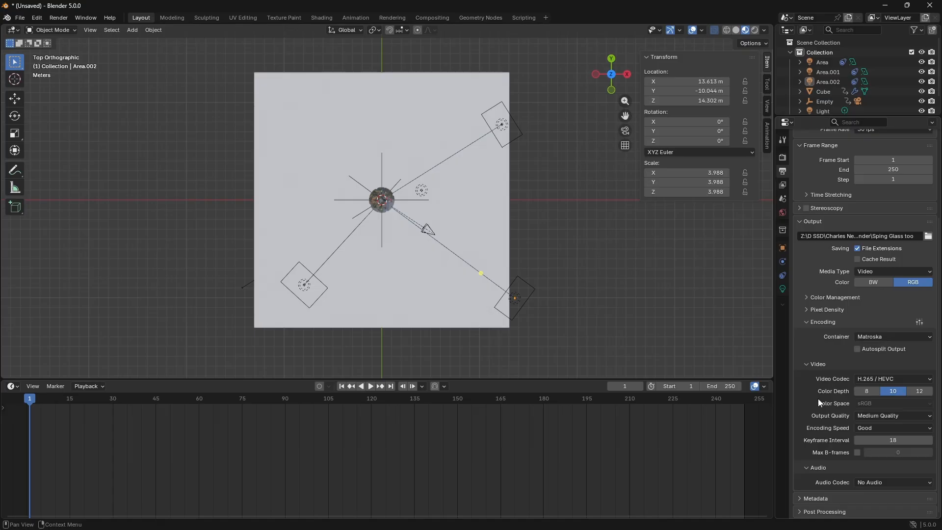
- Review the output settings and render the full animation
{"action": "scroll", "coordinate": [818, 399], "scroll_direction": "up", "scroll_amount": 4}
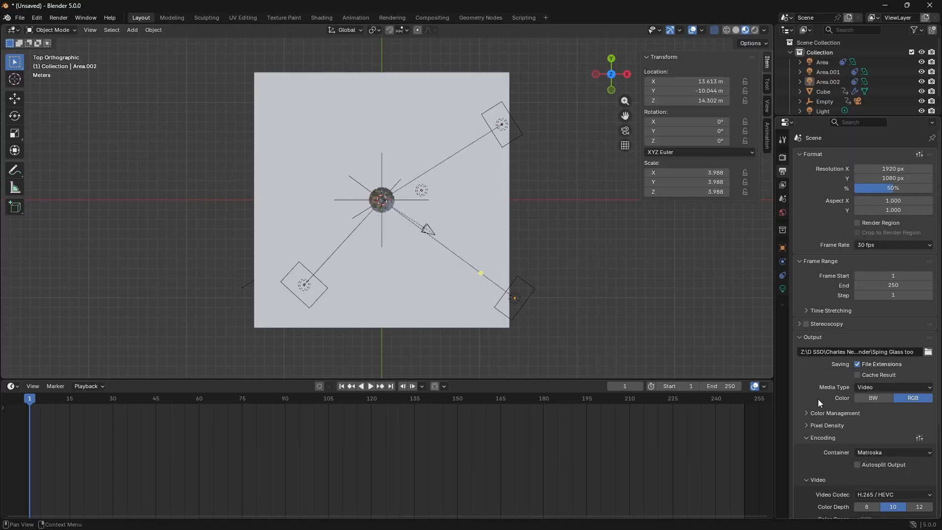
{"action": "scroll", "coordinate": [817, 400], "scroll_direction": "down", "scroll_amount": 4}
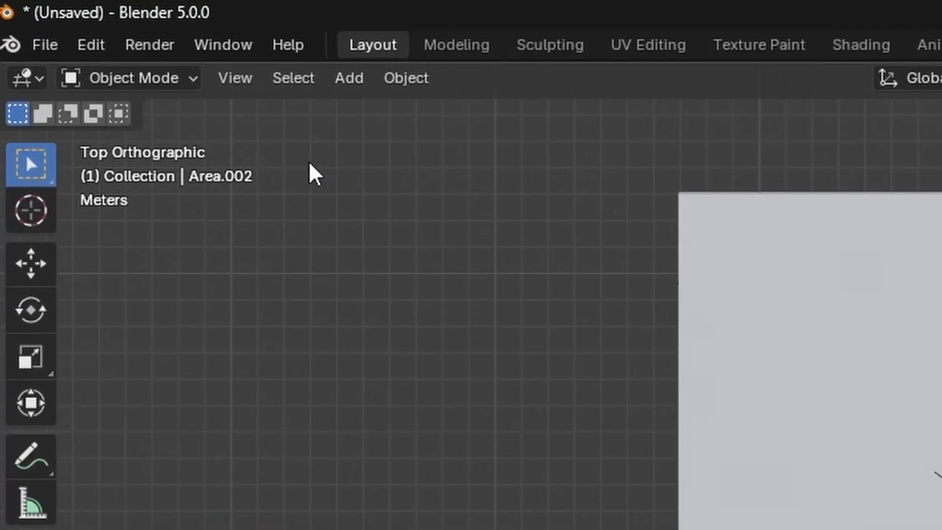
{"action": "left_click", "coordinate": [200, 59]}
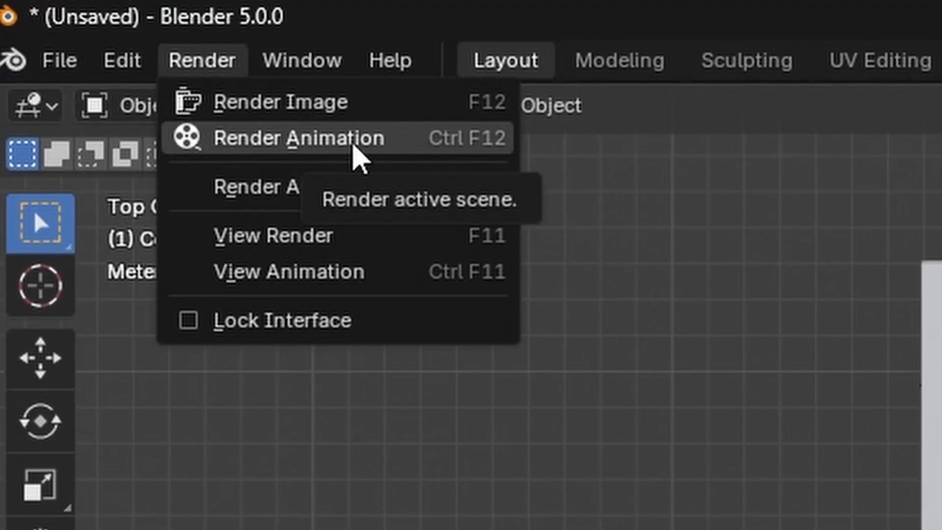
{"action": "left_click", "coordinate": [349, 139]}
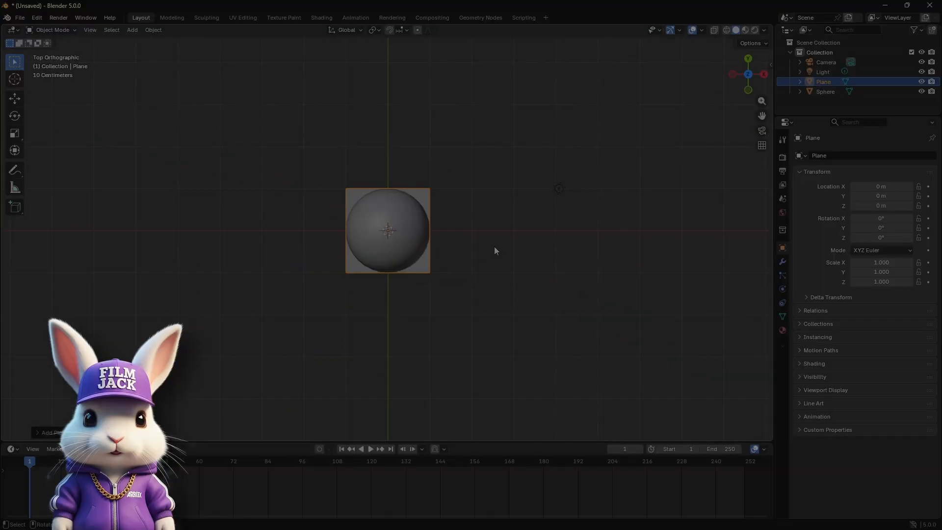
- Scale the new plane by 10 at the world origin
{"action": "type", "text": "s10"}
{"action": "key", "text": "Return"}
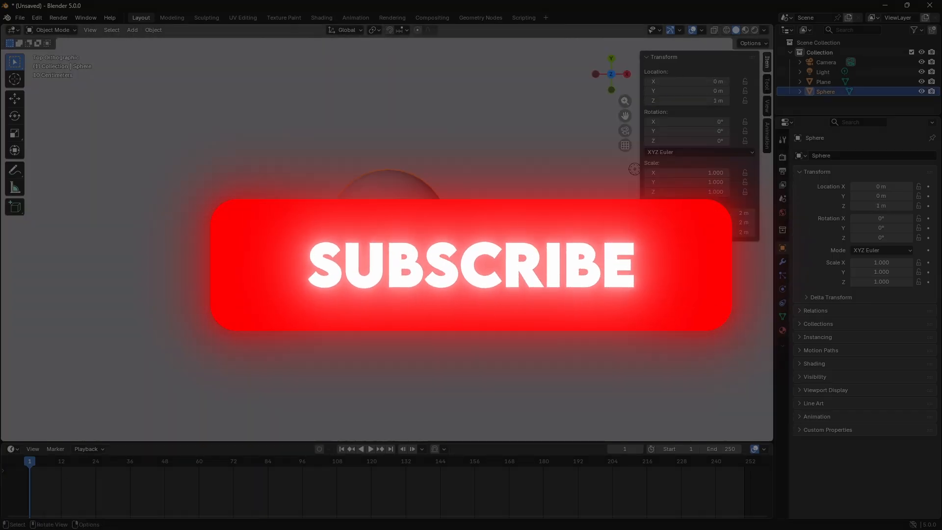
- Position the sphere along the X axis, and on frame 100 move it along X to about 8.87 m
{"action": "key", "text": "g"}
{"action": "key", "text": "x"}
{"action": "type", "text": "0"}
{"action": "key", "text": "Return"}
{"action": "key", "text": "g"}
{"action": "key", "text": "x"}
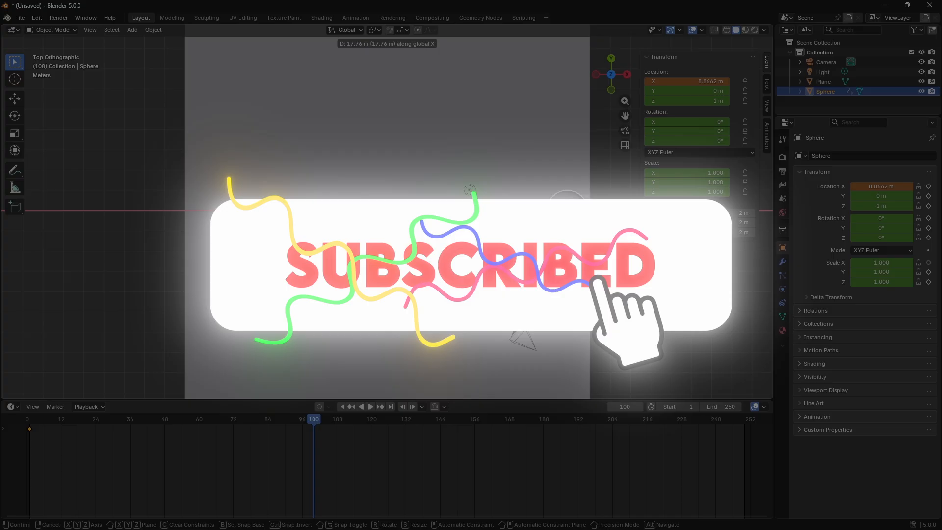